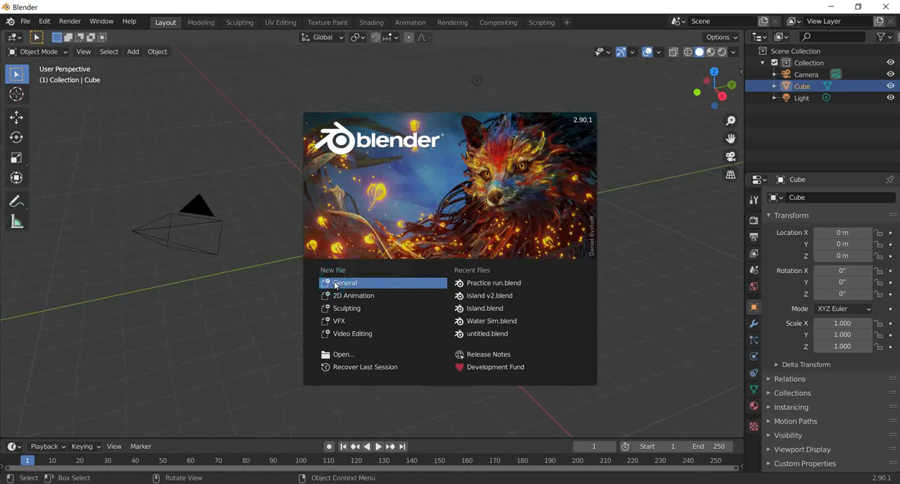
Step: Start a general scene and save it as "Glowing Cube Liquid" in the LowPolyGoly folder
left_click(405, 276)
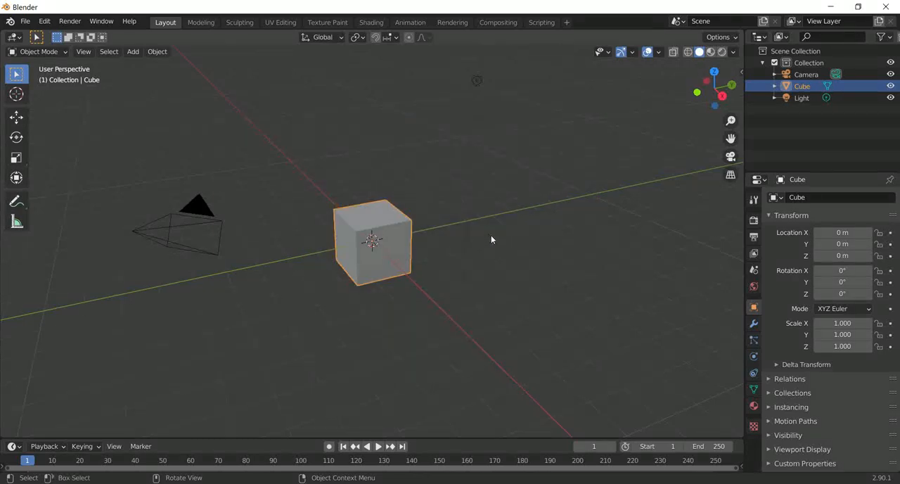
middle_click_drag(498, 240, 428, 226)
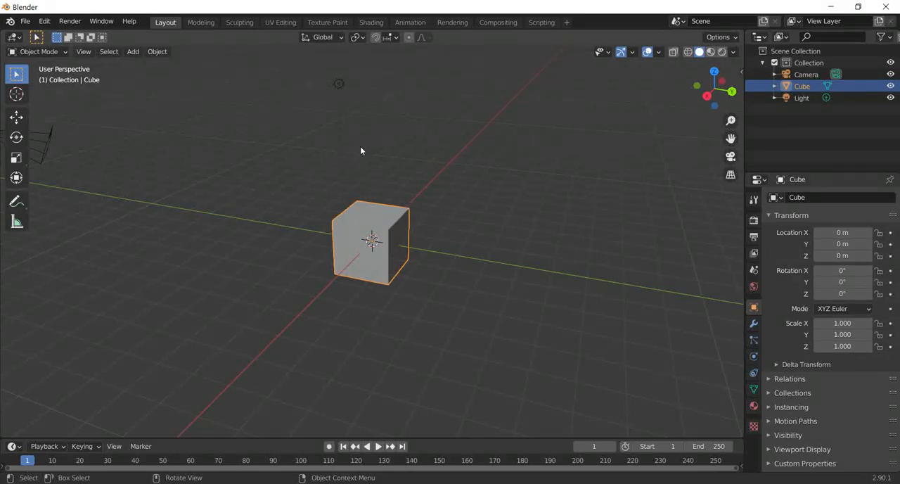
left_click(24, 21)
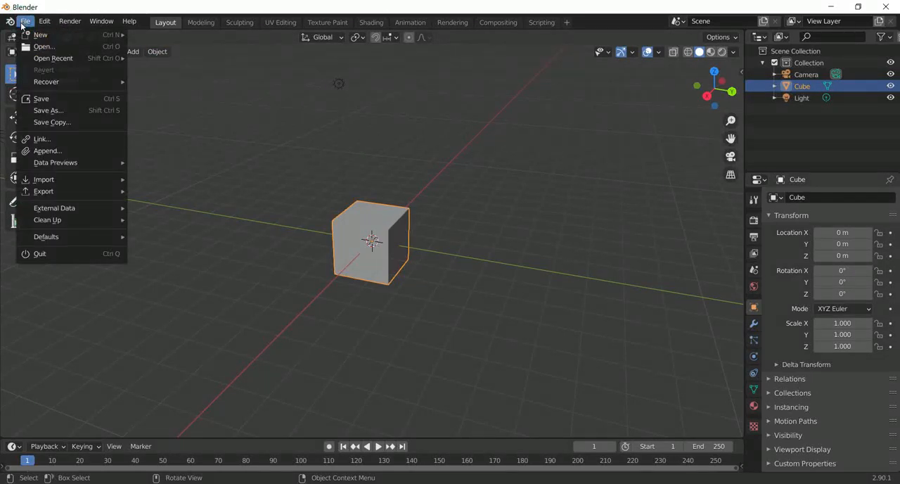
left_click(41, 100)
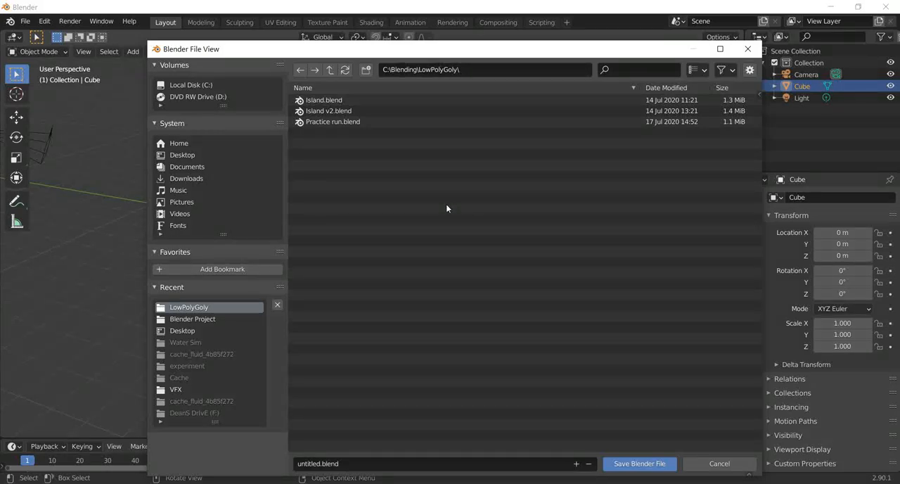
left_click(330, 462)
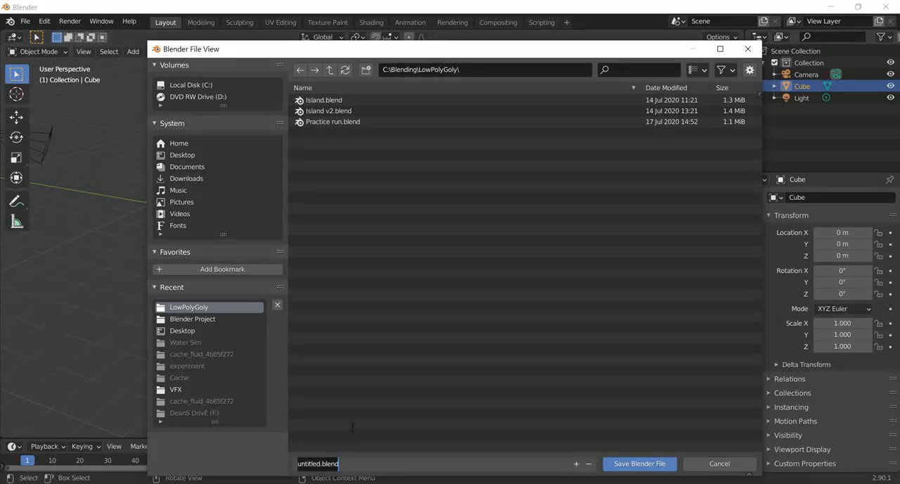
type("Glow")
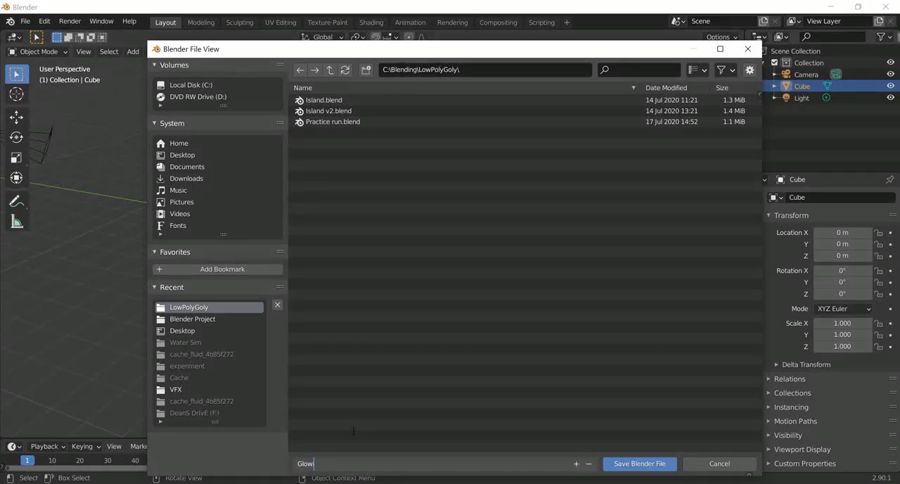
type("ing CUbe Liquid")
left_click(329, 462)
left_click(334, 461)
key("BackSpace")
type("u")
left_click(640, 466)
left_click(641, 464)
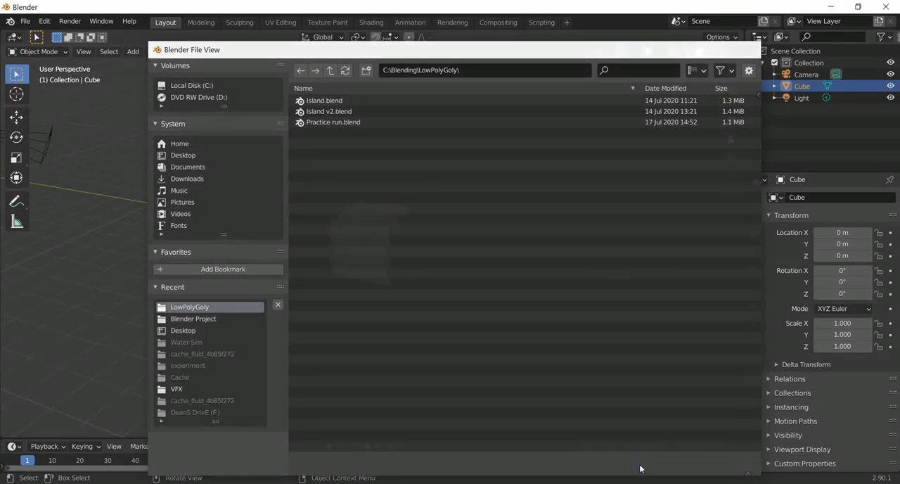
Step: Enable automatic packing of external data into the .blend file
left_click(21, 21)
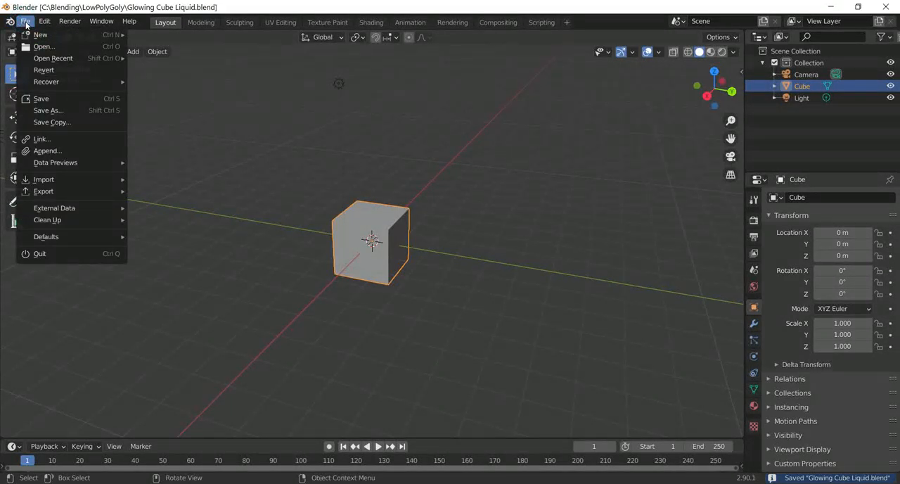
mouse_move(63, 209)
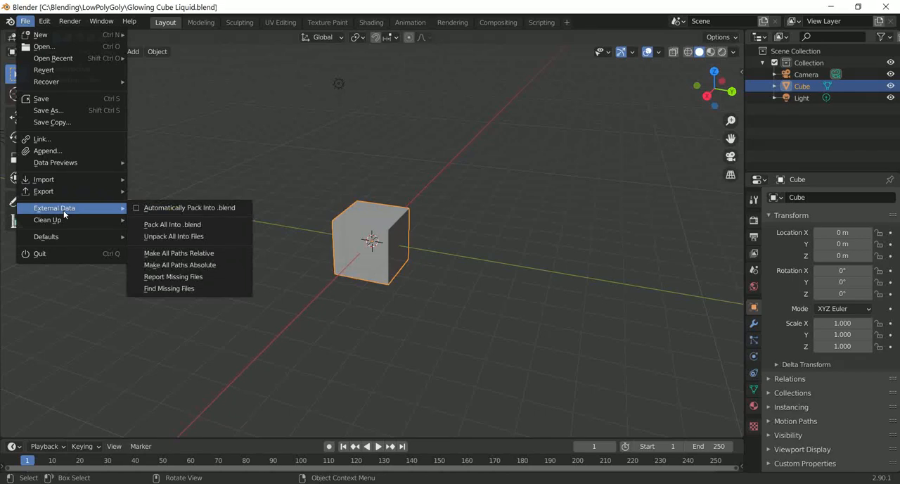
left_click(167, 208)
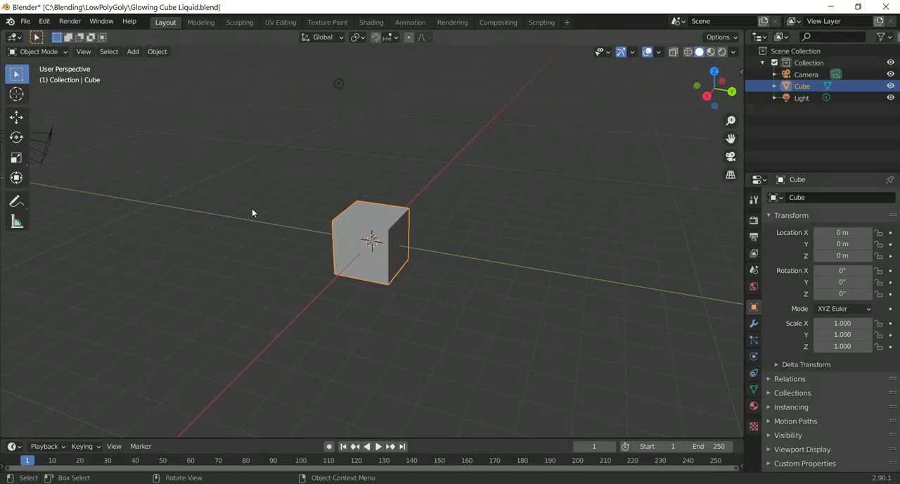
Step: Raise the cube along the Z axis to a height of about 2.37 m
middle_click_drag(440, 205, 313, 173)
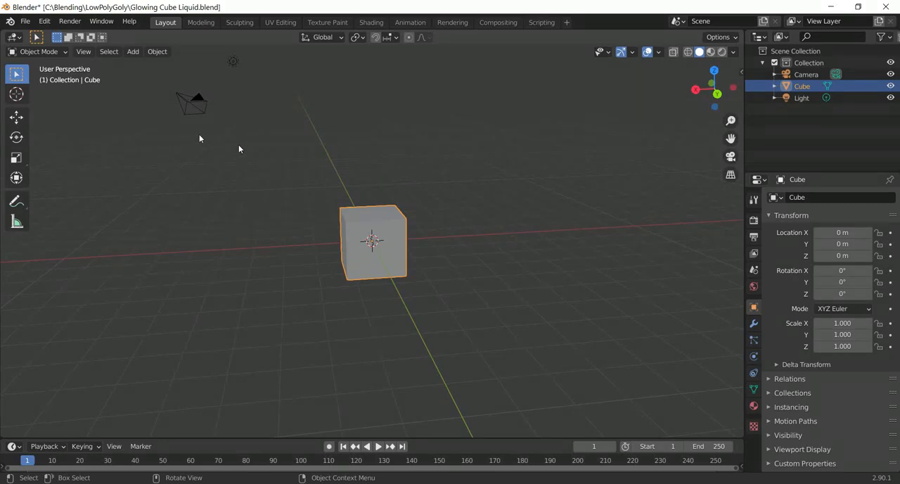
left_click(15, 118)
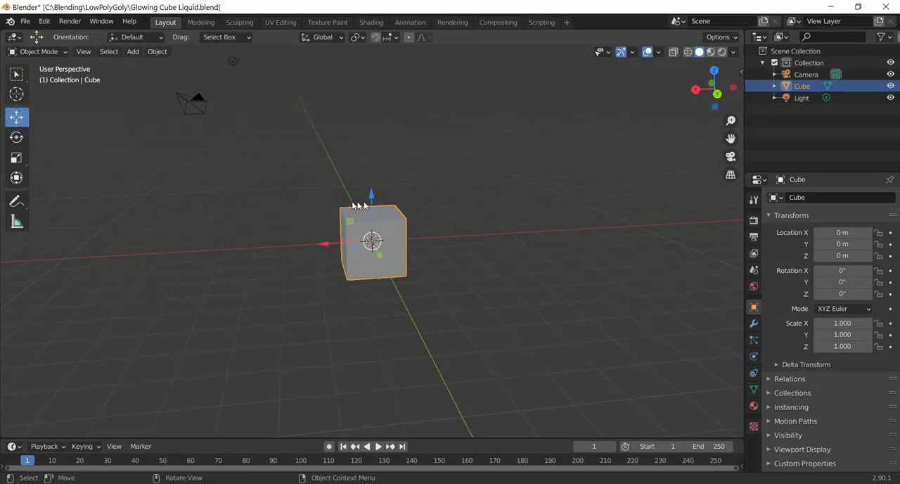
left_click_drag(372, 198, 375, 121)
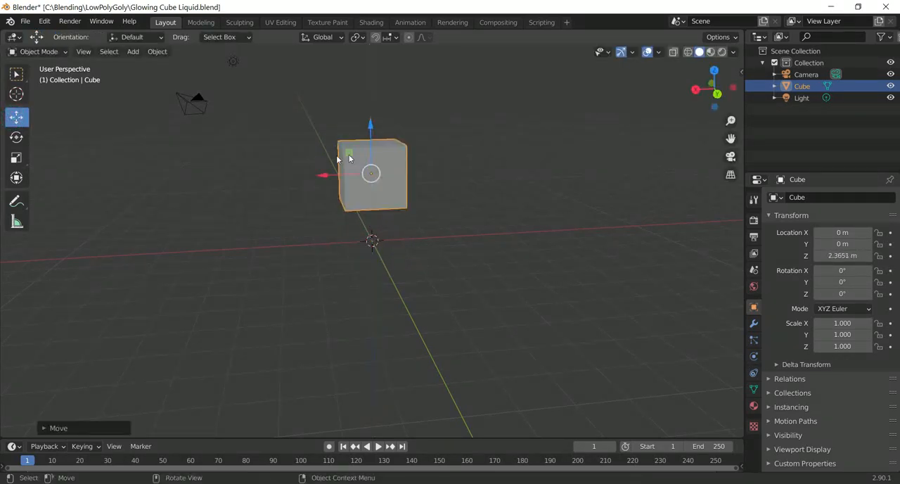
Step: Rotate the cube to about -45.9° around X and about -29.8° around Y so it stands on a corner
middle_click_drag(380, 141, 384, 174)
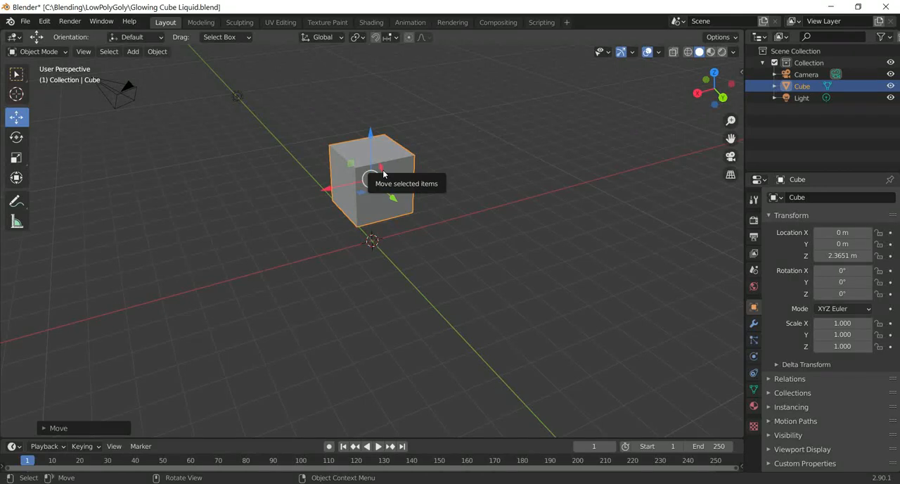
key("shift+space")
key("r")
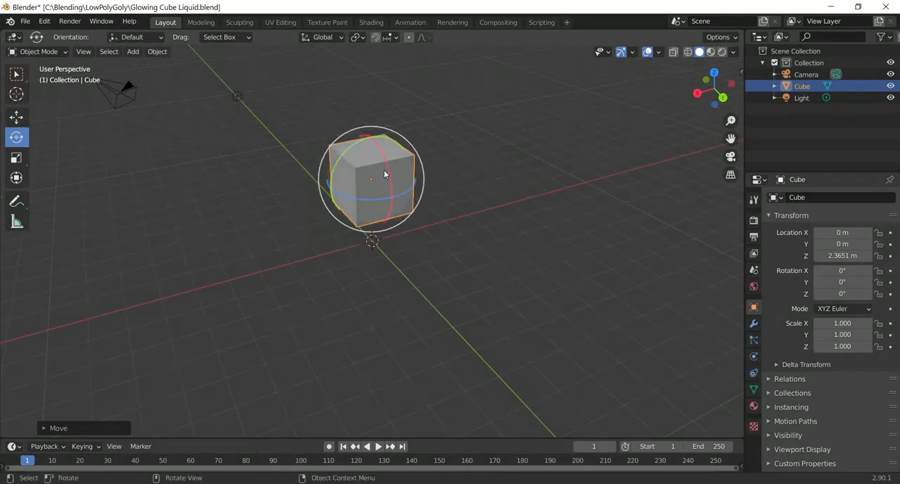
left_click_drag(384, 153, 388, 175)
middle_click_drag(413, 173, 452, 175)
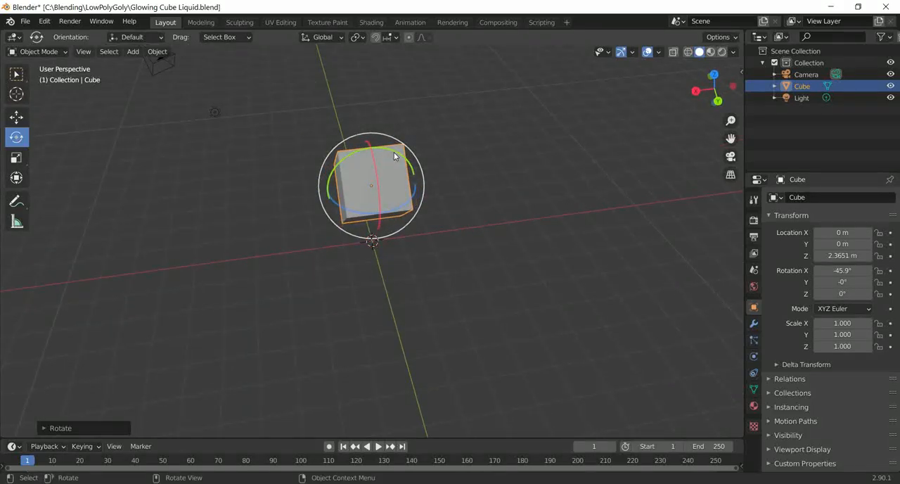
left_click_drag(394, 152, 426, 158)
Step: Add a UV sphere mesh at the scene origin
middle_click_drag(425, 159, 415, 121)
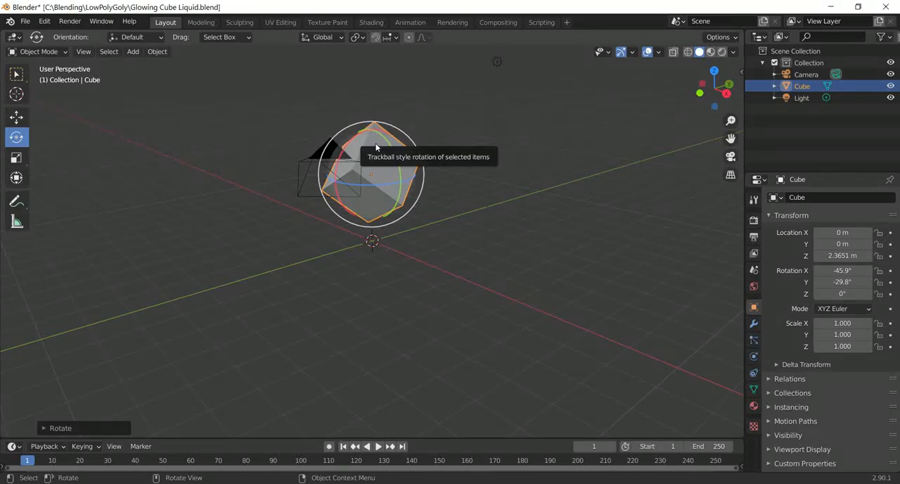
left_click(498, 62)
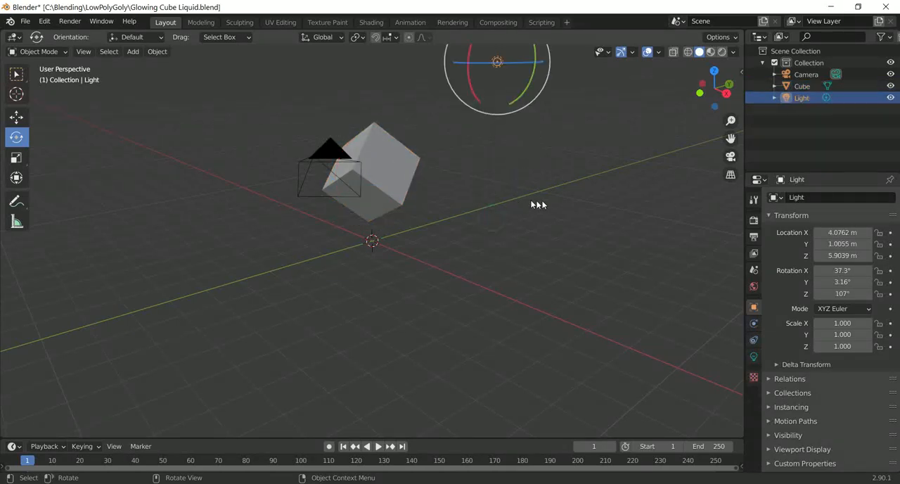
left_click(565, 195)
middle_click_drag(565, 195, 493, 181)
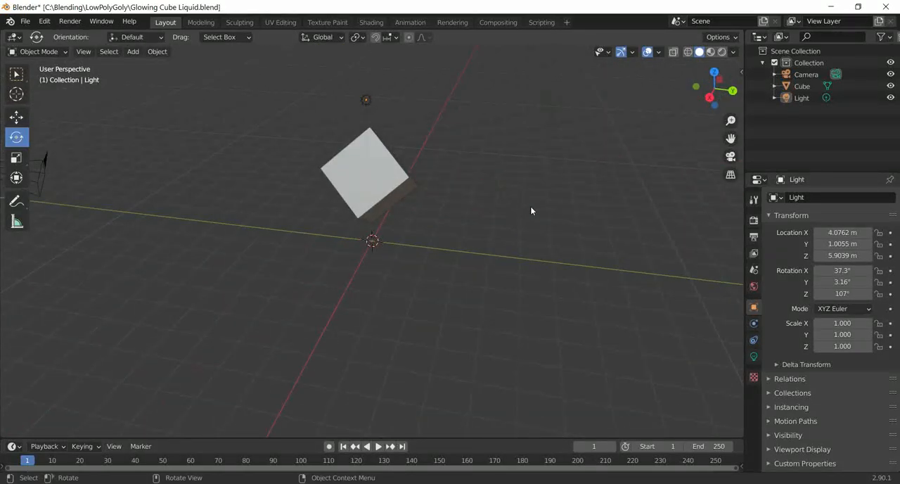
key("shift+a")
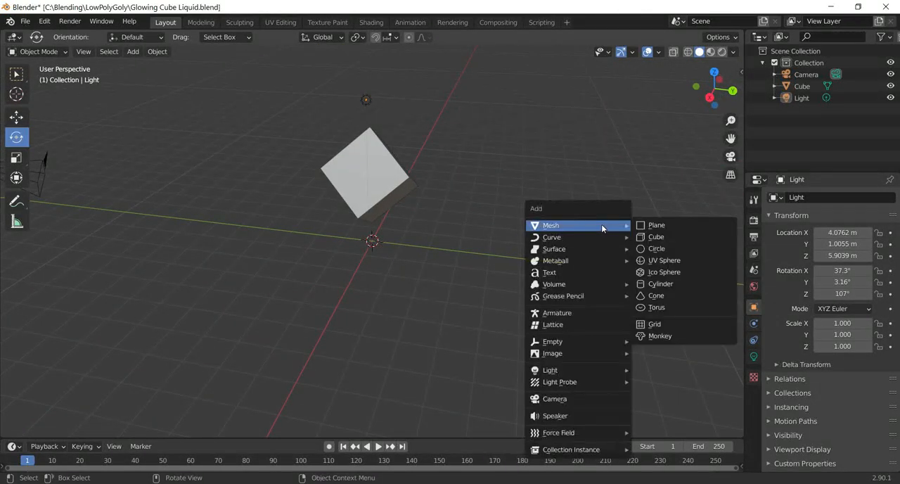
left_click(667, 260)
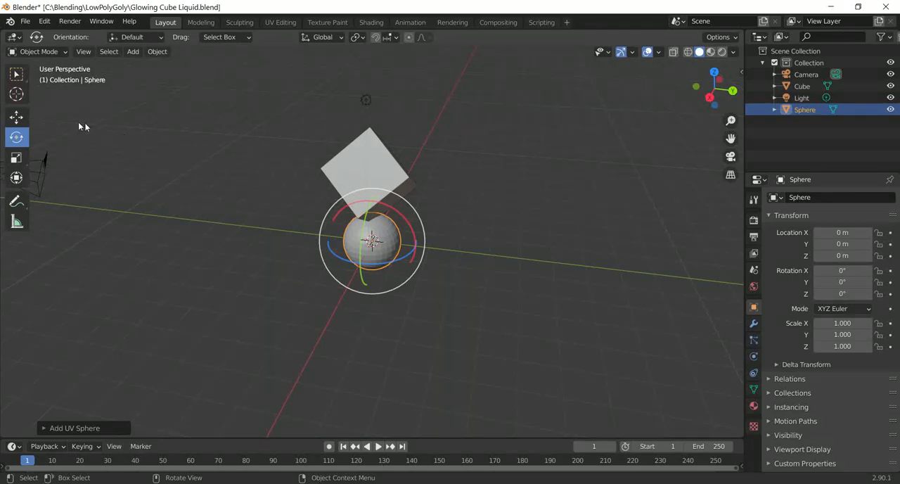
Step: Raise the sphere along the Z axis above the cube to about 8.08 m
left_click(16, 117)
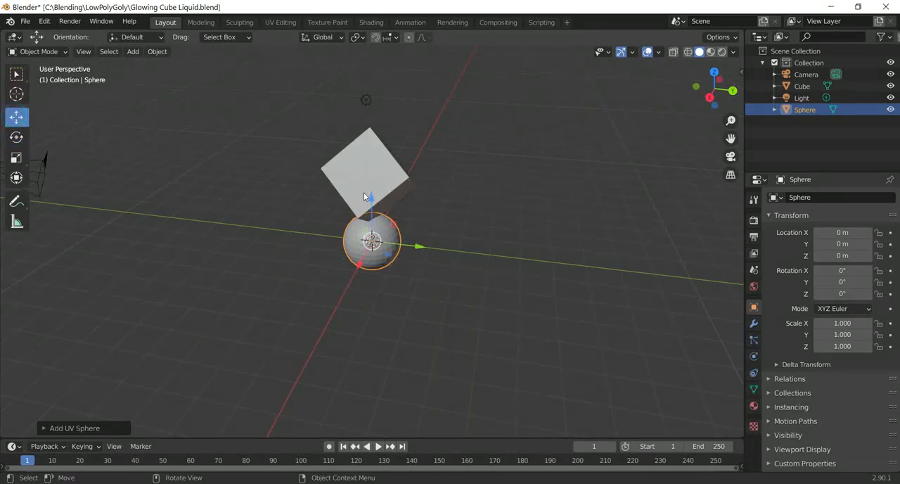
left_click_drag(364, 196, 364, 40)
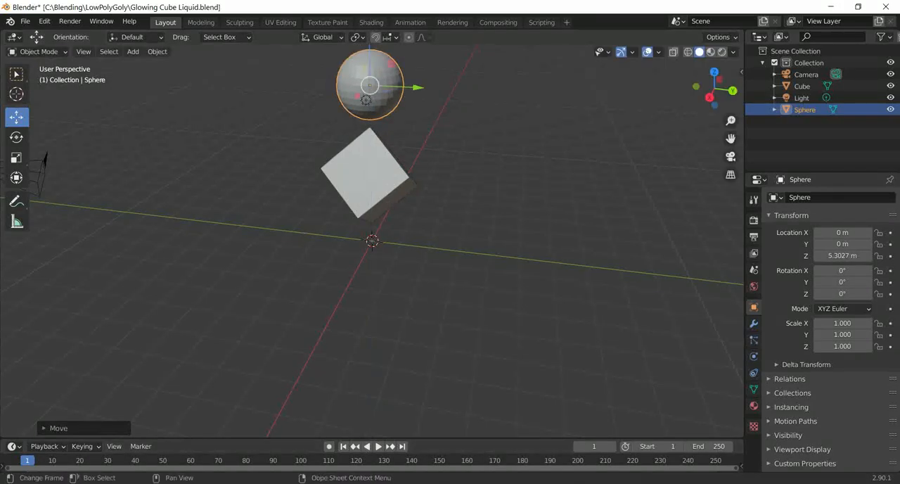
middle_click_drag(488, 181, 437, 151)
left_click_drag(370, 102, 373, 67)
Step: Fine-tune the cube's tilt by rotating it to about -31.9° around Y
left_click(378, 189)
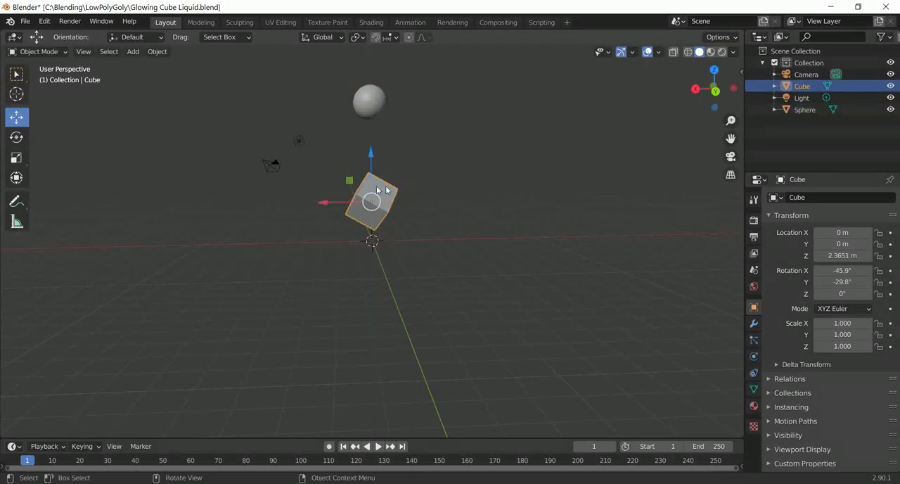
key("shift+space")
left_click(245, 201)
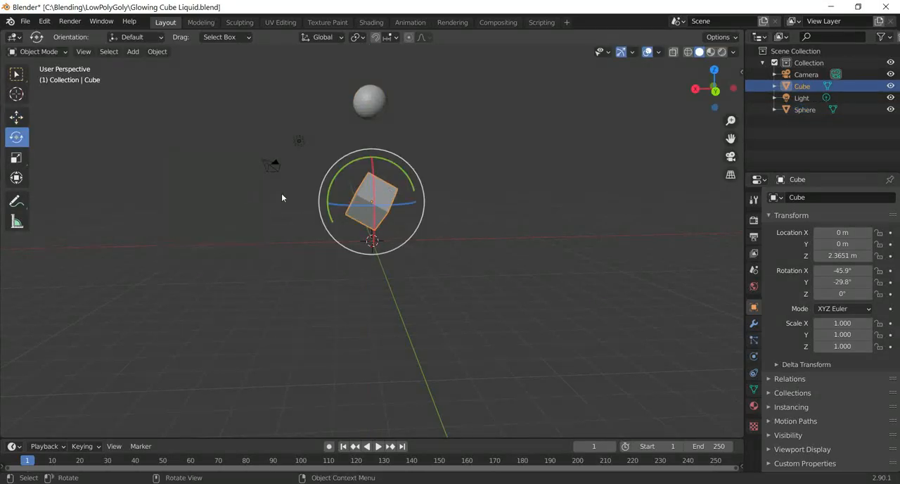
left_click_drag(403, 170, 402, 167)
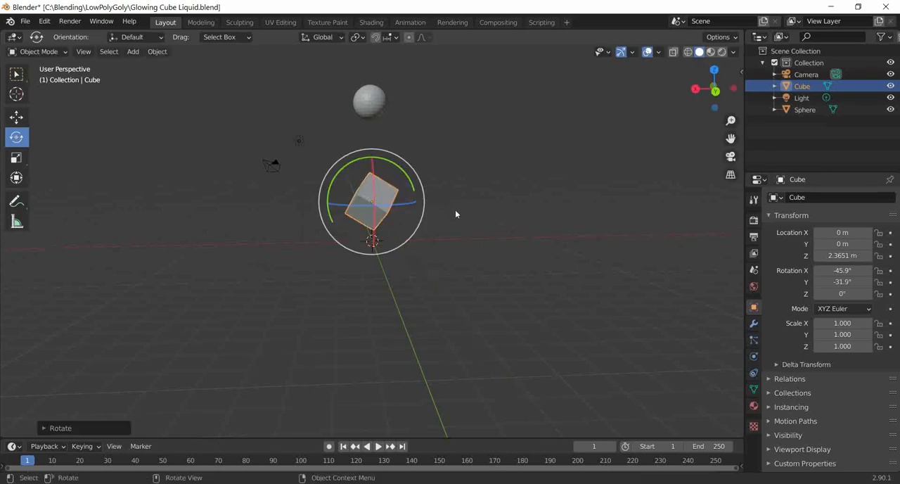
middle_click_drag(455, 210, 536, 228)
left_click(506, 242)
Step: Raise the sphere further above the cube to a Z location of about 9.58 m
left_click(364, 103)
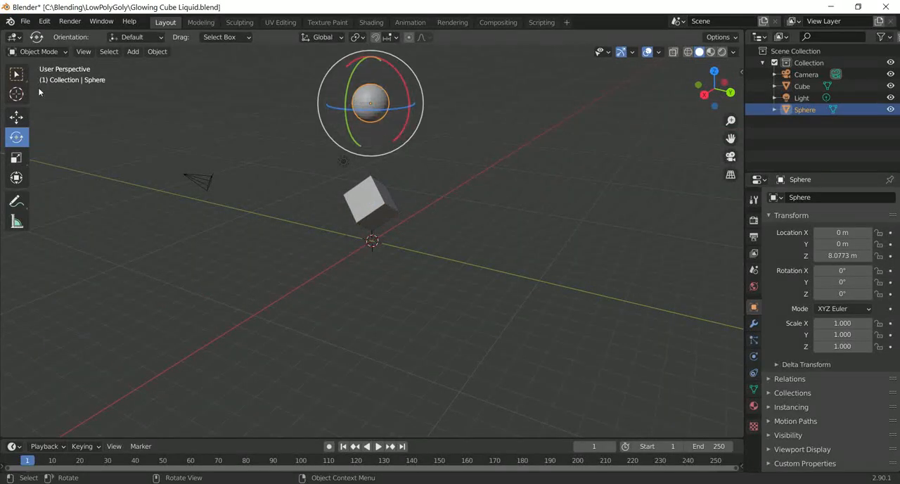
left_click(16, 117)
left_click_drag(370, 50, 367, 411)
middle_click_drag(471, 365, 505, 308)
middle_click_drag(560, 309, 480, 311)
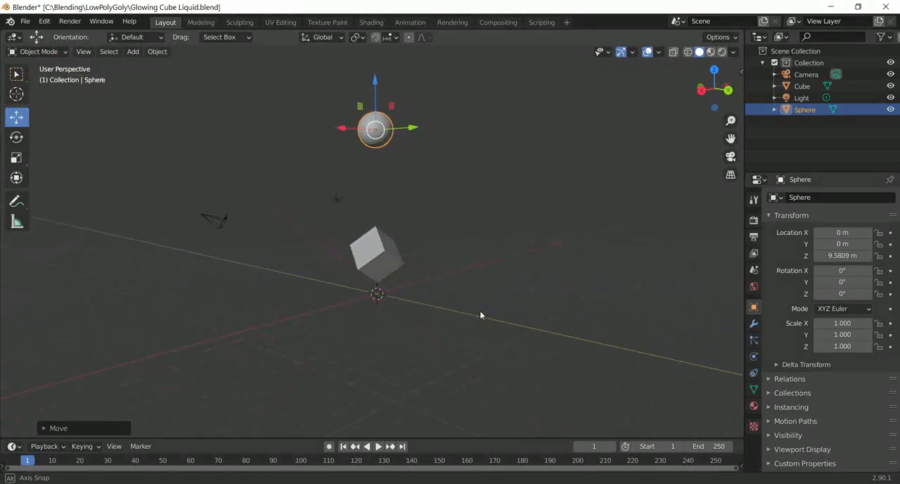
Step: Enable Fluid physics on the cube and set its type to Effector
left_click(381, 251)
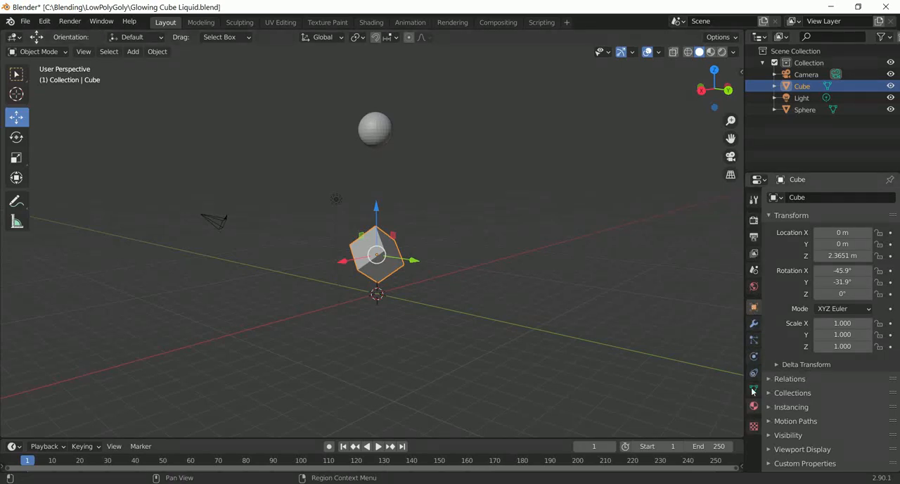
left_click(754, 357)
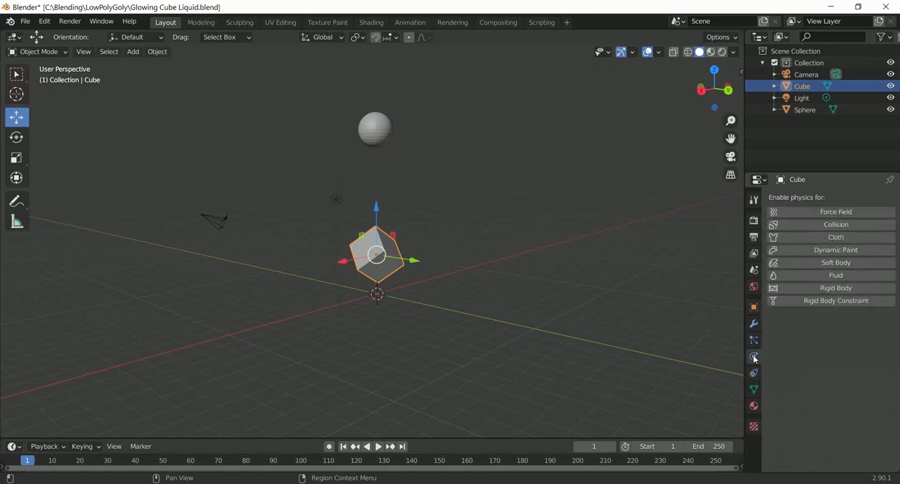
left_click(832, 276)
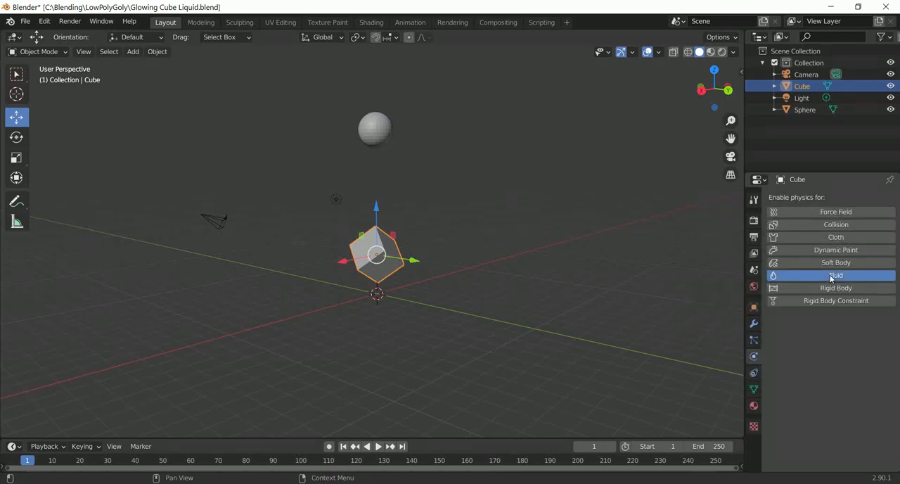
left_click(849, 336)
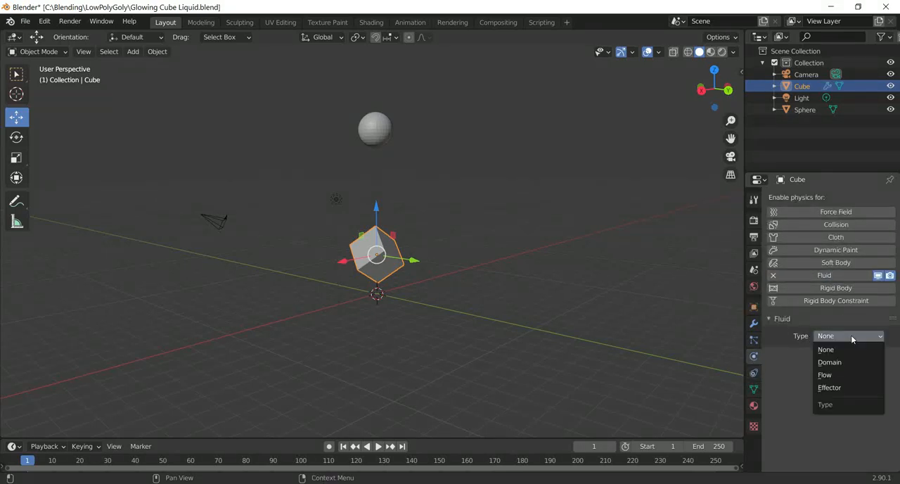
left_click(847, 387)
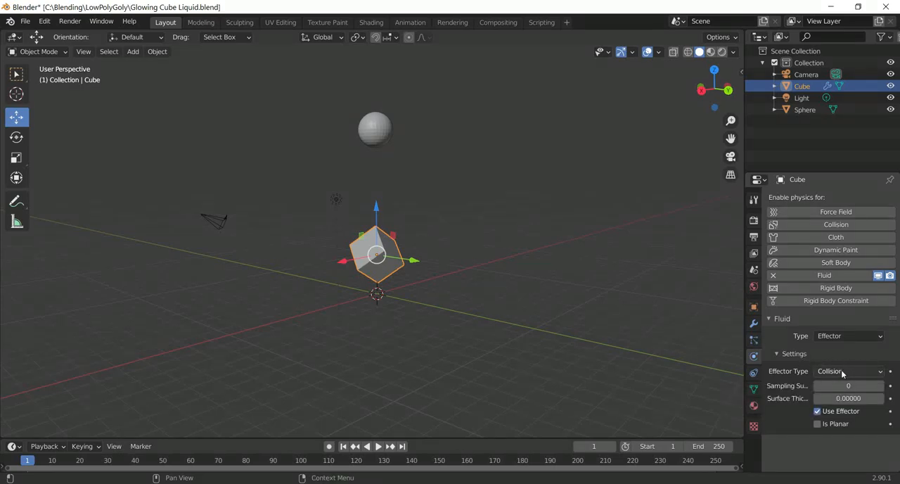
left_click(629, 343)
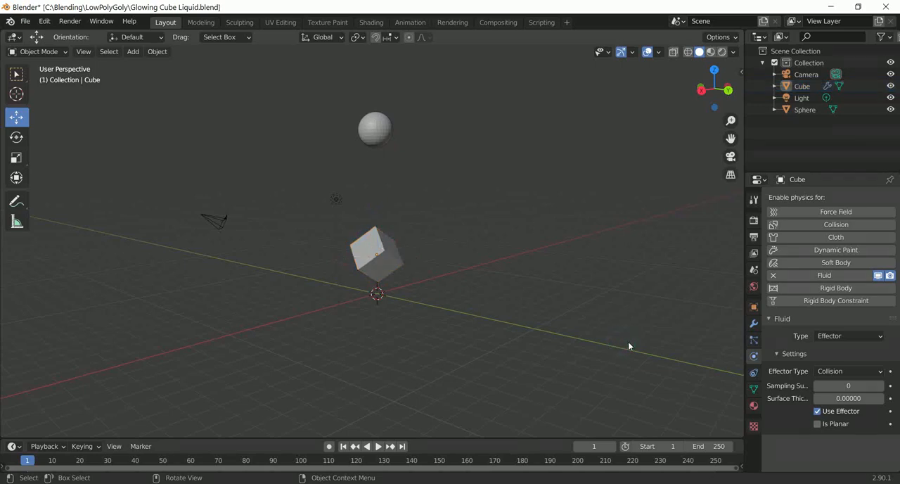
Step: Apply the Quick Liquid effect to the sphere to generate a liquid domain around it
left_click(371, 131)
middle_click_drag(556, 205, 493, 189)
left_click(166, 52)
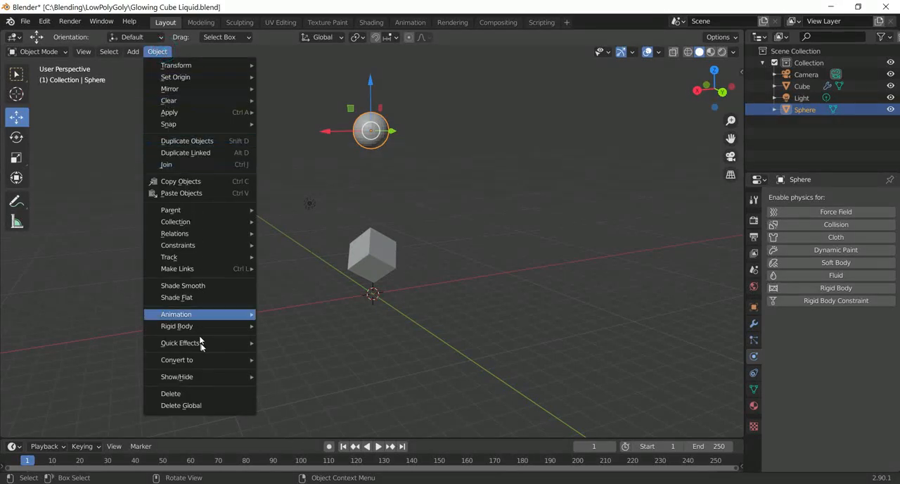
mouse_move(201, 344)
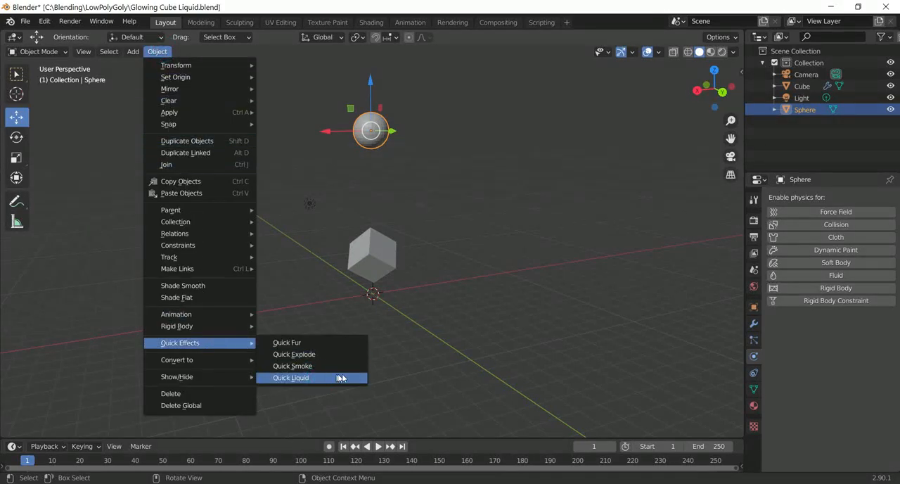
key("Return")
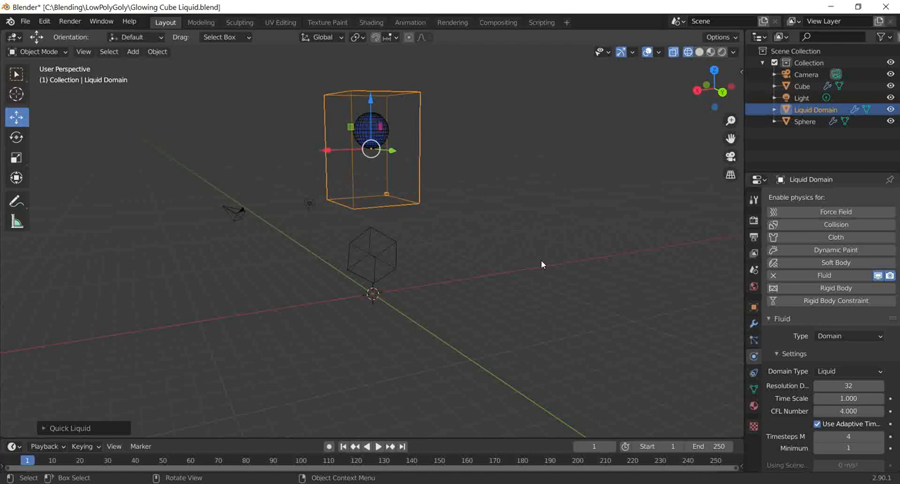
Step: Scale up the liquid domain uniformly to leave more room around the sphere
middle_click_drag(542, 262, 419, 215)
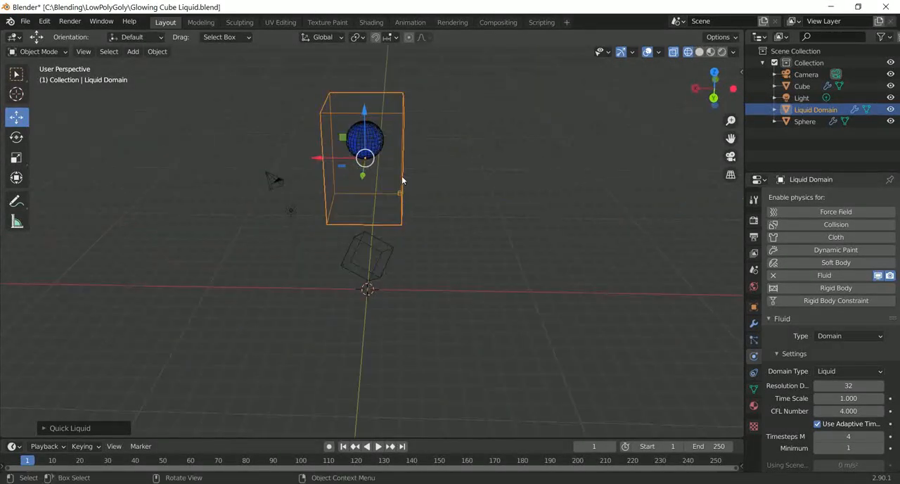
middle_click_drag(402, 181, 496, 166)
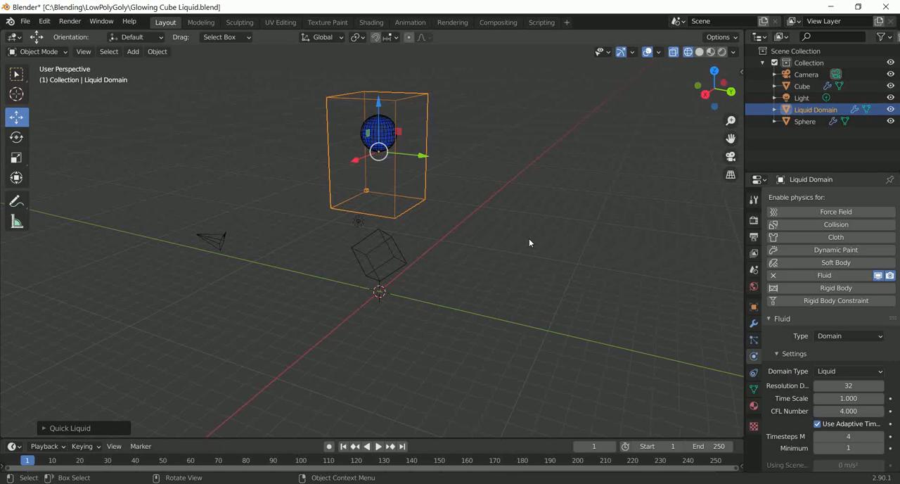
middle_click_drag(488, 258, 519, 260)
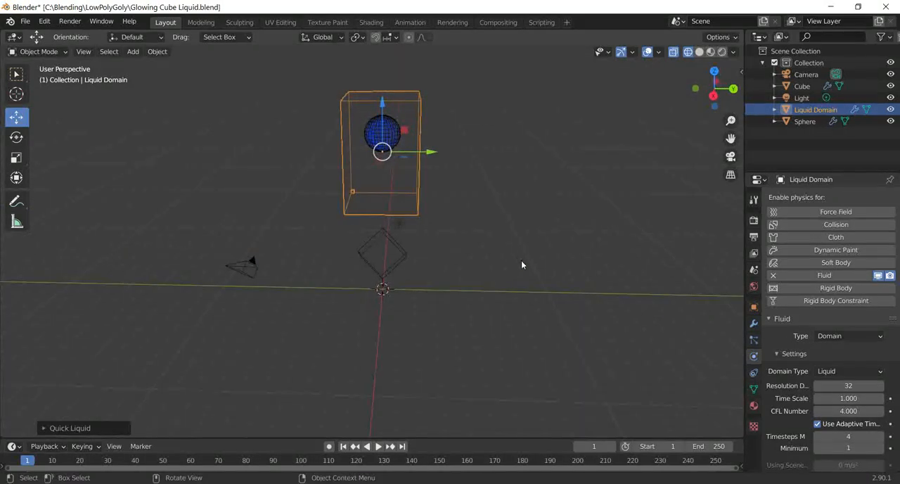
key("s")
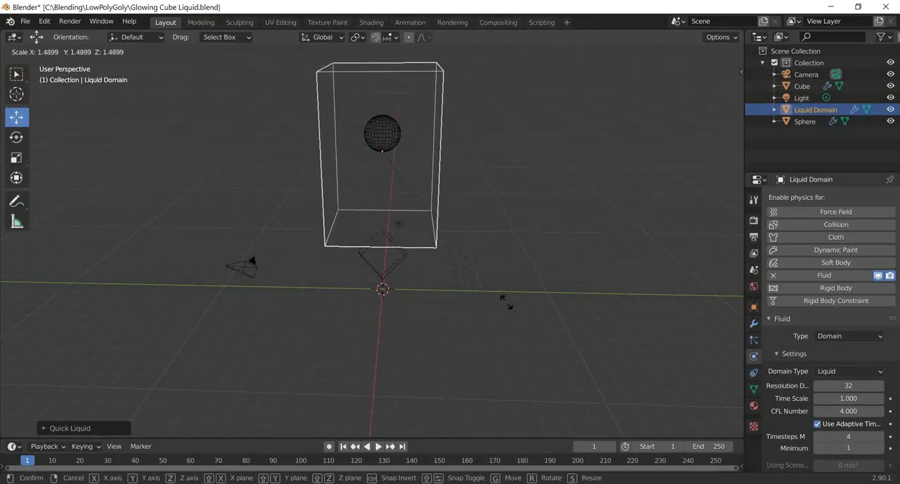
left_click(526, 306)
middle_click_drag(529, 305, 491, 300)
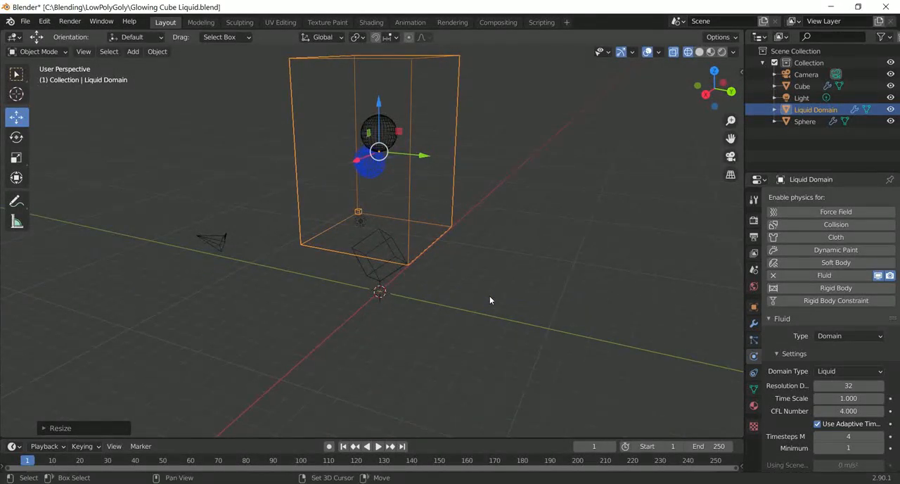
Step: Stretch the liquid domain vertically and lower it along Z so it encloses both the sphere and the cube
key("shift+space")
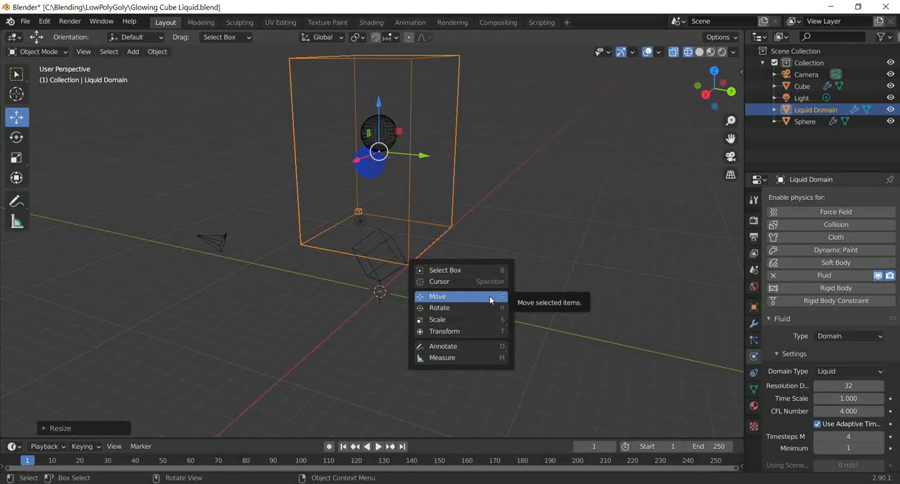
key("s")
left_click_drag(379, 106, 380, 202)
left_click(16, 117)
middle_click_drag(486, 255, 521, 235)
mouse_move(513, 287)
middle_mouse_down()
mouse_move(448, 281)
mouse_move(436, 298)
mouse_move(512, 291)
mouse_move(466, 297)
mouse_move(304, 294)
mouse_move(420, 325)
mouse_move(486, 360)
mouse_move(469, 258)
mouse_move(488, 255)
mouse_move(498, 288)
mouse_move(544, 282)
mouse_move(406, 283)
mouse_move(383, 299)
mouse_move(383, 319)
mouse_move(408, 287)
mouse_move(506, 278)
middle_mouse_up()
scroll(512, 291, "down", 1)
scroll(498, 285, "up", 5)
scroll(408, 286, "down", 5)
scroll(407, 287, "down", 4)
scroll(505, 276, "down", 2)
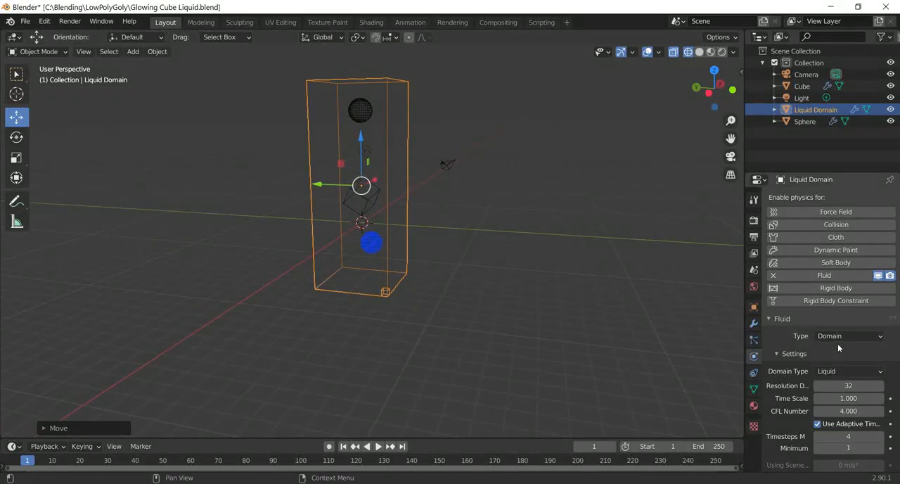
Step: Browse for the domain's fluid cache directory and open the C:\Blending folder
scroll(820, 352, "down", 10)
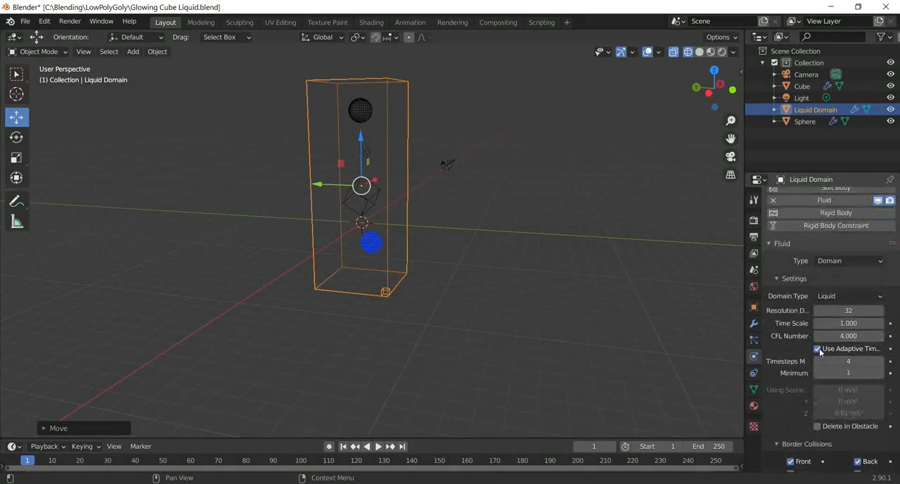
scroll(814, 342, "down", 8)
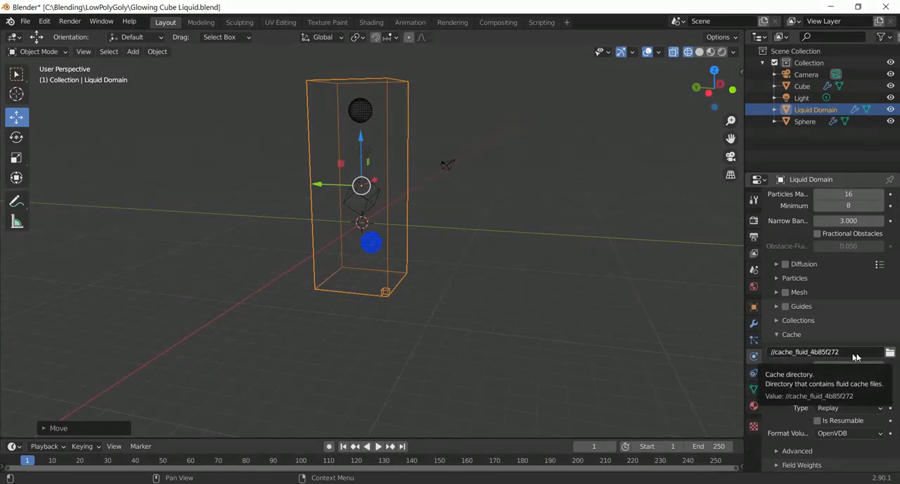
left_click(889, 352)
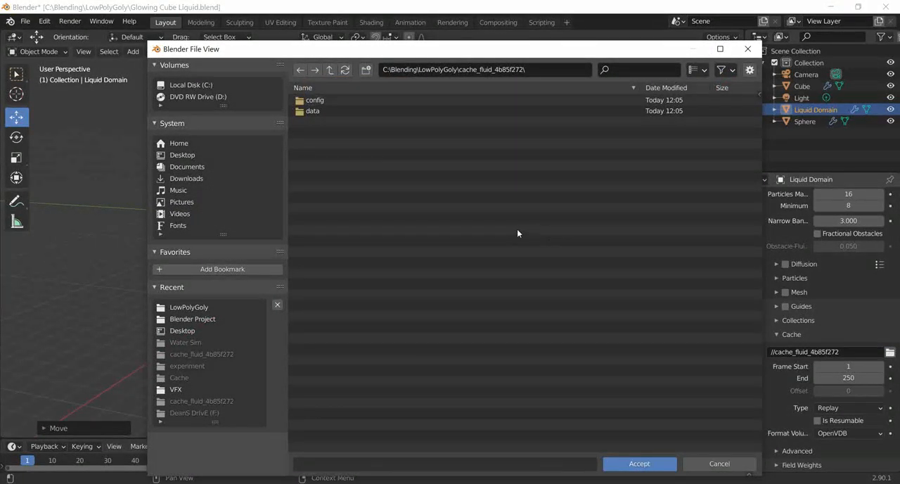
left_click(200, 85)
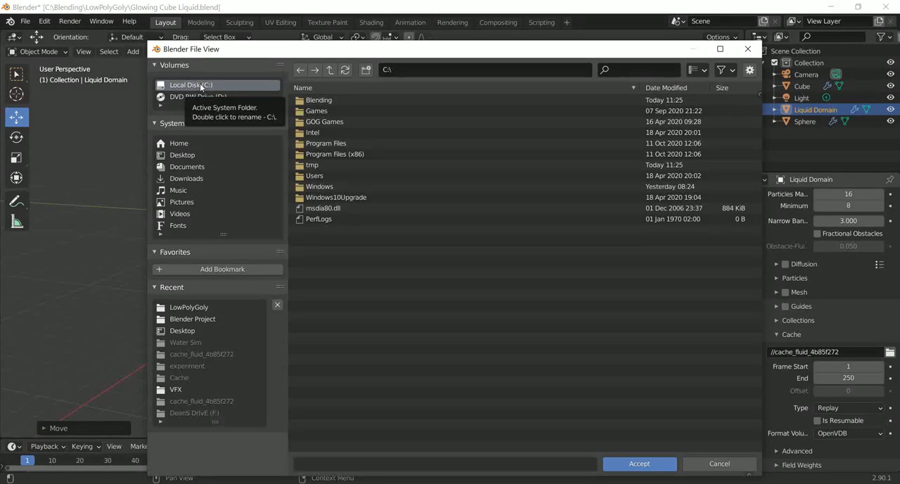
left_click(321, 100)
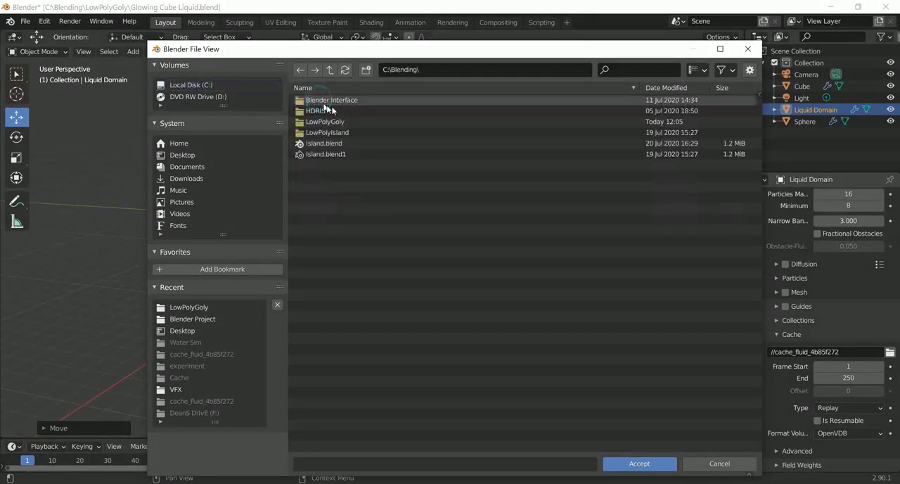
Step: Create a folder named Liquid Cube Cache in C:\Blending and accept it as the fluid cache directory
right_click(345, 227)
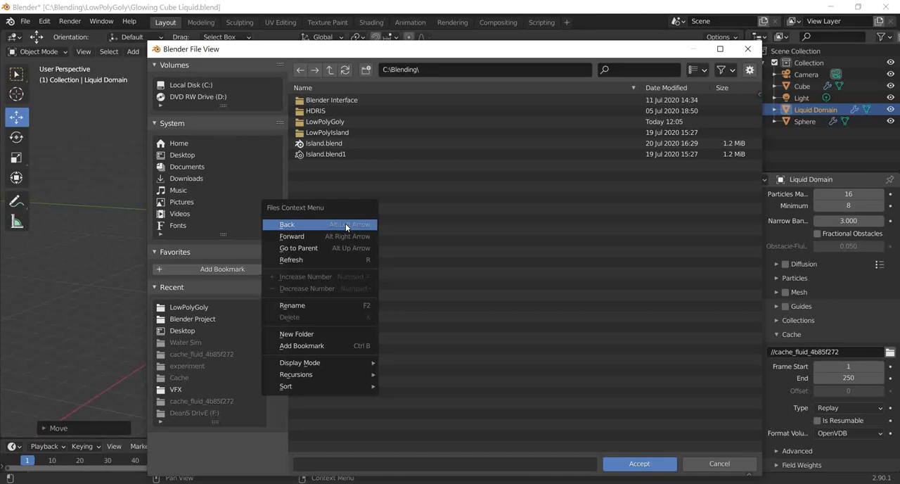
left_click(365, 70)
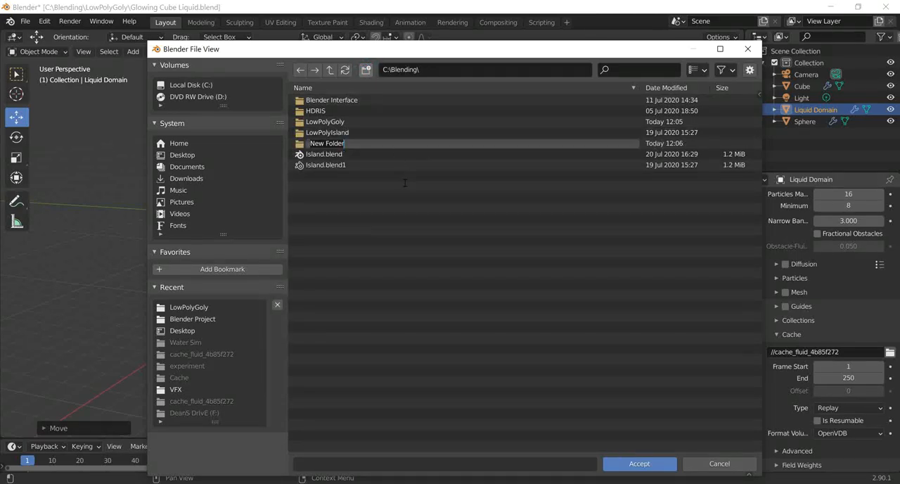
type("L")
type("iquid Cube Cache")
left_click(417, 235)
double_click(331, 122)
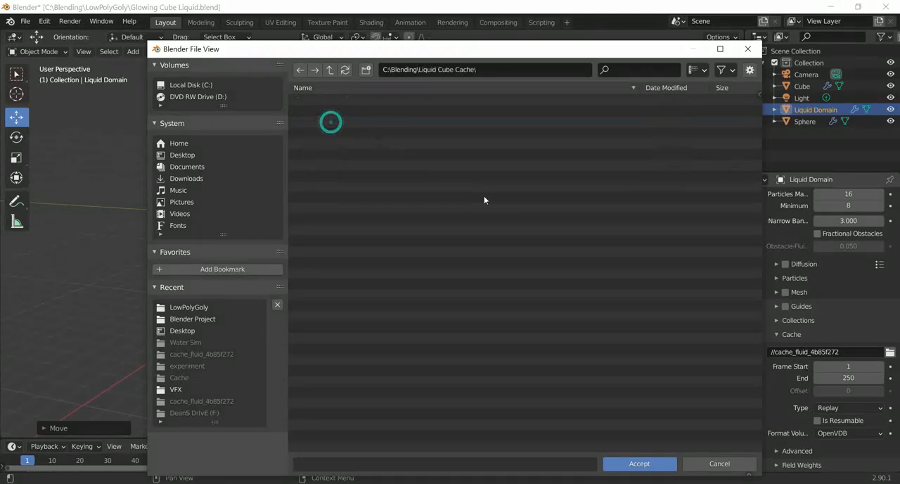
left_click(639, 464)
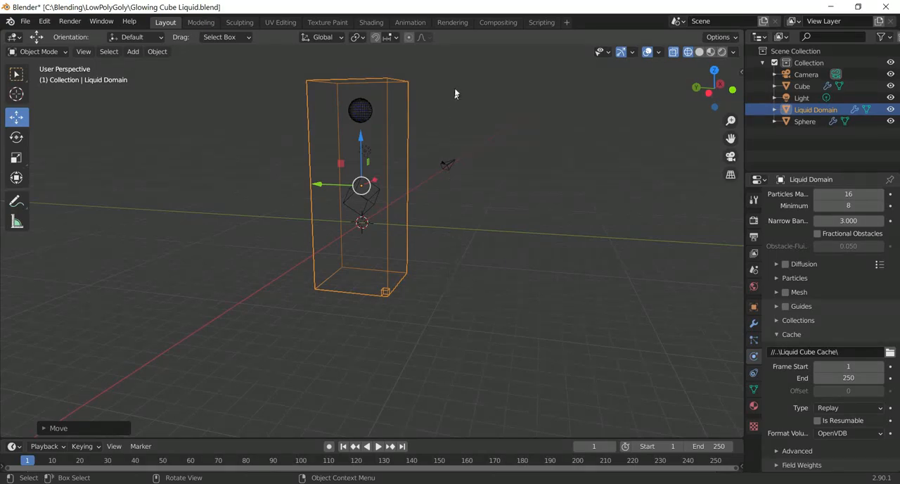
Step: Play the animation to preview how the liquid falls onto the cube, stop it, and return to frame 0
middle_click_drag(457, 109, 464, 173, "shift")
scroll(453, 150, "up", 4)
middle_click_drag(460, 144, 462, 252, "shift")
scroll(462, 252, "up", 5)
middle_click_drag(439, 219, 491, 211)
scroll(498, 210, "down", 10)
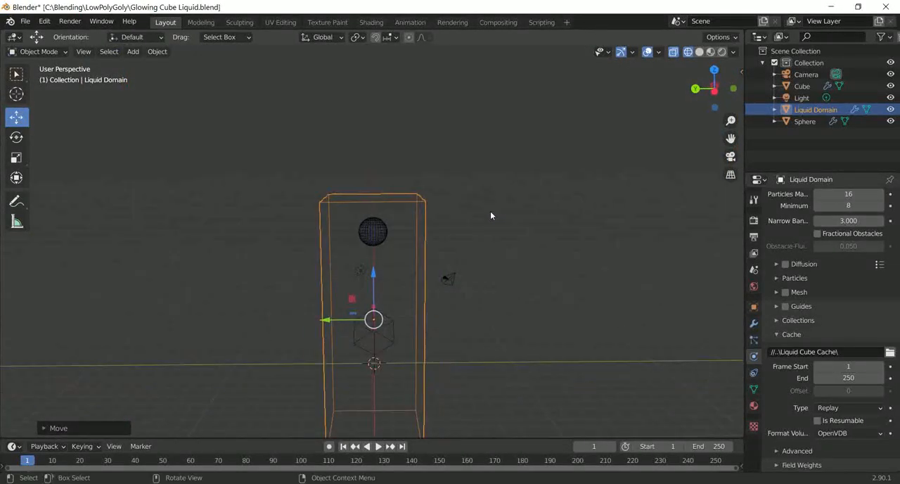
key("space")
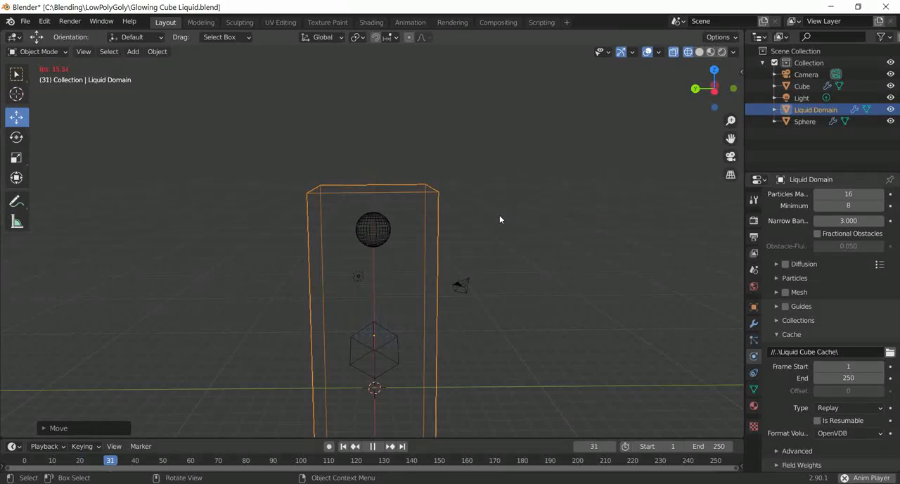
key("space")
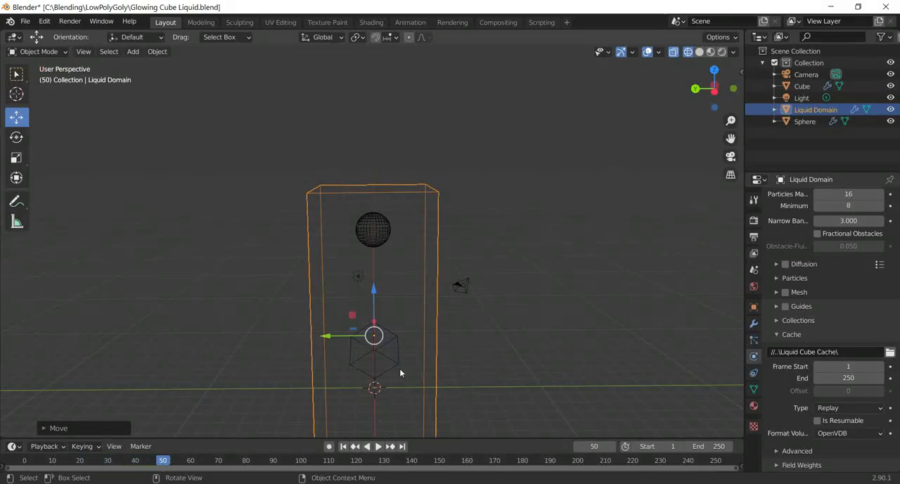
left_click_drag(165, 462, 20, 464)
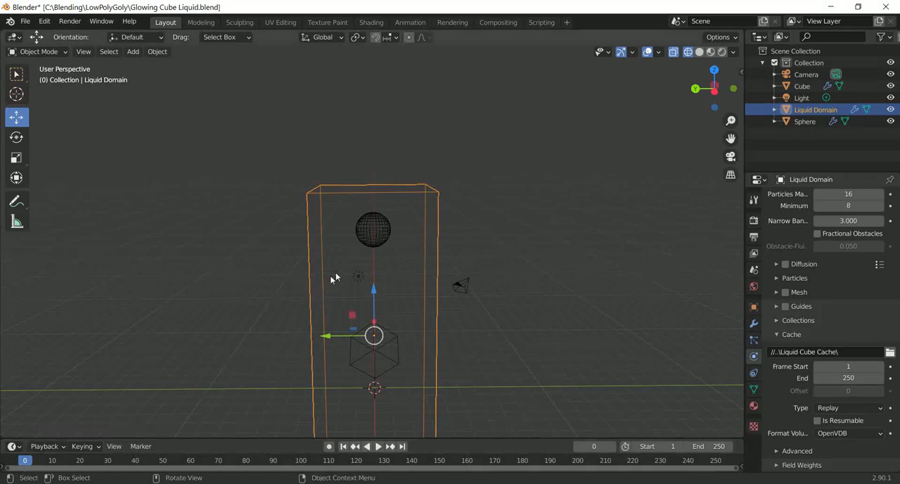
Step: Set the sphere's fluid Flow Behavior to Inflow
left_click(380, 232)
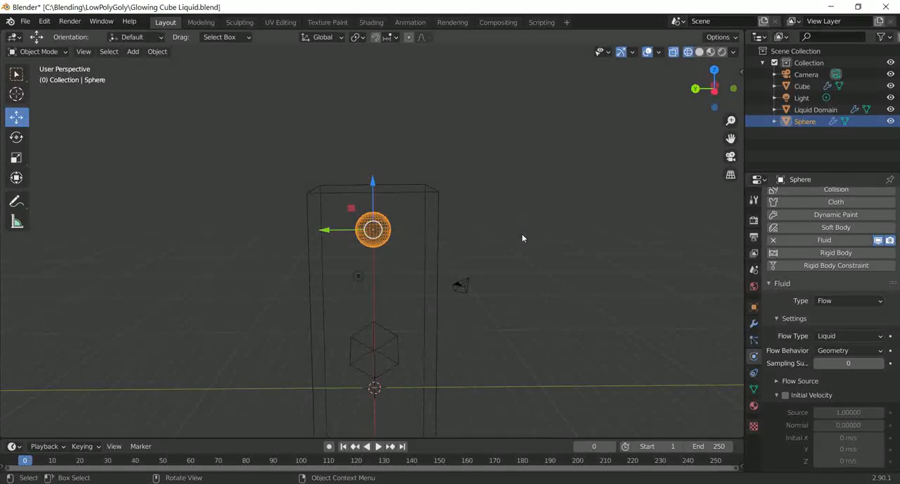
middle_click_drag(522, 233, 446, 251)
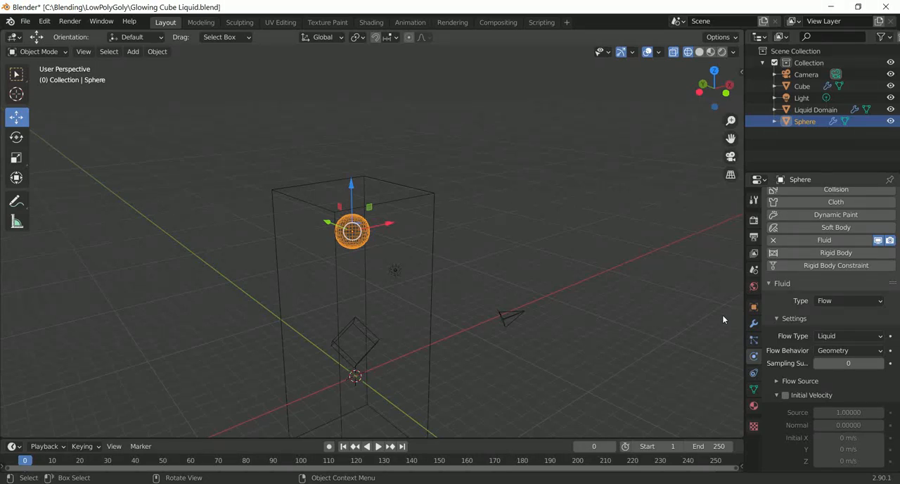
left_click(846, 355)
left_click(846, 365)
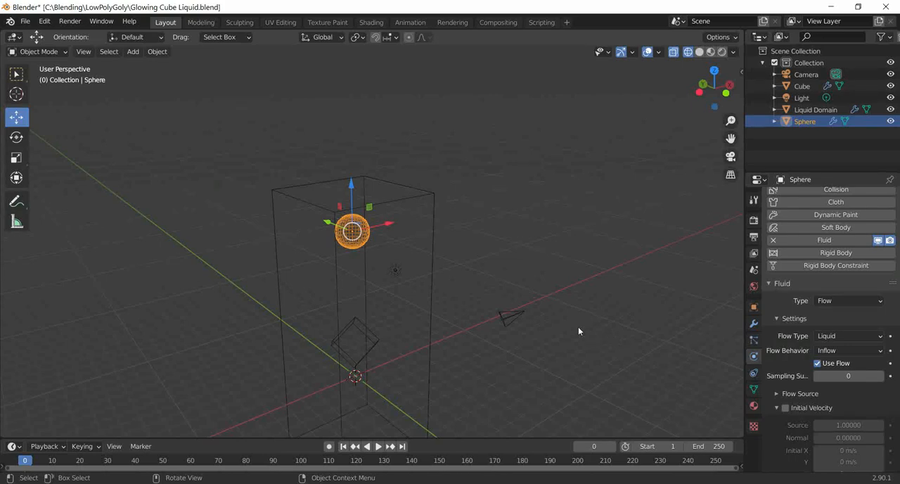
Step: Set the liquid domain's cache type to Modular and enable Is Resumable
middle_click_drag(579, 327, 454, 316)
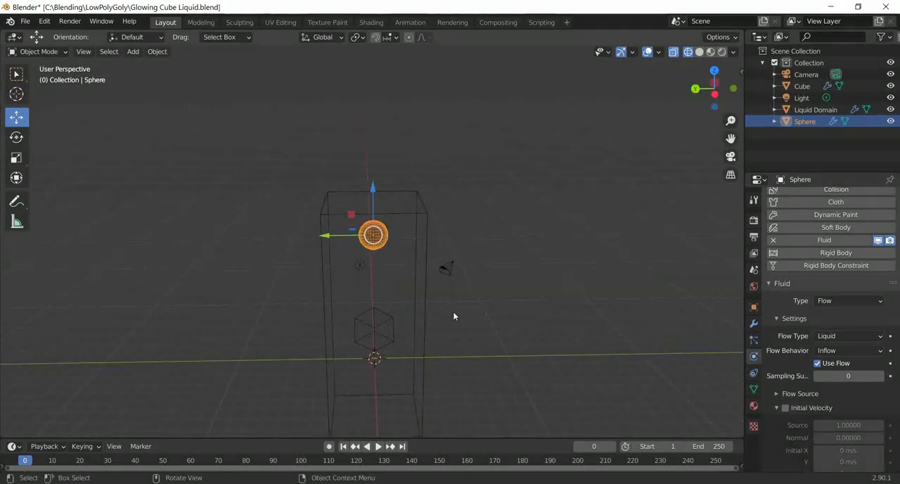
left_click(424, 310)
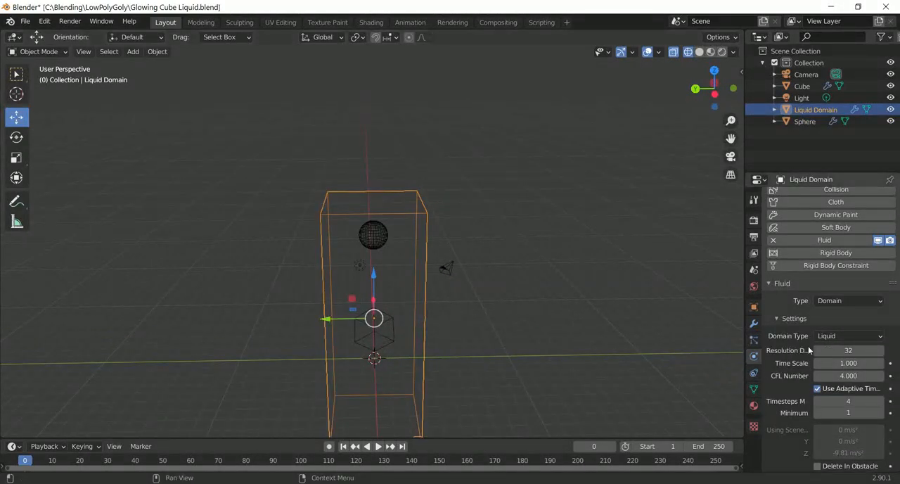
scroll(832, 359, "down", 5)
scroll(832, 358, "down", 12)
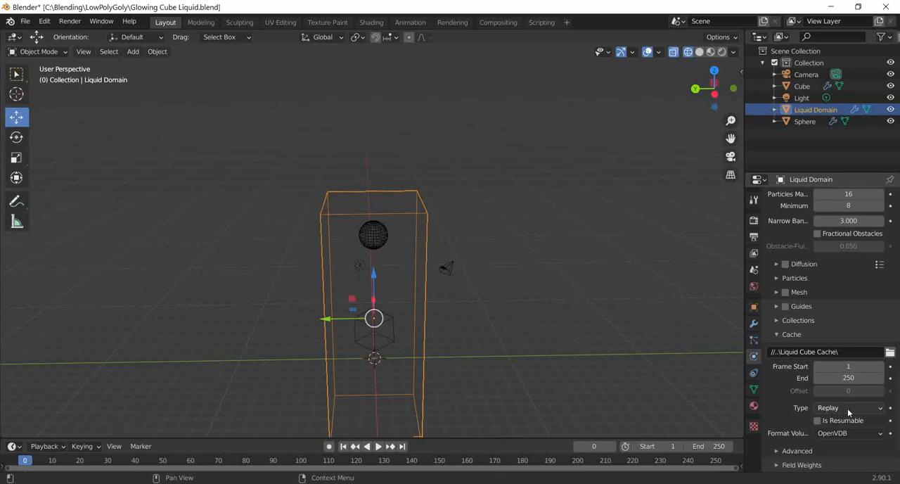
left_click(850, 409)
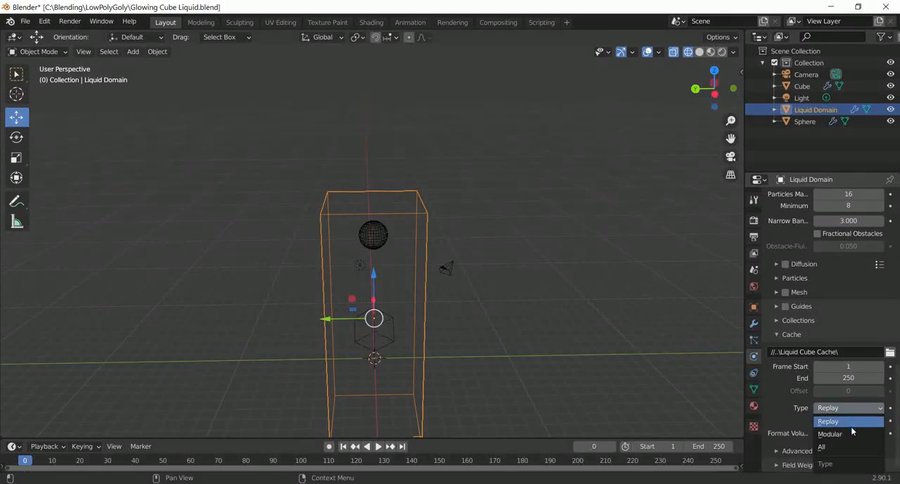
left_click(850, 433)
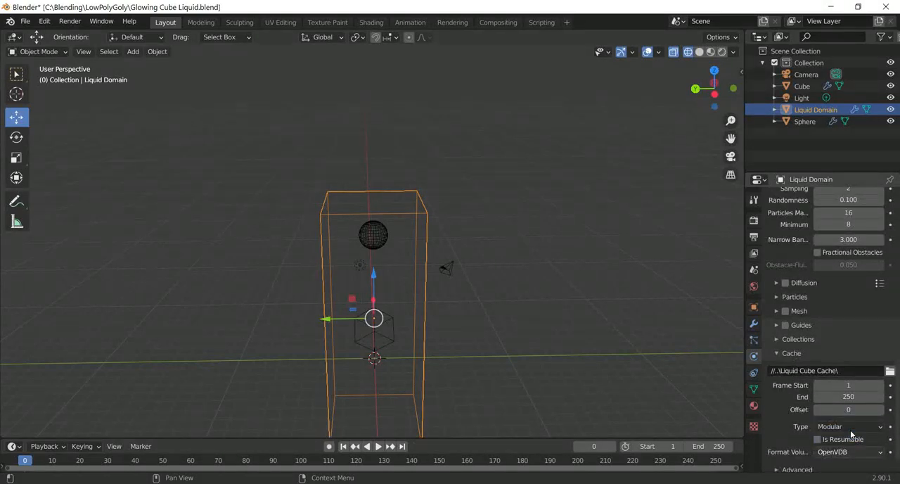
left_click(818, 440)
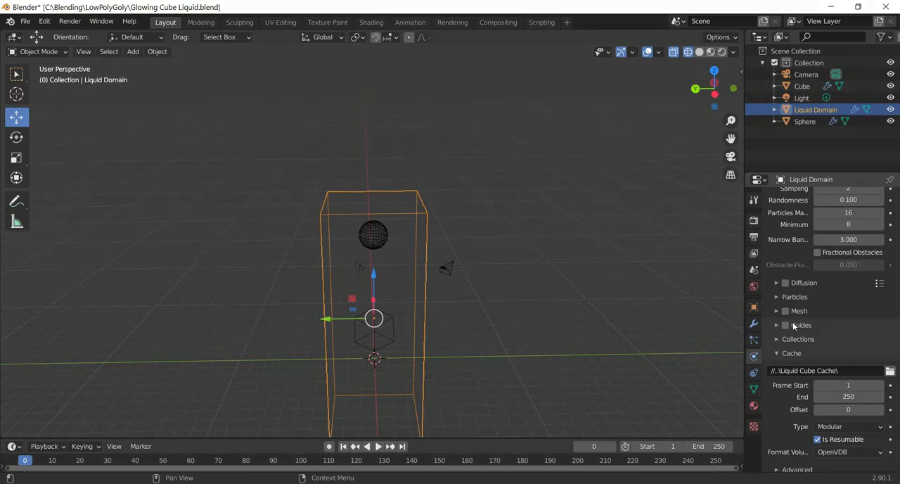
Step: Set the liquid domain's cache end frame to 100
middle_click_drag(683, 279, 730, 297)
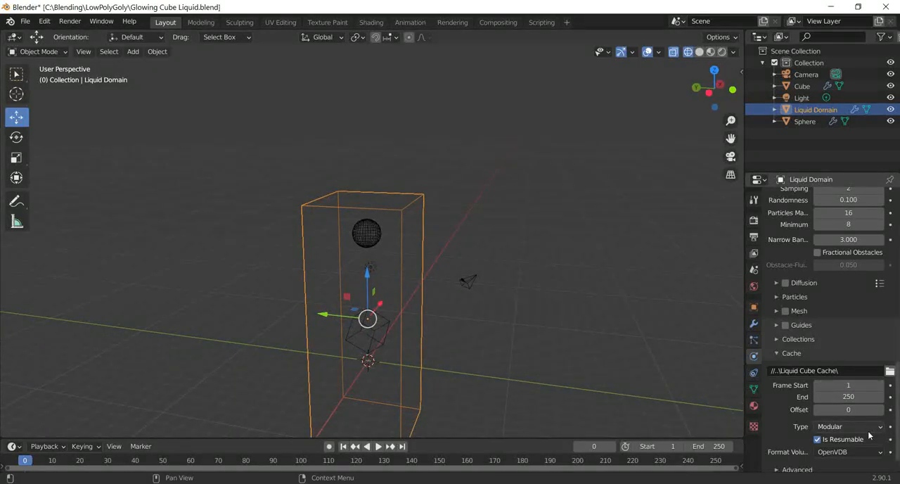
left_click(850, 397)
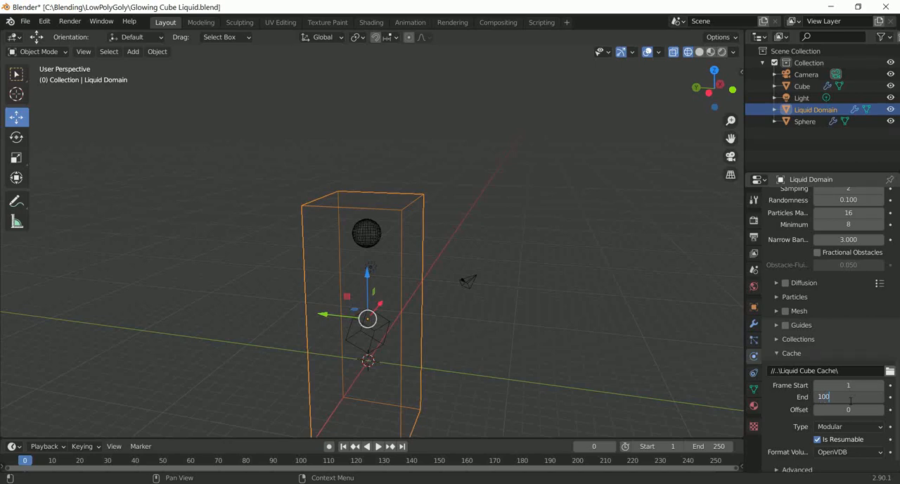
key("Return")
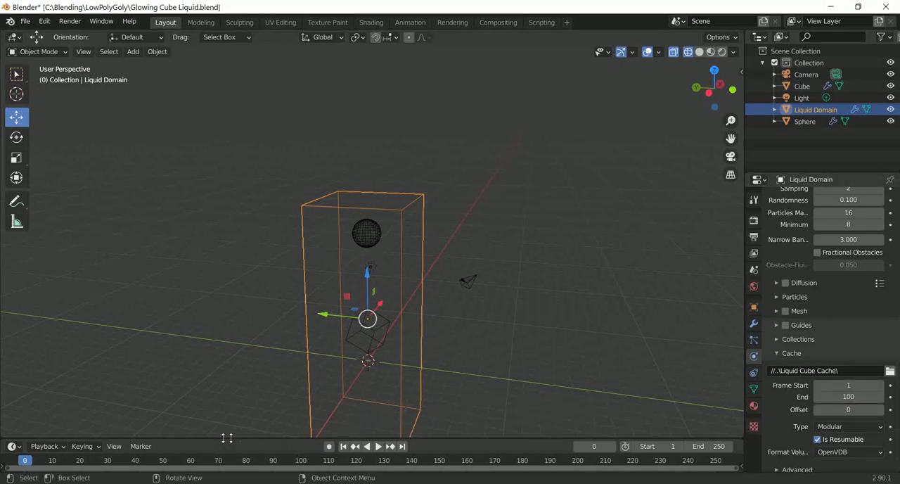
Step: Set the scene's end frame to 100 and save the file
left_click(709, 446)
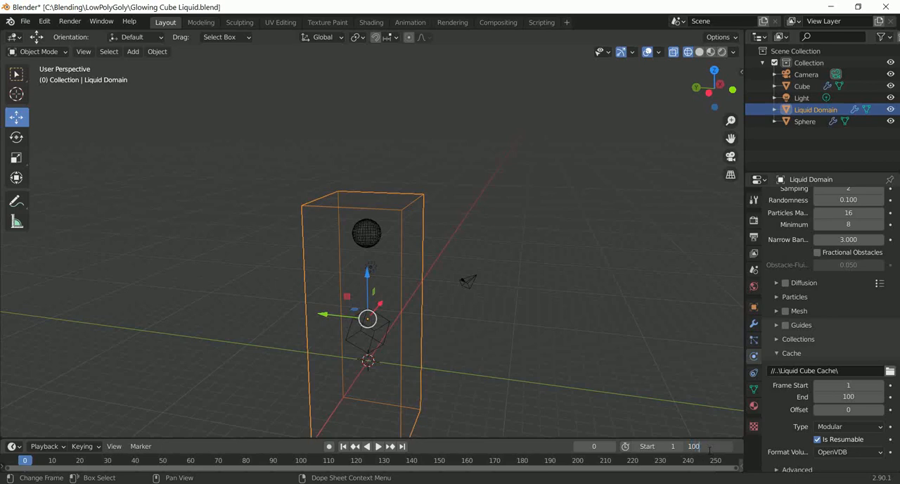
left_click(672, 358)
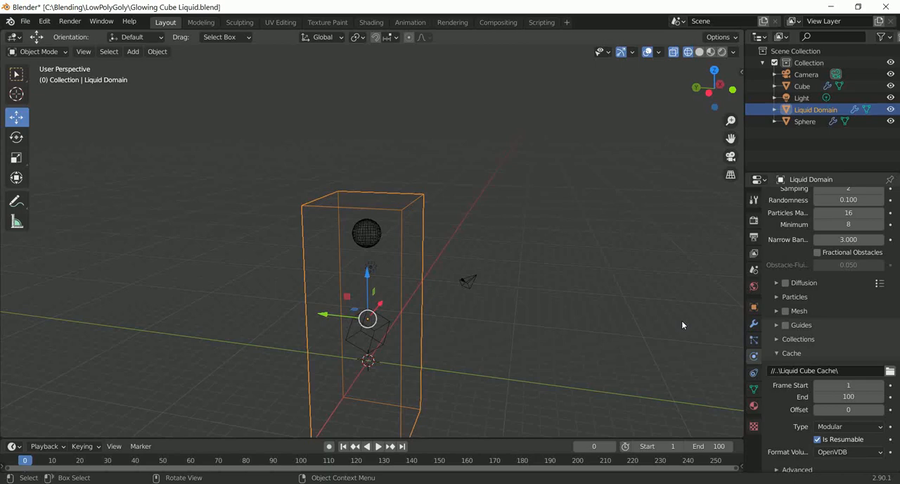
middle_click_drag(633, 254, 612, 272)
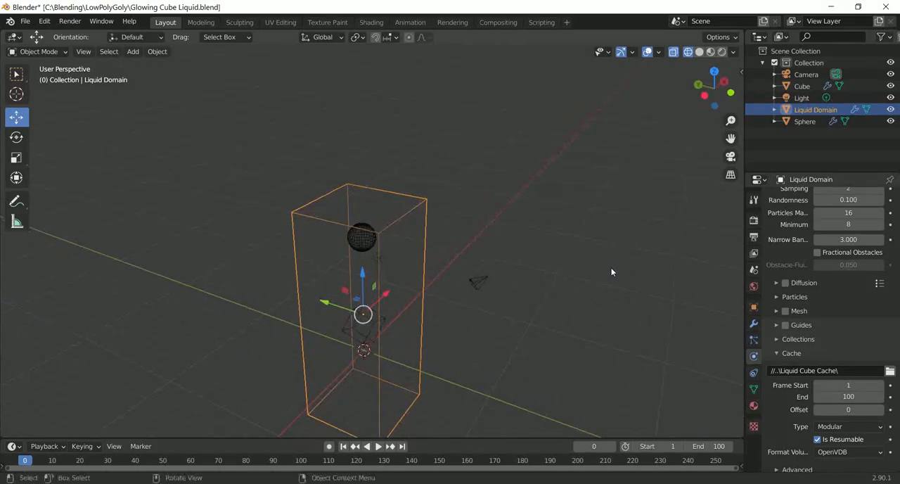
left_click(24, 22)
left_click(42, 99)
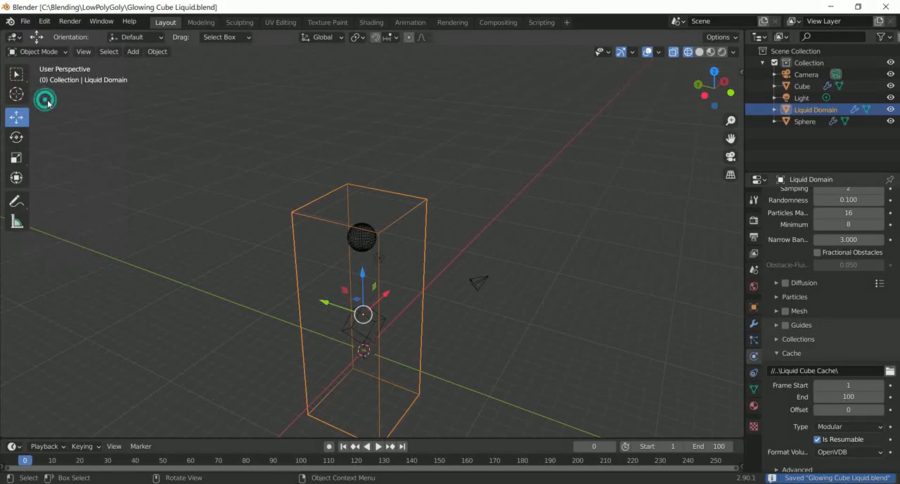
Step: Bake the liquid domain's fluid data at the current settings
middle_click_drag(364, 151, 470, 147)
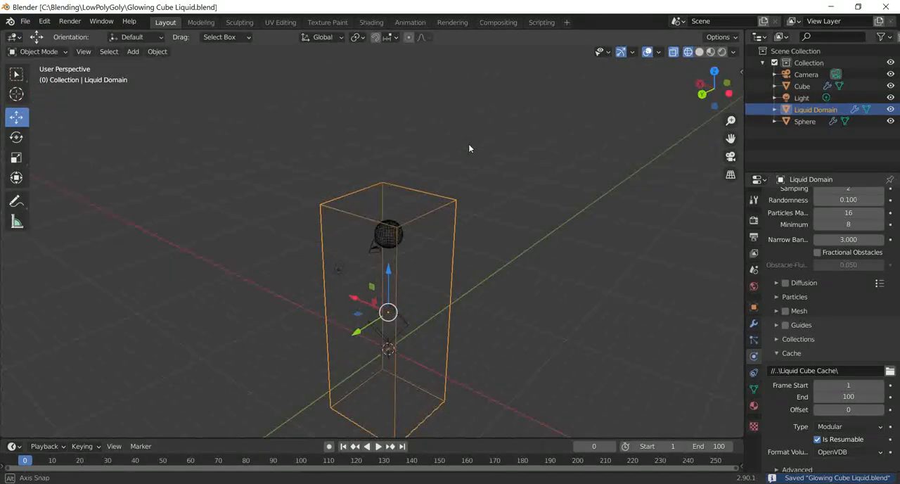
middle_click_drag(493, 200, 507, 220)
scroll(825, 284, "up", 15)
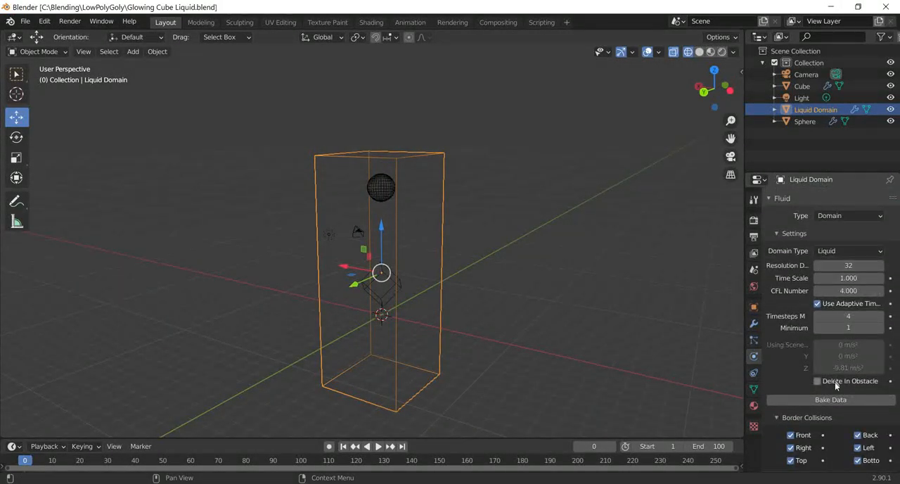
left_click(837, 399)
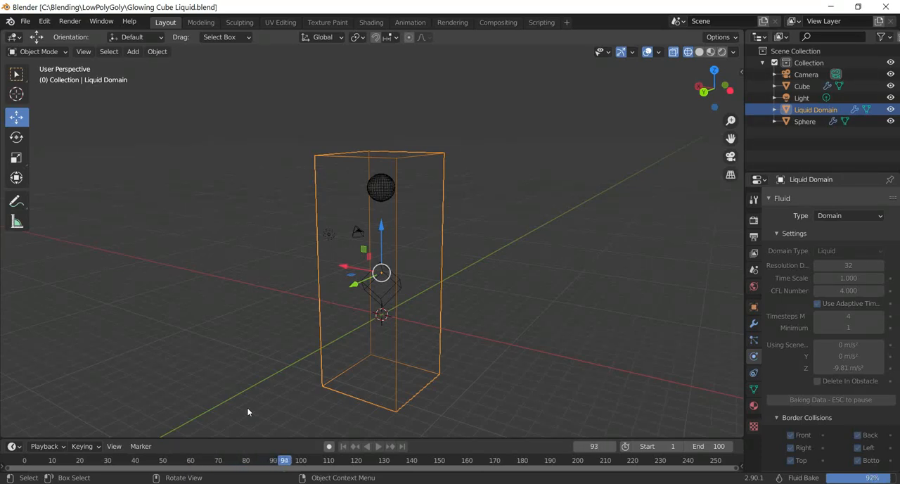
Step: Play the baked simulation, pause it, and examine how the liquid flows over the cube from different angles
scroll(354, 236, "up", 3)
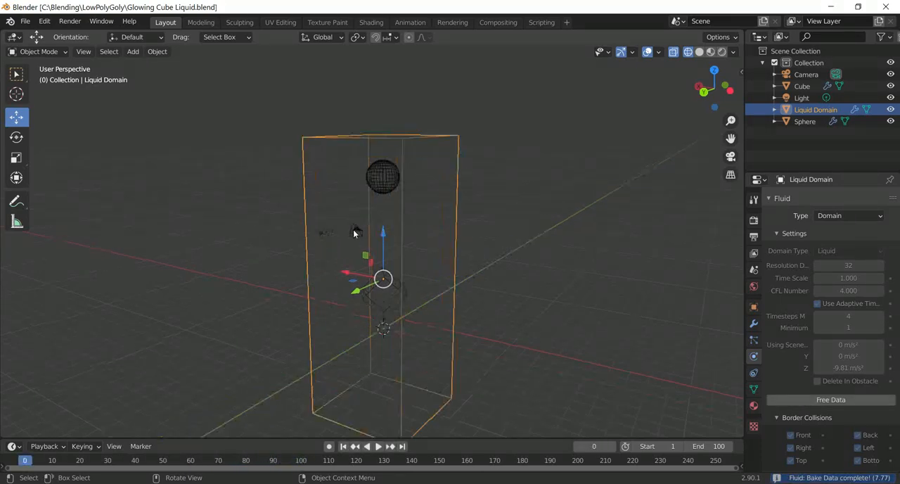
key("space")
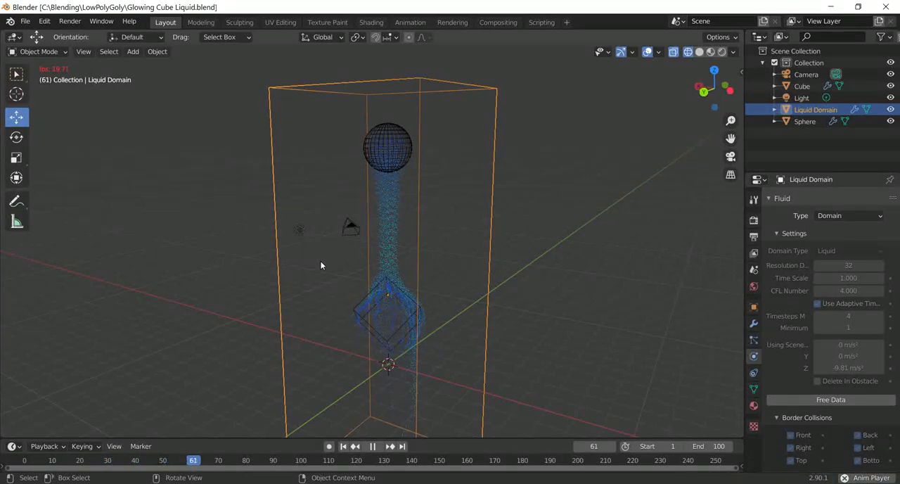
scroll(321, 265, "down", 1)
scroll(321, 265, "down", 1)
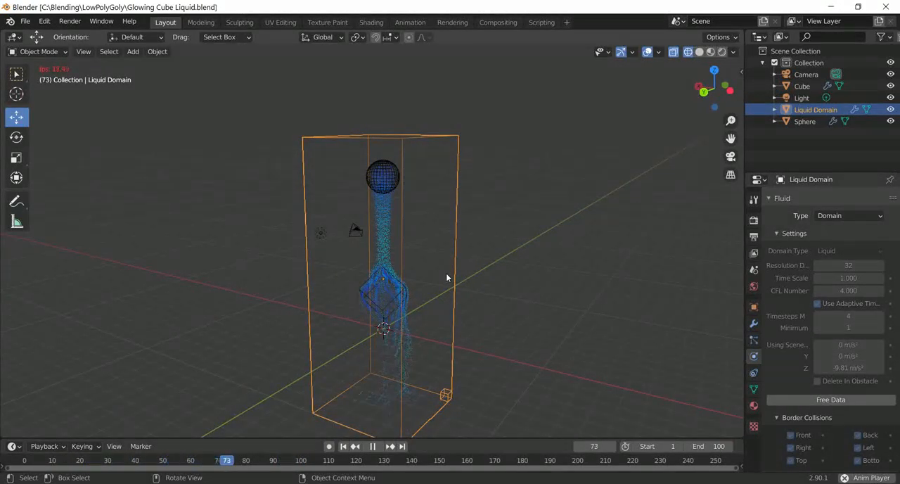
key("space")
middle_click_drag(446, 276, 477, 282)
middle_click_drag(573, 296, 556, 296)
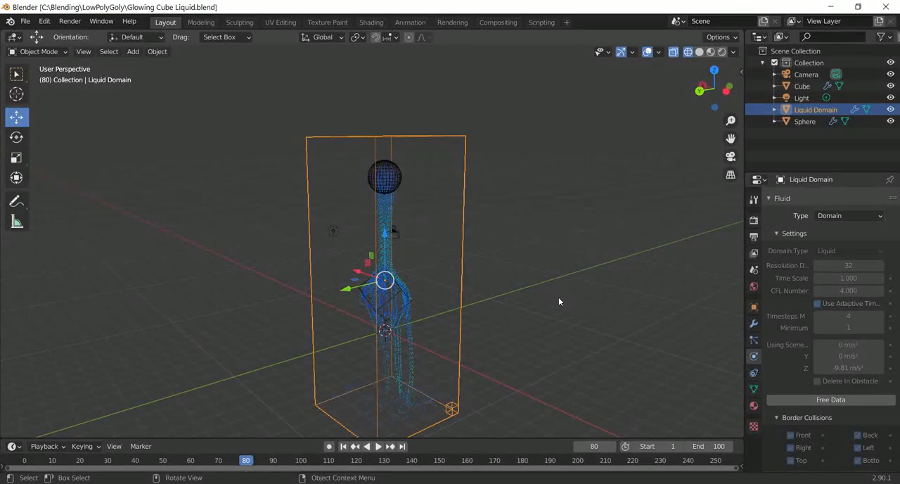
scroll(560, 301, "down", 2)
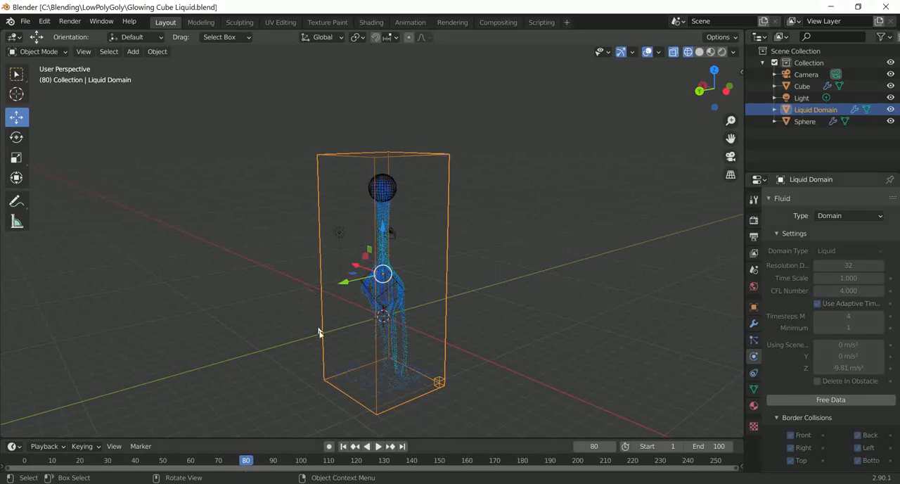
Step: Free the liquid domain's baked data and rebake it with a Time Scale of 1.5
left_click(834, 399)
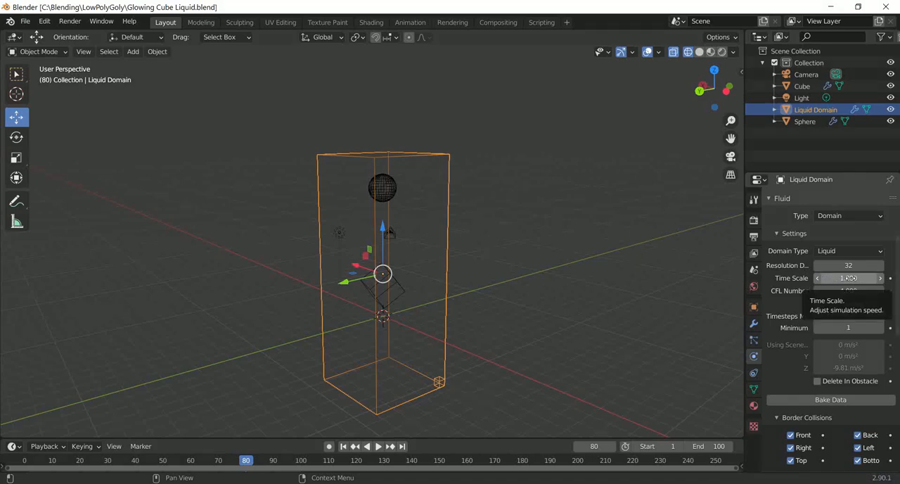
left_click(848, 278)
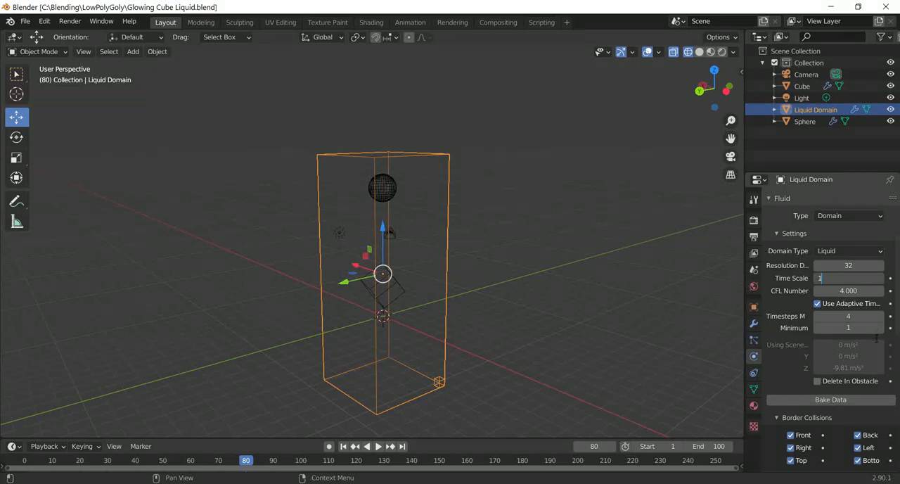
type("1.5")
left_click(832, 401)
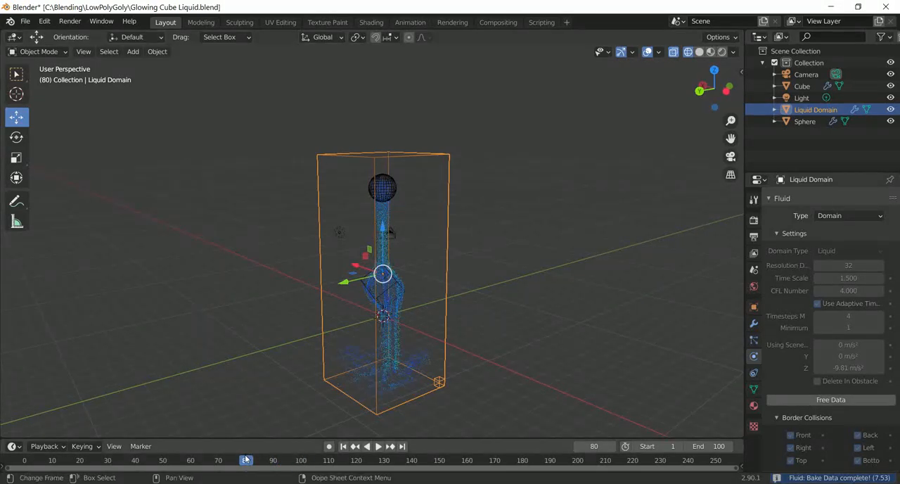
Step: Play the rebaked simulation from frame 0, pause it, and inspect the particles around the sphere and cube up close
left_click_drag(246, 461, 25, 463)
key("space")
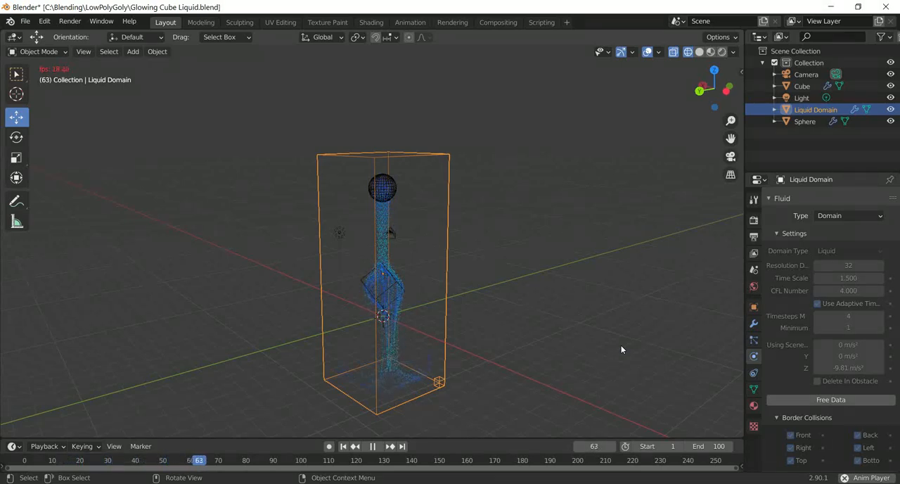
key("space")
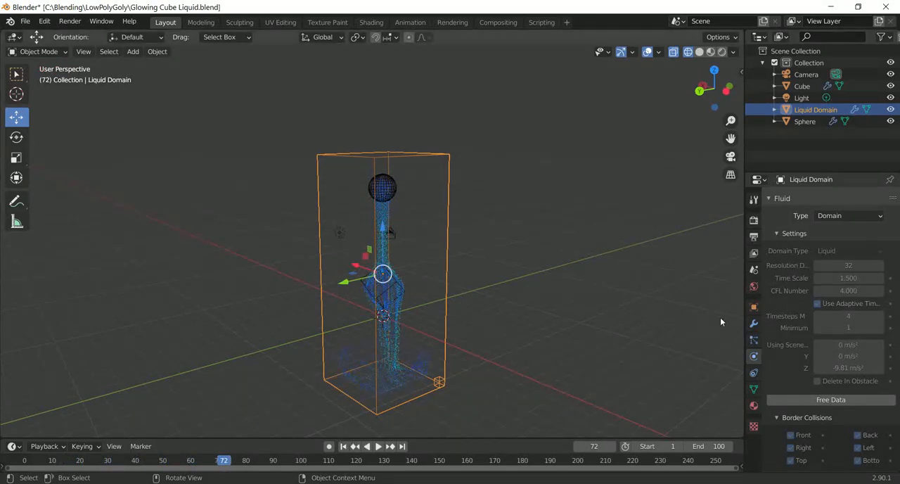
middle_click_drag(493, 256, 431, 288)
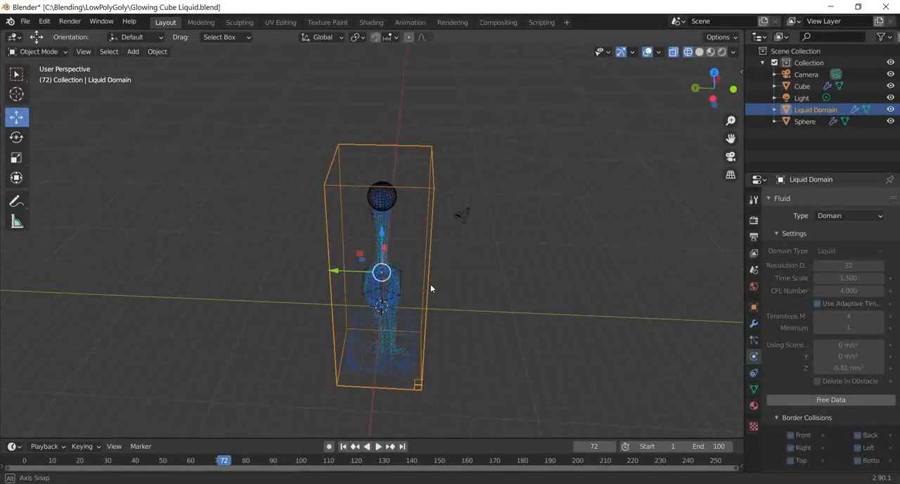
middle_click_drag(574, 313, 437, 308)
scroll(437, 309, "up", 5)
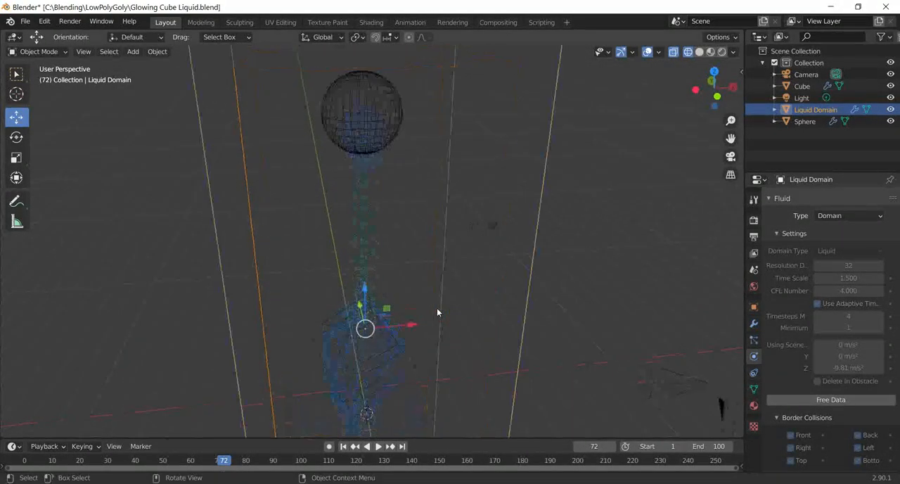
mouse_move(581, 317)
middle_mouse_down()
mouse_move(601, 239)
mouse_move(586, 314)
middle_mouse_up()
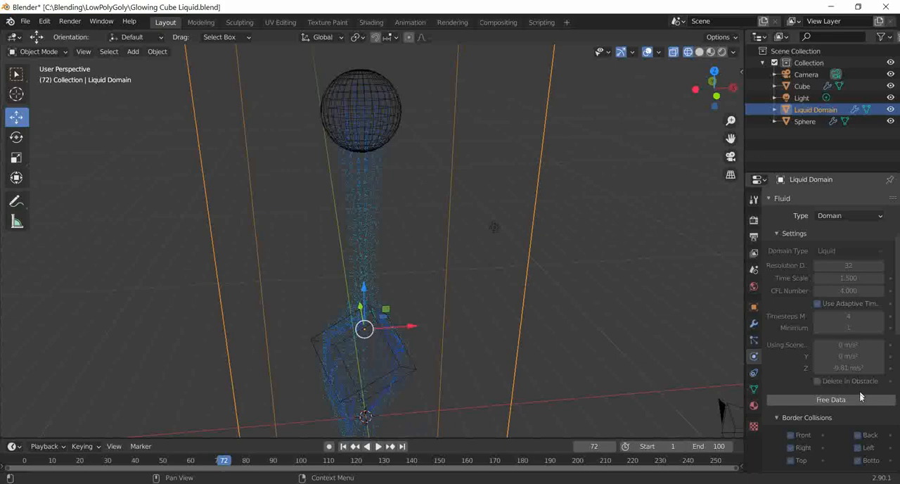
Step: Free the liquid domain's baked data and rebake it with Resolution Divisions set to 64
left_click(856, 398)
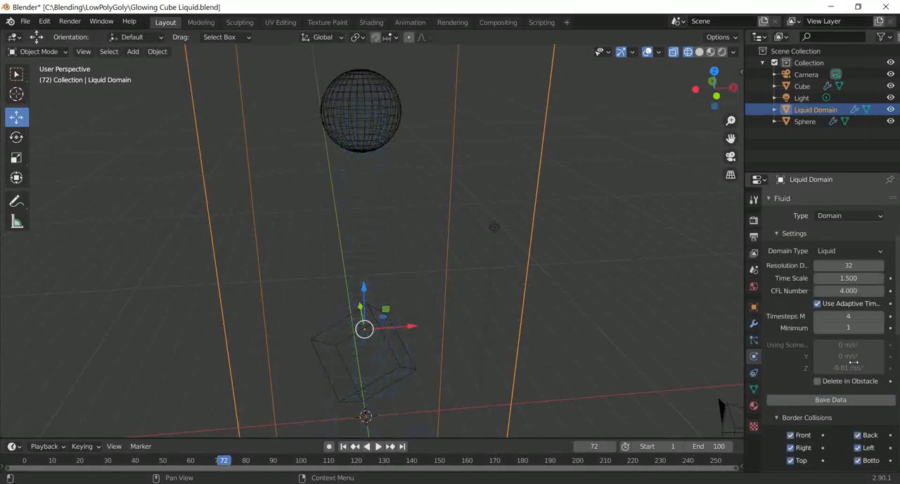
left_click(853, 266)
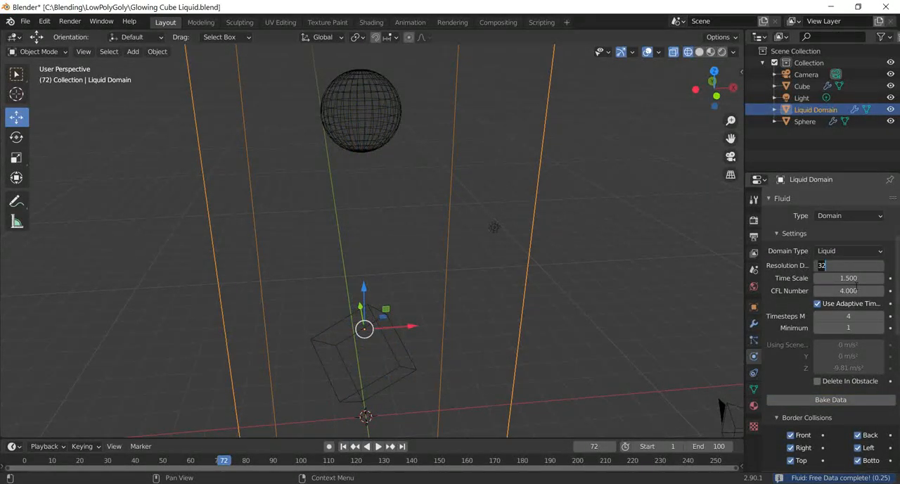
key("Return")
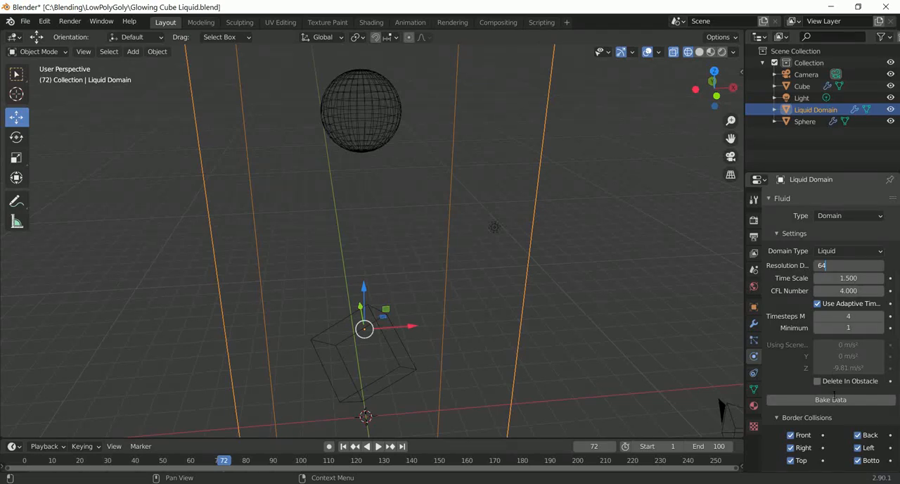
left_click(834, 400)
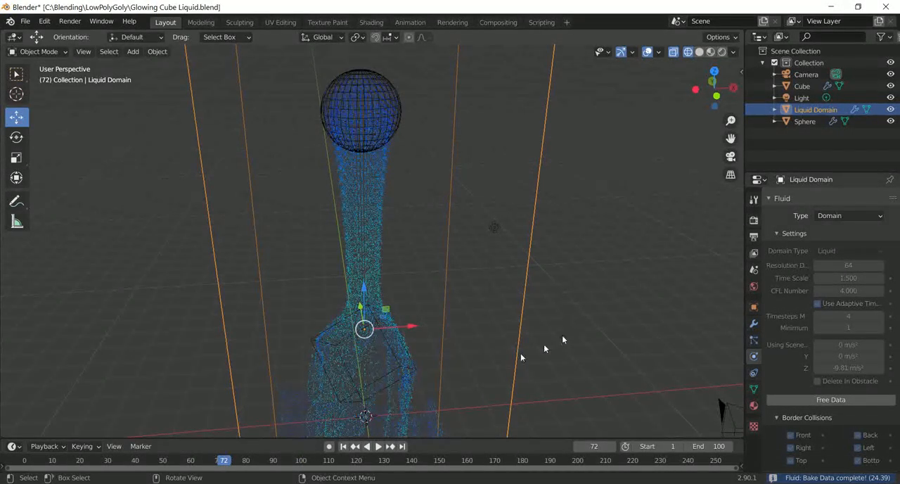
Step: Preview the higher-resolution liquid from the first frame, stop playback, and return to frame 0
key("space")
left_click(23, 461)
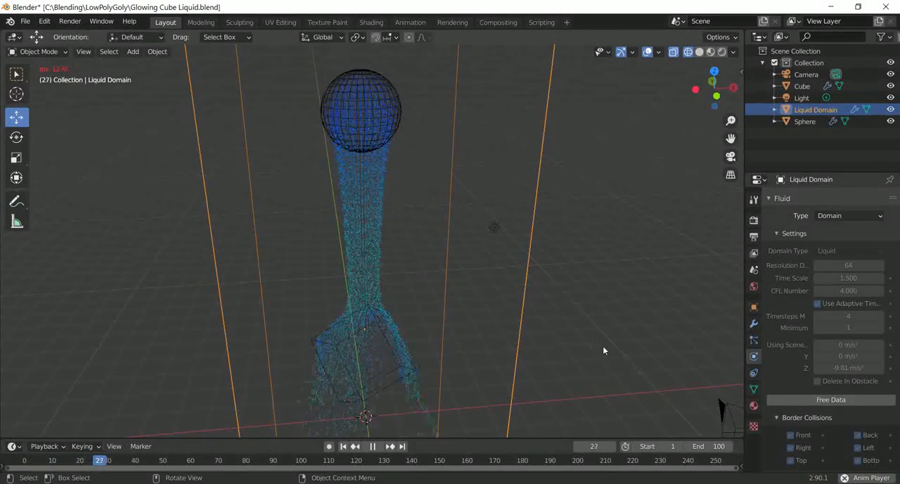
scroll(603, 346, "down", 5)
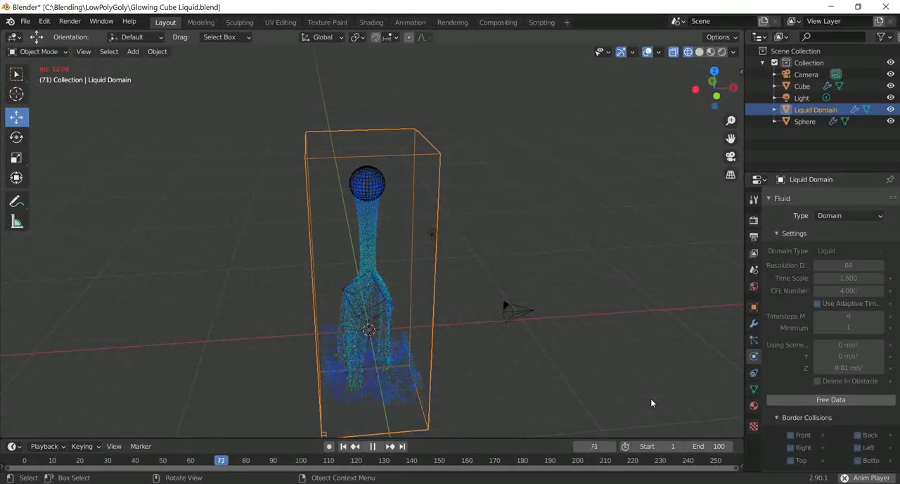
key("space")
left_click_drag(230, 465, 25, 464)
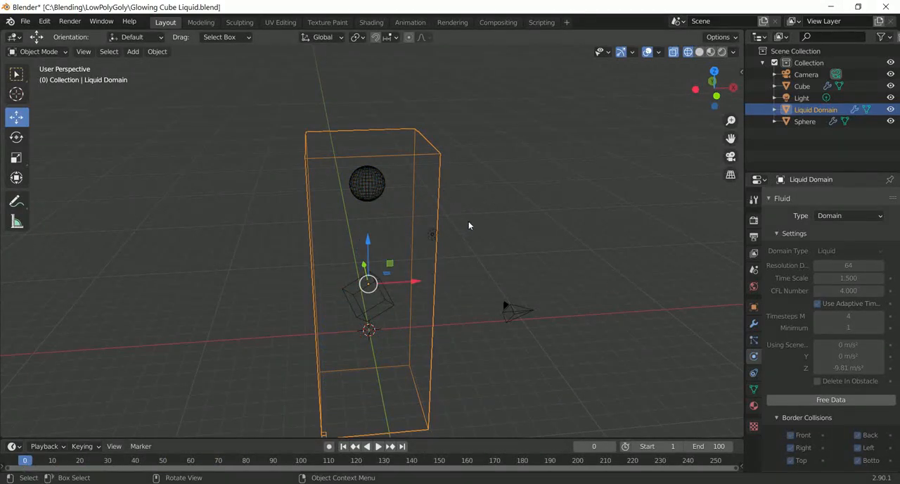
Step: Enable Mesh for the liquid domain and bake the mesh with its default settings
middle_click_drag(469, 221, 499, 209)
scroll(801, 315, "down", 5)
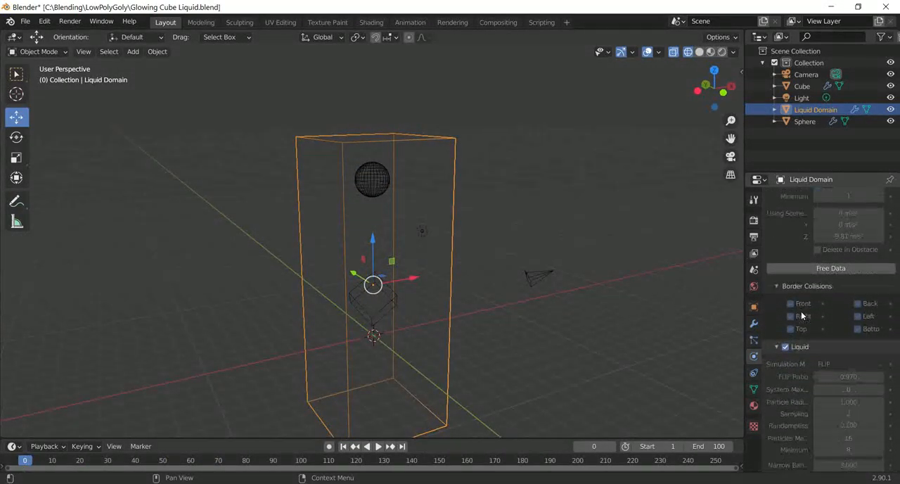
scroll(802, 315, "down", 7)
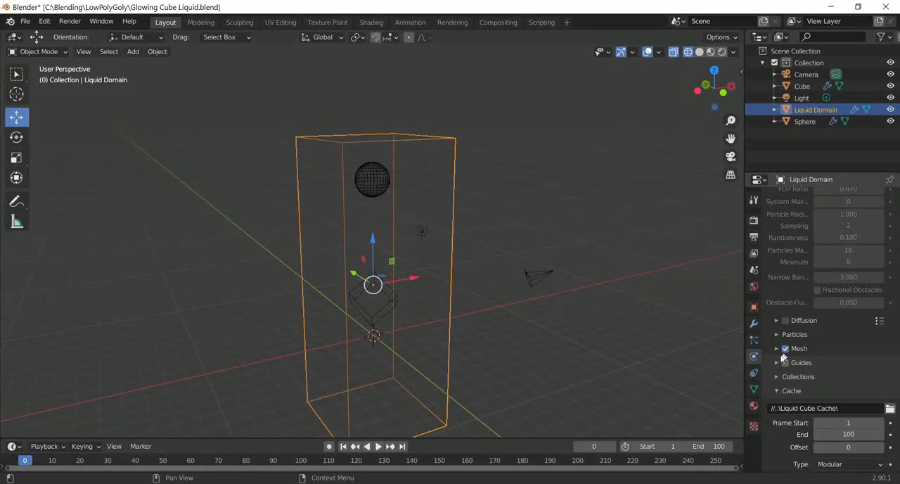
left_click(777, 348)
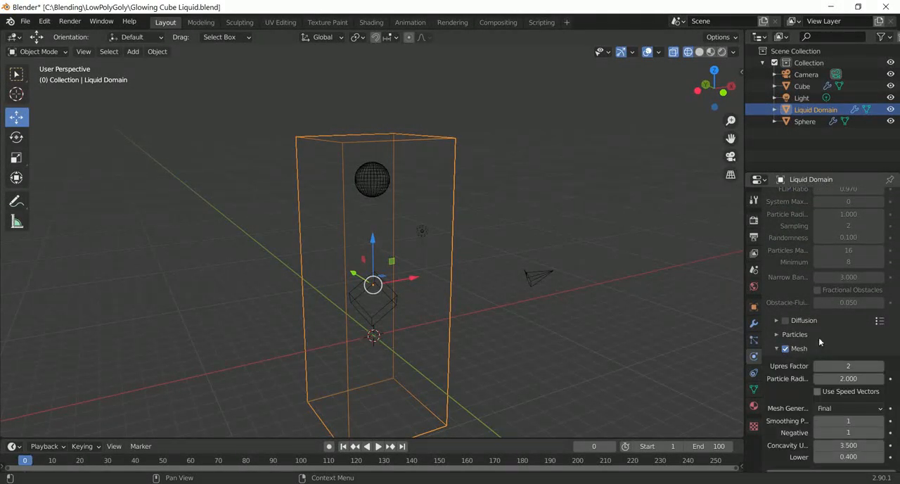
scroll(839, 341, "down", 2)
left_click(802, 419)
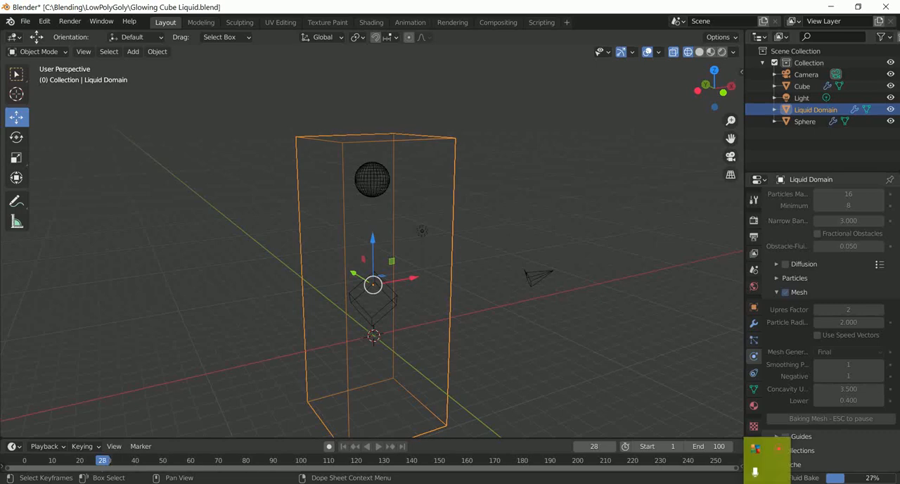
left_click(780, 455)
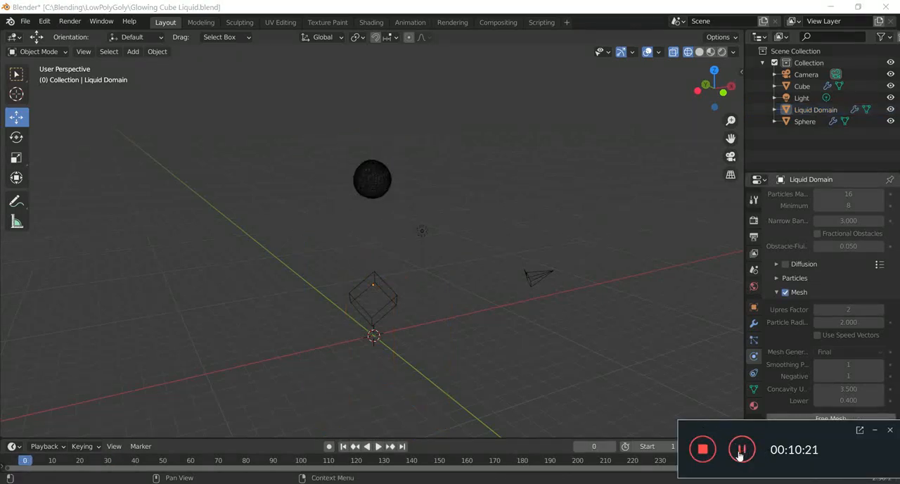
left_click(876, 430)
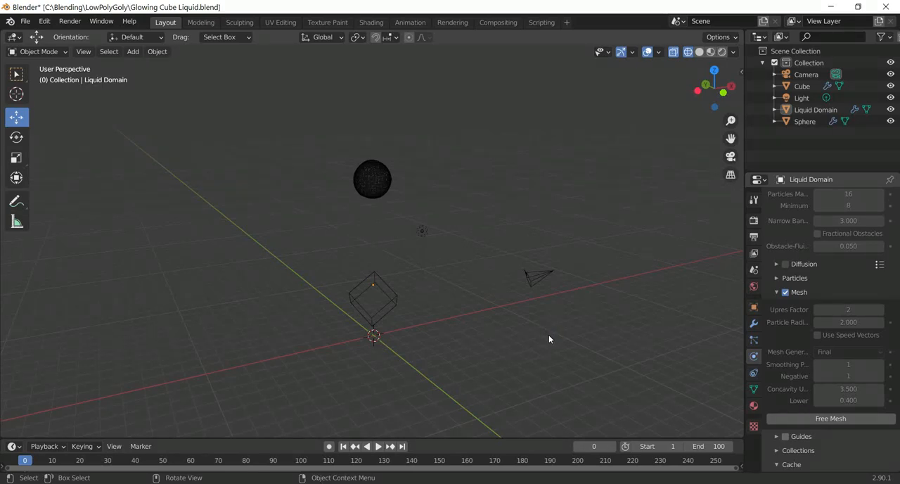
Step: Play the animation to preview the baked liquid mesh, pause it, and pick the mesh in the viewport
left_click(379, 447)
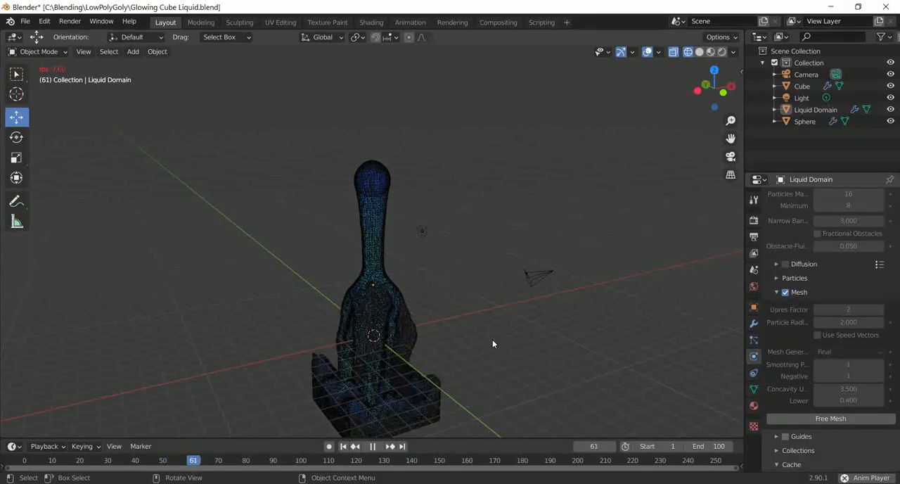
key("space")
left_click(412, 306)
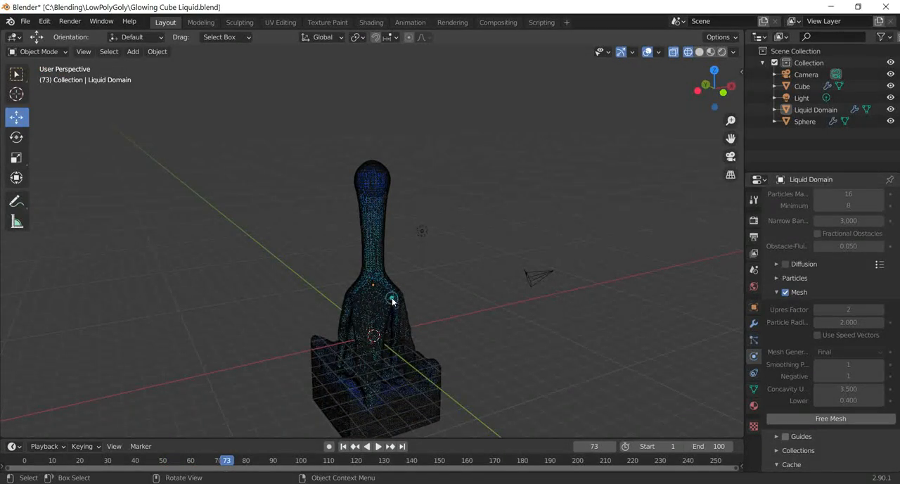
Step: Select the liquid mesh, play the animation while viewing it from several angles, and pause at frame 63
left_click(367, 203)
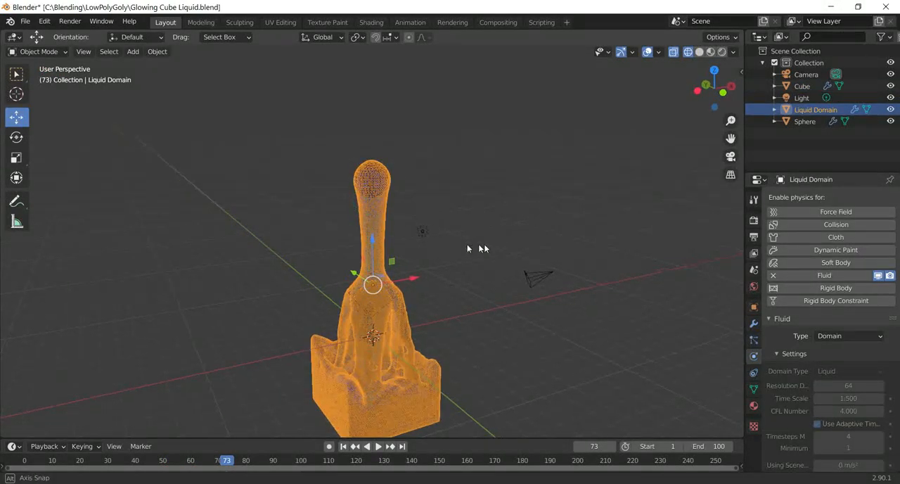
middle_click_drag(484, 244, 470, 305)
key("space")
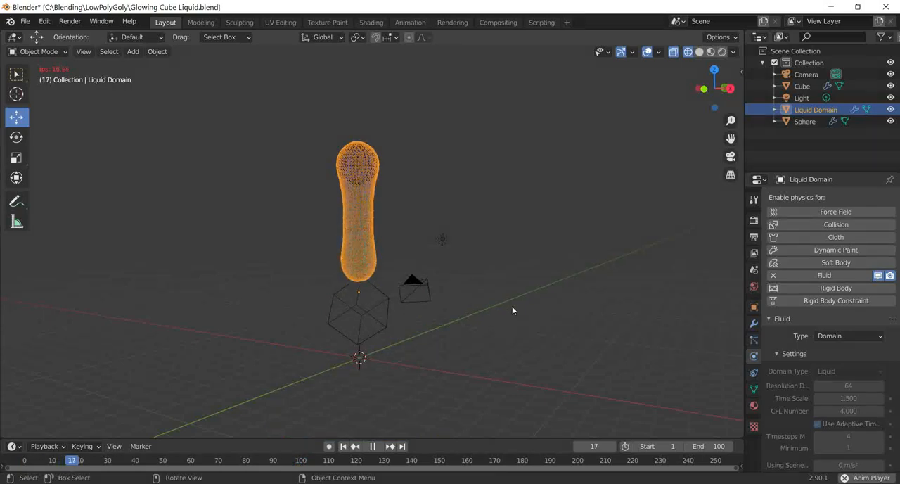
scroll(512, 306, "down", 1)
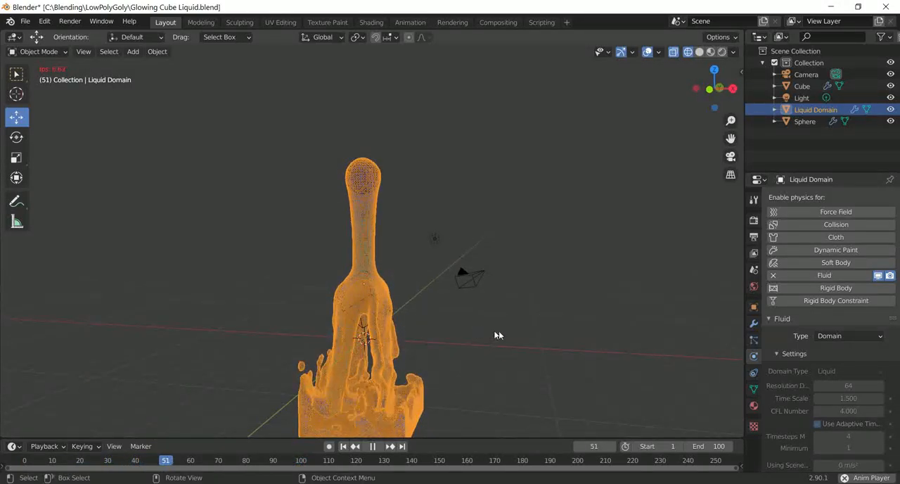
middle_click_drag(498, 330, 454, 363)
key("space")
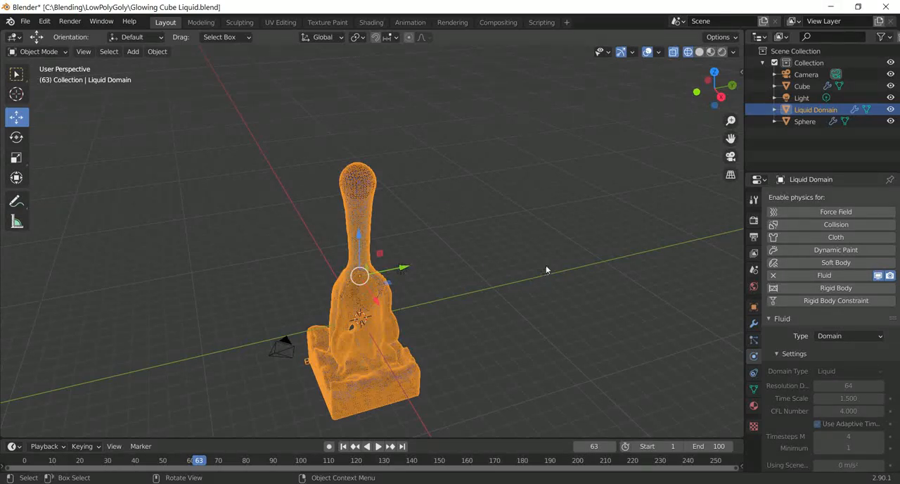
Step: Switch the viewport to solid shading and move the timeline to frame 43
left_click(701, 53)
left_click(701, 53)
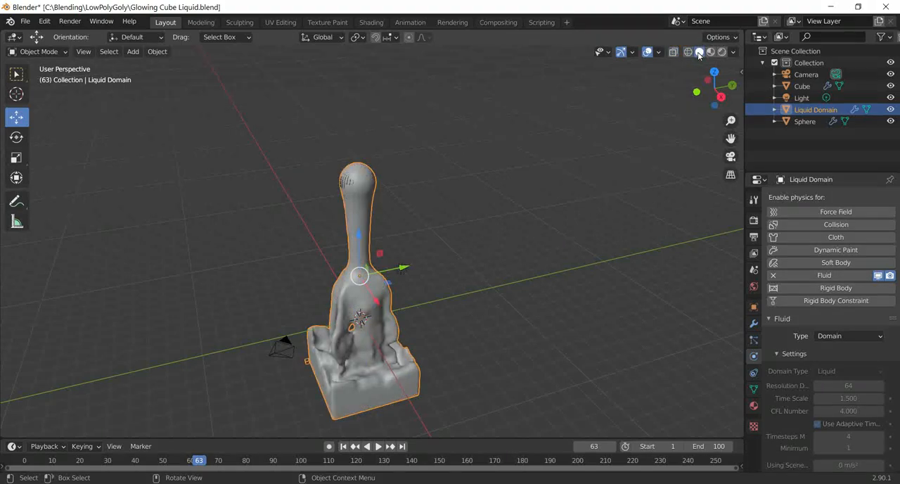
middle_click_drag(473, 185, 534, 233)
scroll(458, 342, "up", 3)
left_click_drag(198, 462, 144, 462)
Step: Apply Shade Smooth to the liquid domain mesh and inspect its surface up close
right_click(422, 260)
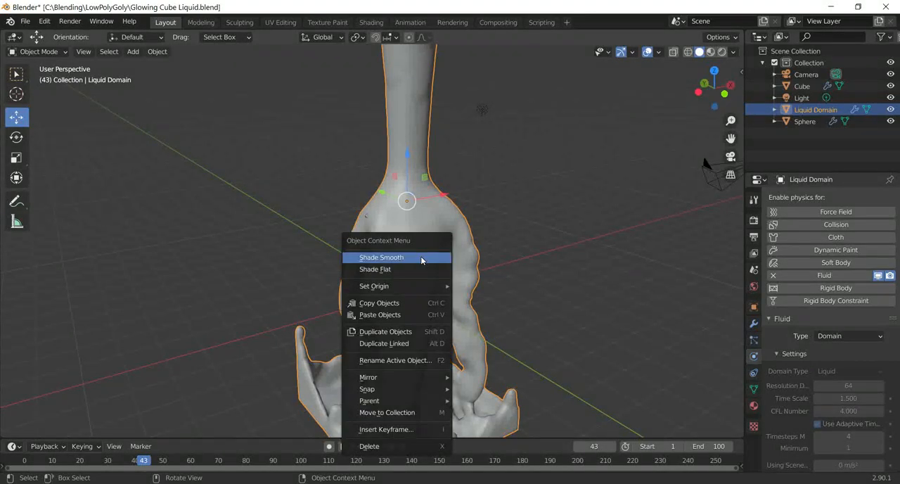
mouse_move(415, 401)
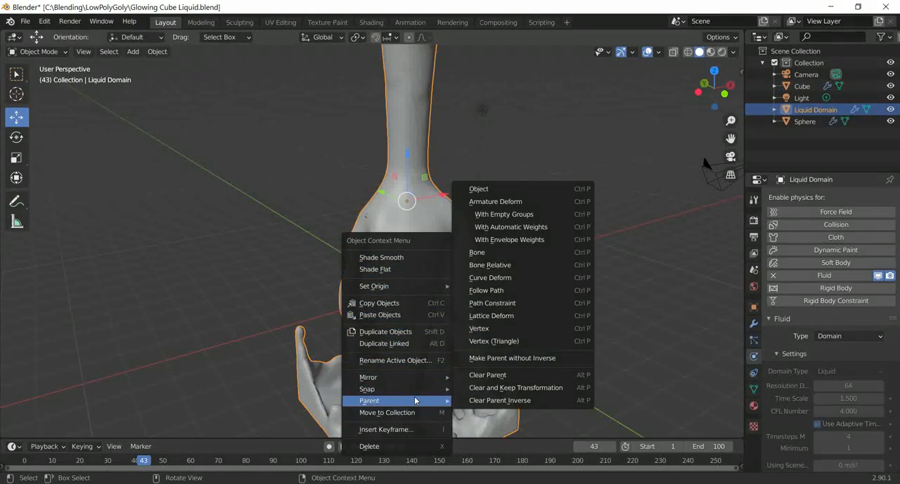
left_click(413, 258)
middle_click_drag(562, 261, 494, 263)
scroll(495, 263, "up", 3)
scroll(492, 262, "down", 5)
scroll(492, 246, "down", 3)
Step: Delete the inflow sphere at the start of the liquid stream
middle_click_drag(501, 213, 393, 151)
left_click(393, 151)
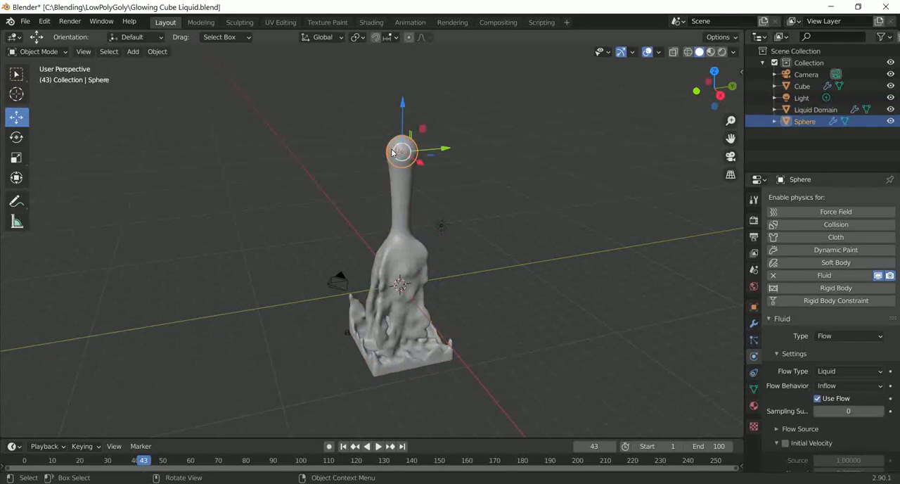
key("Delete")
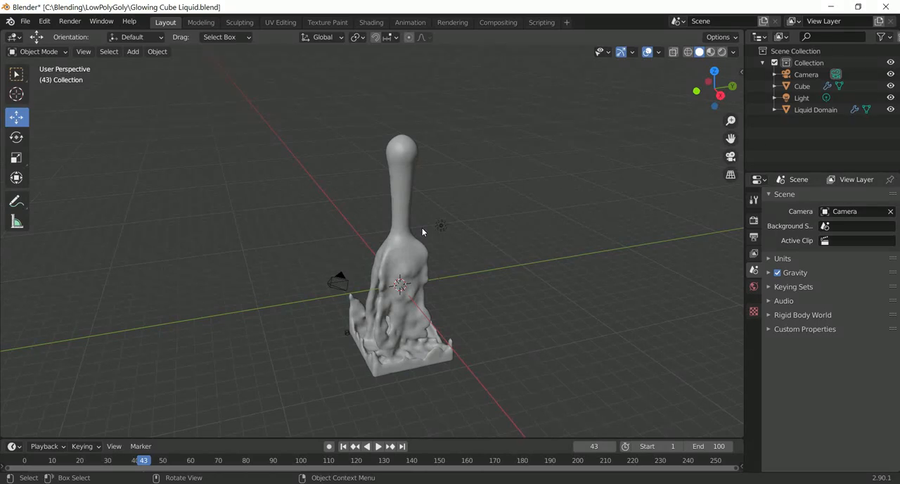
Step: Show the viewport in rendered shading and set the render engine to Cycles
mouse_move(581, 210)
middle_mouse_down()
mouse_move(541, 163)
mouse_move(518, 159)
middle_mouse_up()
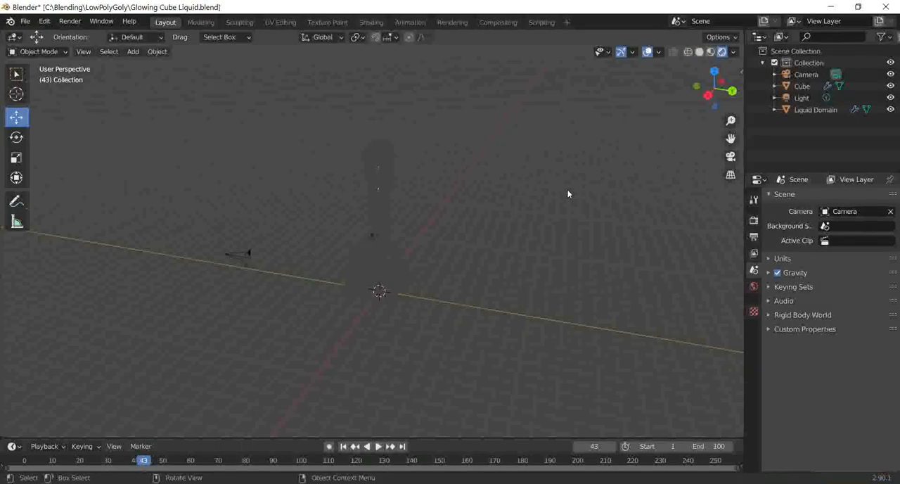
middle_click_drag(607, 181, 553, 182)
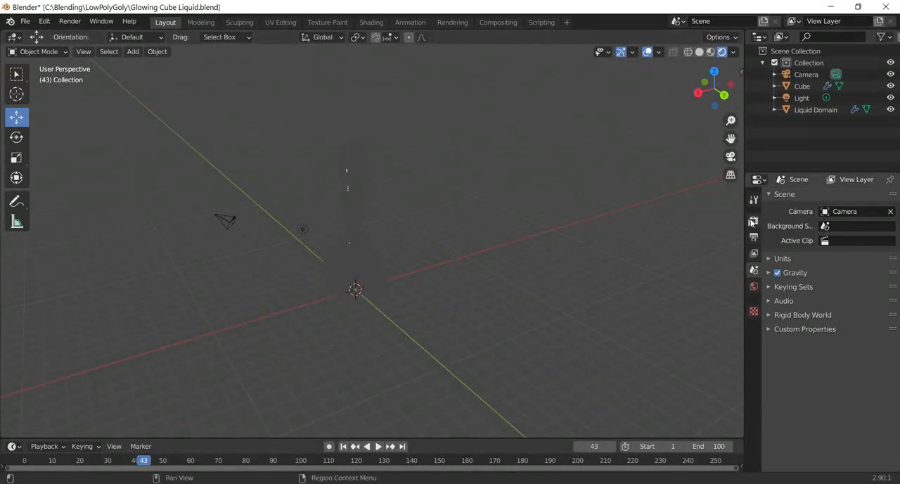
left_click(754, 221)
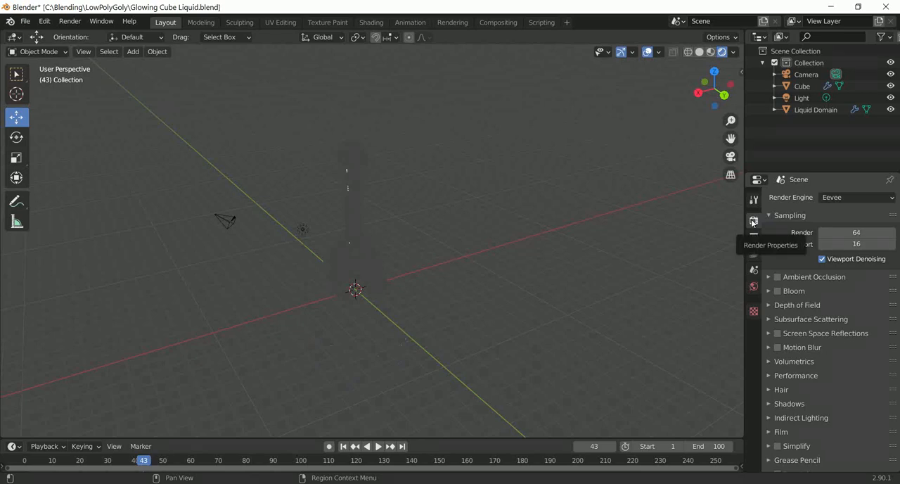
left_click(847, 197)
left_click(843, 236)
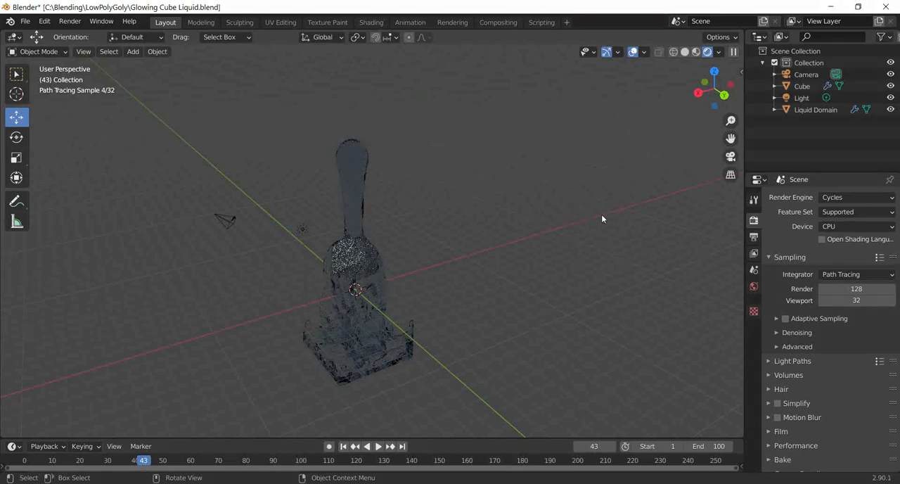
Step: Select the liquid domain, split the viewport horizontally, and turn the new area into a Shader Editor
mouse_move(571, 216)
middle_mouse_down()
mouse_move(517, 217)
mouse_move(595, 219)
mouse_move(413, 214)
mouse_move(448, 214)
mouse_move(424, 214)
middle_mouse_up()
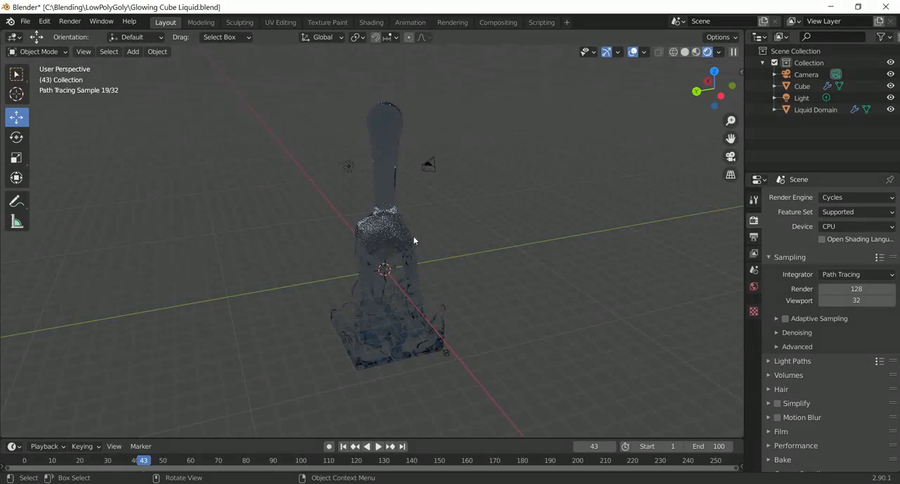
mouse_move(415, 240)
middle_mouse_down()
mouse_move(505, 239)
mouse_move(494, 236)
mouse_move(508, 226)
mouse_move(464, 226)
mouse_move(491, 220)
mouse_move(497, 229)
mouse_move(455, 232)
mouse_move(471, 234)
middle_mouse_up()
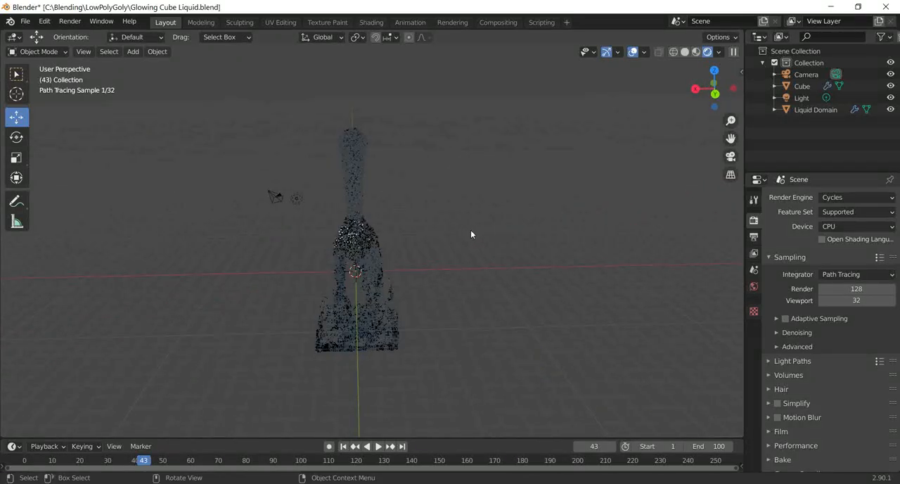
left_click(358, 144)
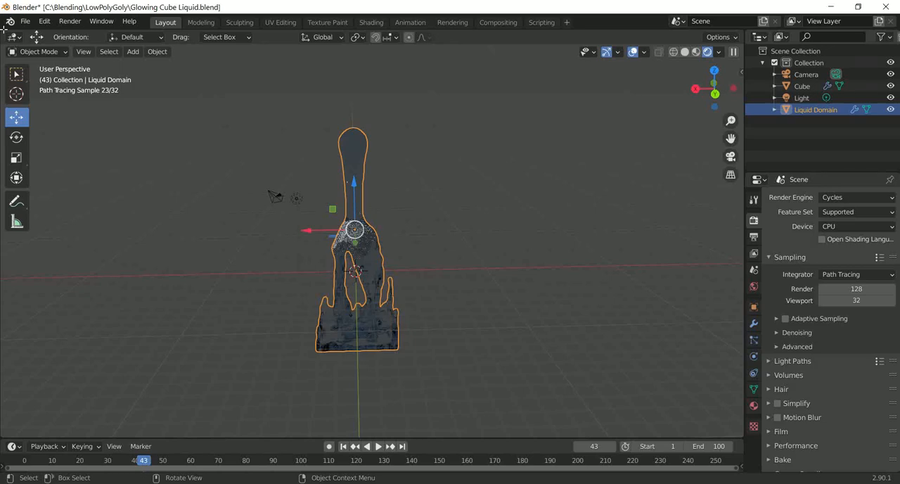
left_click_drag(4, 31, 4, 161)
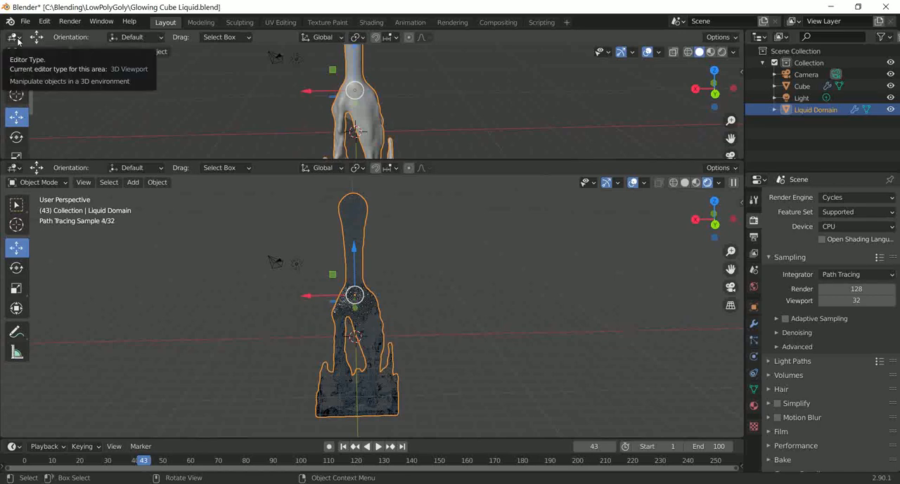
left_click(16, 37)
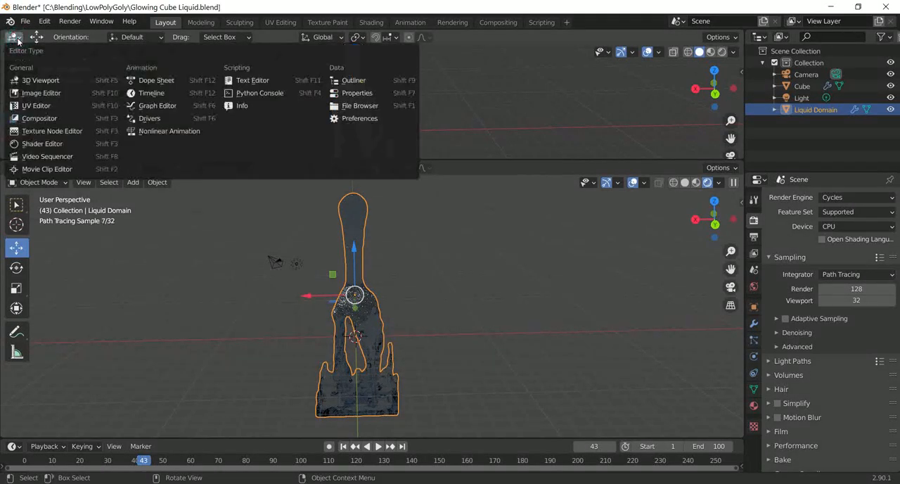
left_click(42, 144)
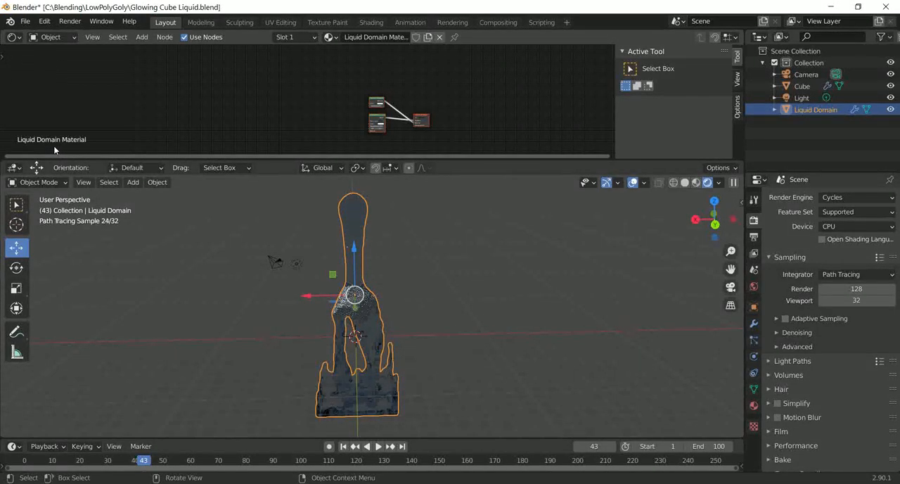
Step: Enlarge the Shader Editor slightly and delete the Volume Absorption and Glass BSDF nodes from the Liquid Domain Material
scroll(380, 104, "up", 2)
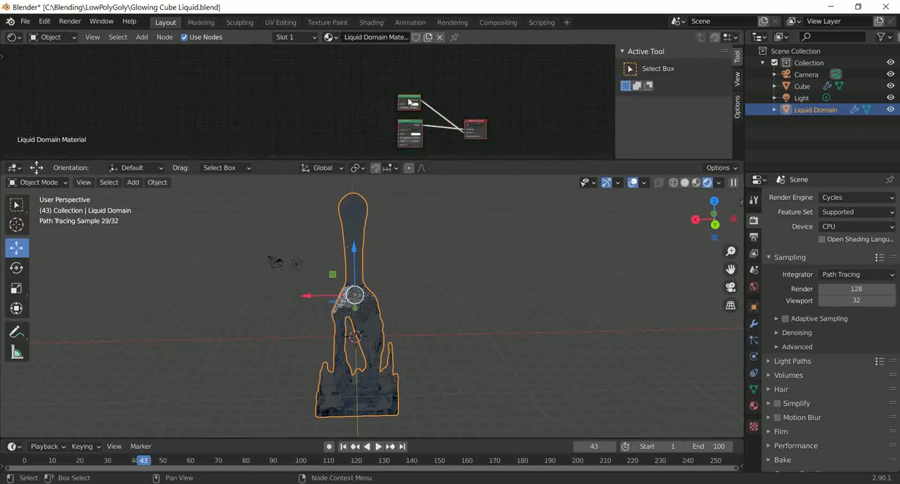
middle_click_drag(409, 99, 414, 75)
scroll(360, 83, "up", 3)
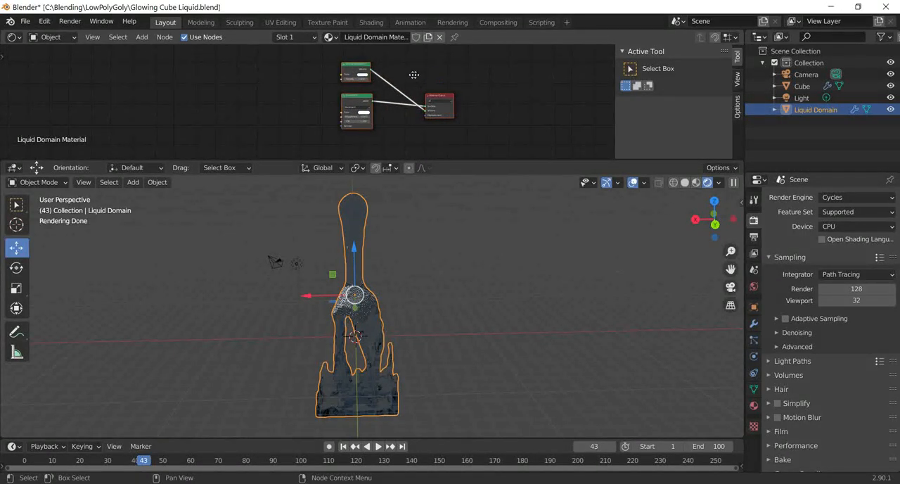
scroll(398, 83, "up", 3)
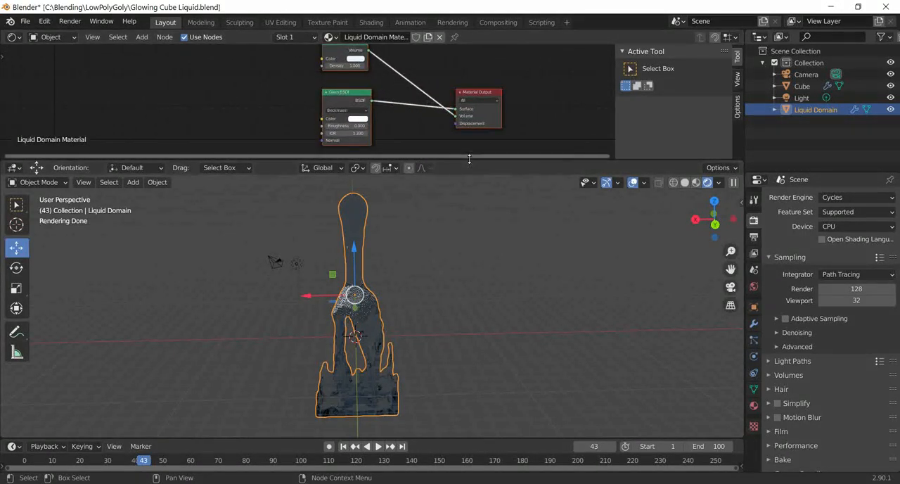
left_click_drag(469, 159, 469, 178)
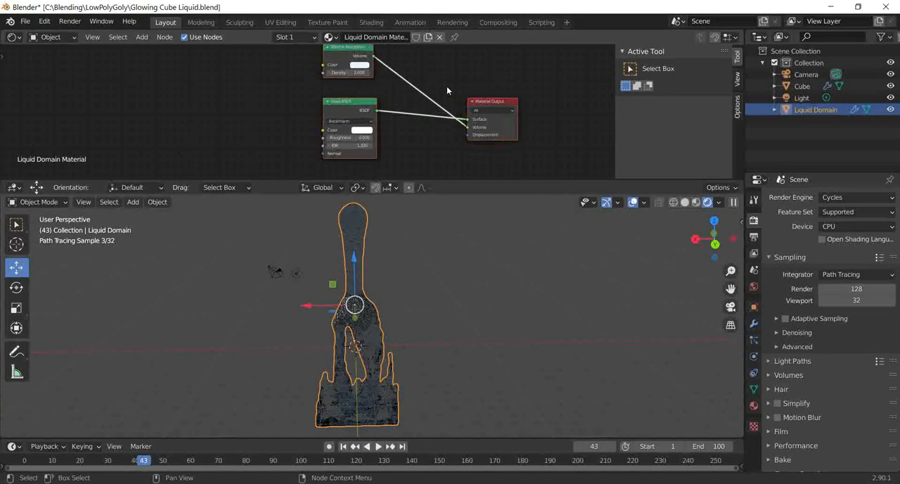
scroll(447, 90, "down", 1)
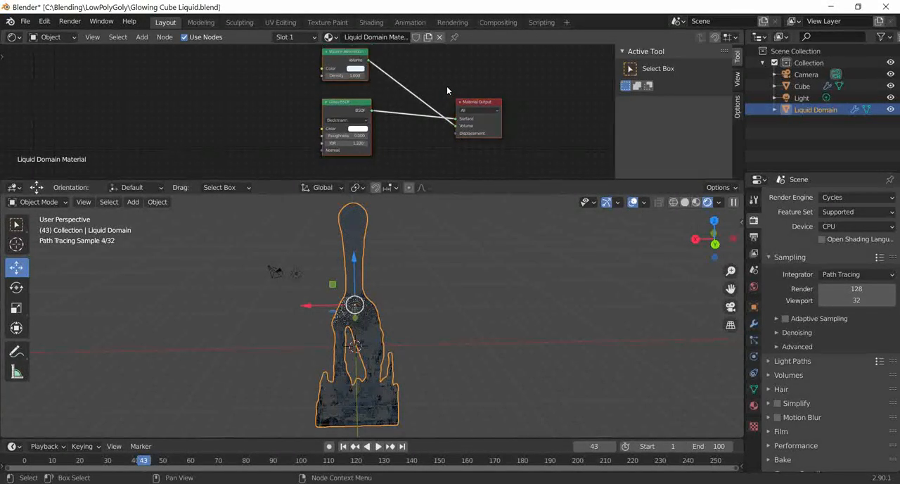
left_click(353, 53)
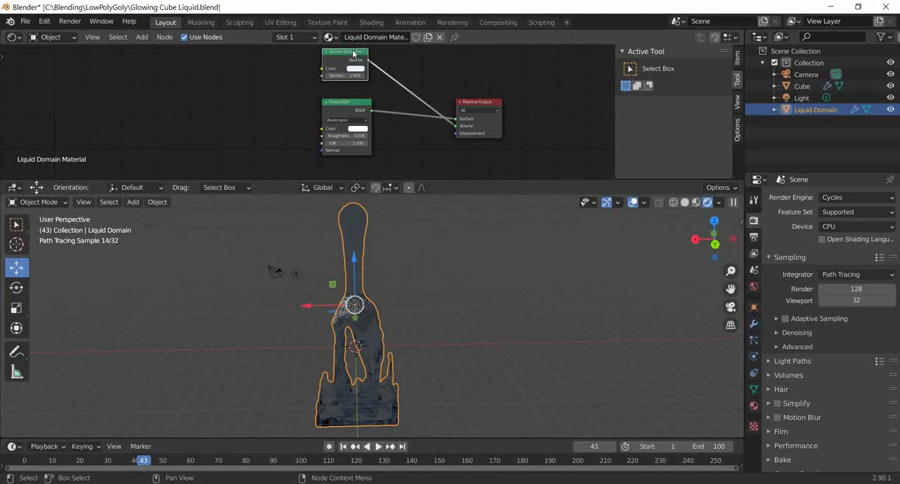
key("x")
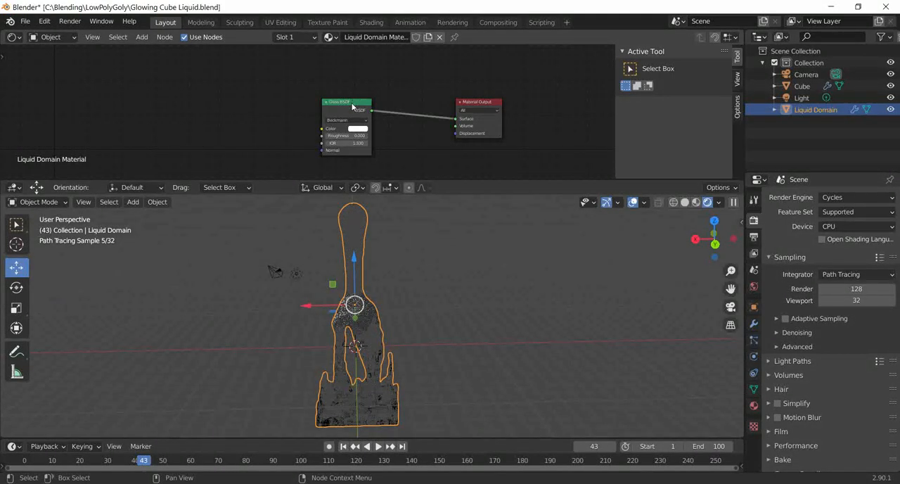
left_click_drag(352, 106, 319, 105)
key("x")
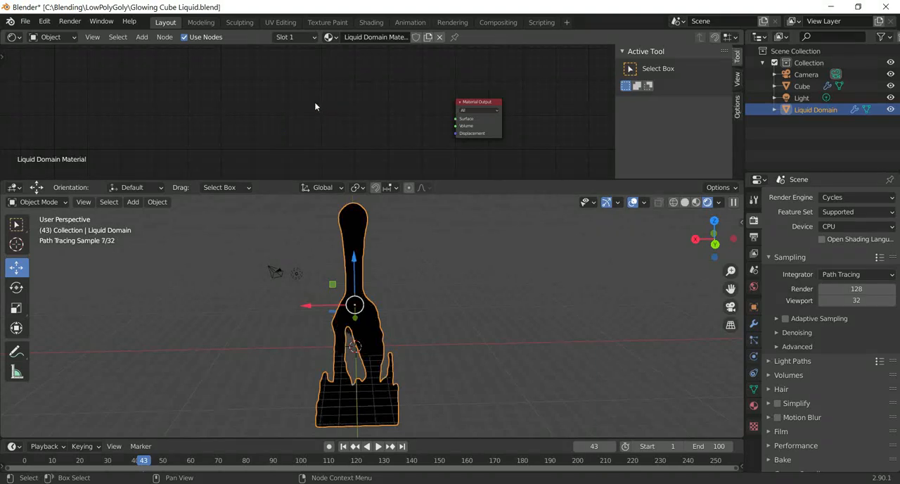
Step: Add an Emission shader to the Liquid Domain Material and connect it to the Material Output's Surface input
key("shift+a")
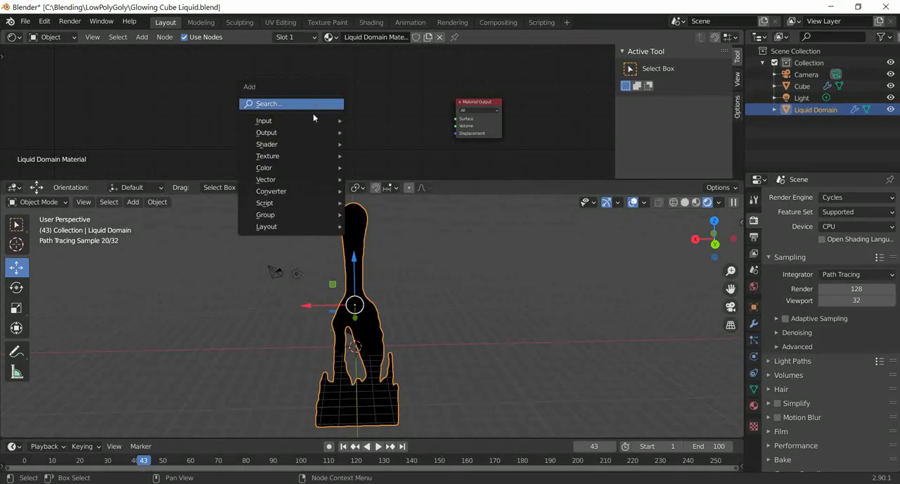
mouse_move(310, 144)
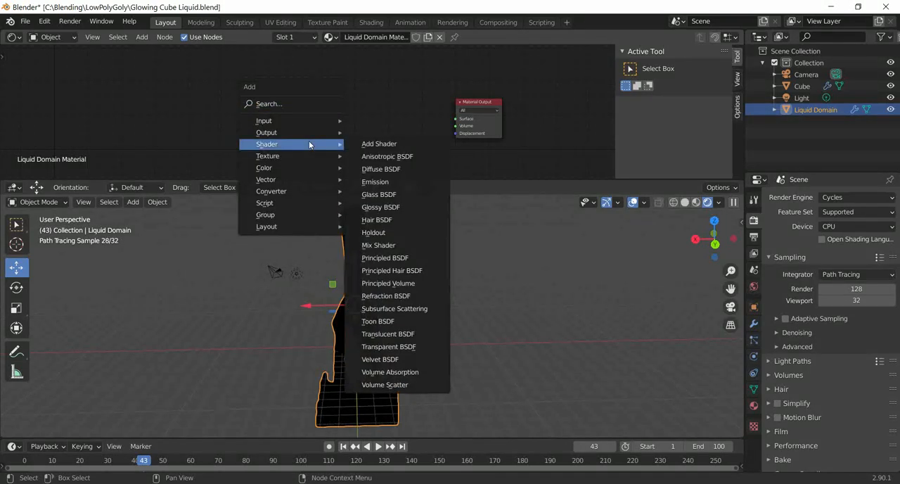
left_click(375, 181)
left_click(335, 90)
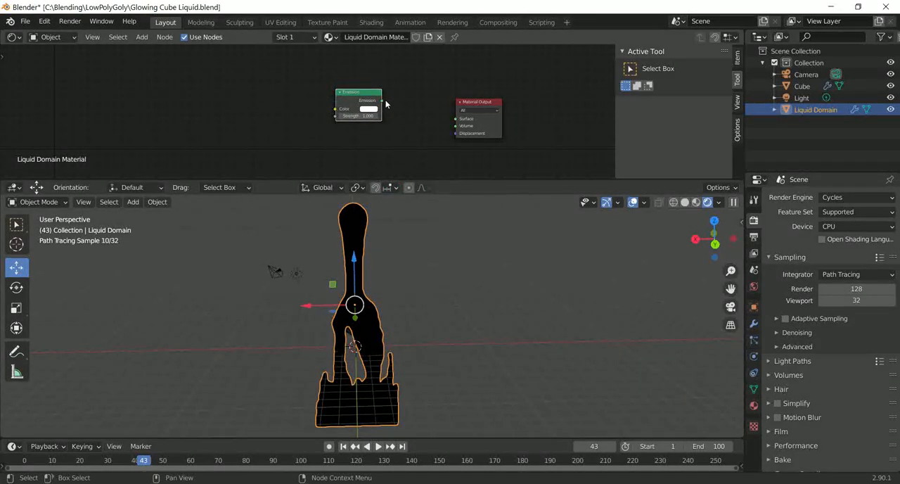
left_click_drag(383, 103, 456, 118)
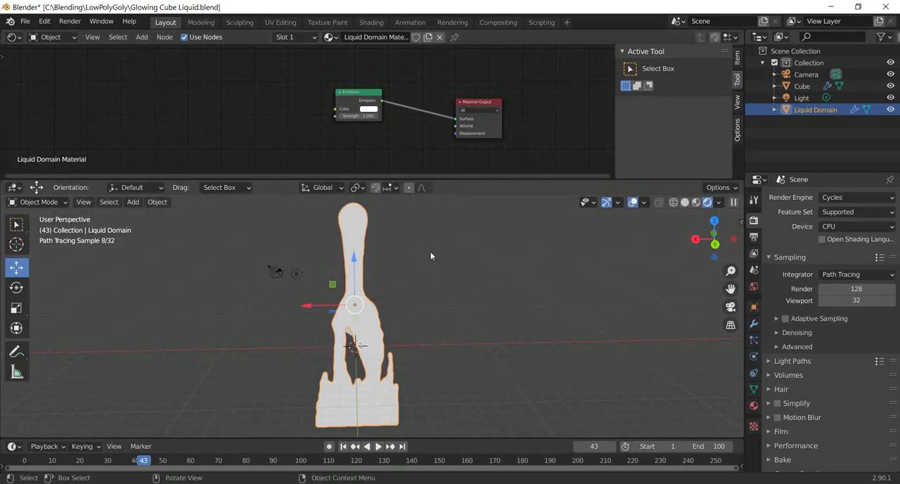
middle_click_drag(402, 263, 456, 276)
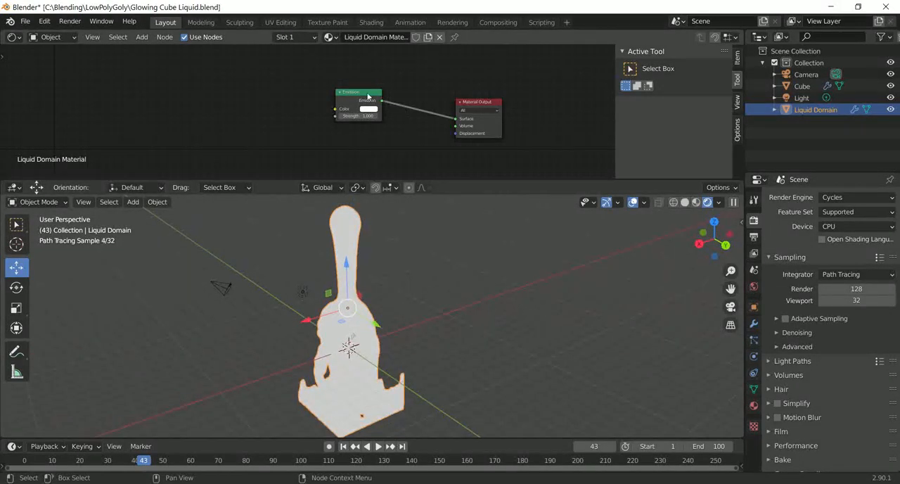
Step: Move the Emission node away from the Material Output and set its color to light cyan
left_click_drag(367, 96, 333, 77)
left_click(336, 91)
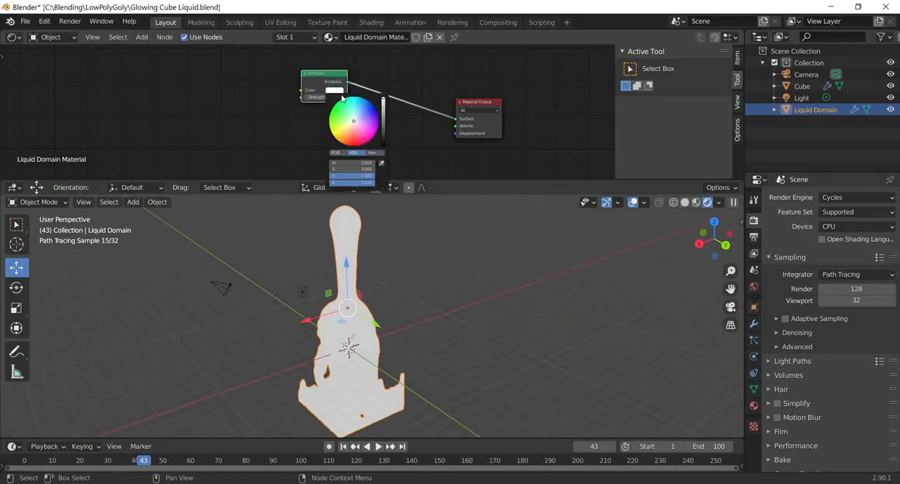
mouse_move(354, 123)
left_mouse_down()
mouse_move(356, 97)
mouse_move(354, 104)
left_mouse_up()
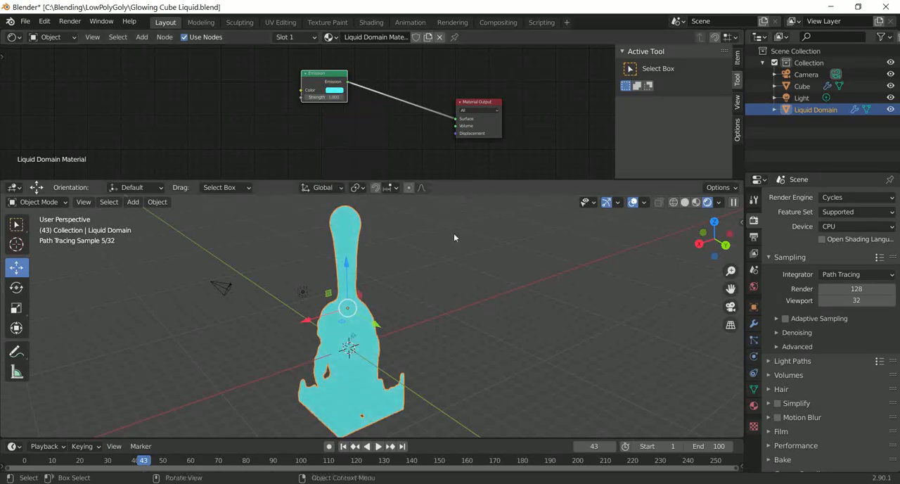
mouse_move(459, 278)
middle_mouse_down()
mouse_move(385, 235)
mouse_move(437, 283)
mouse_move(452, 282)
mouse_move(445, 248)
middle_mouse_up()
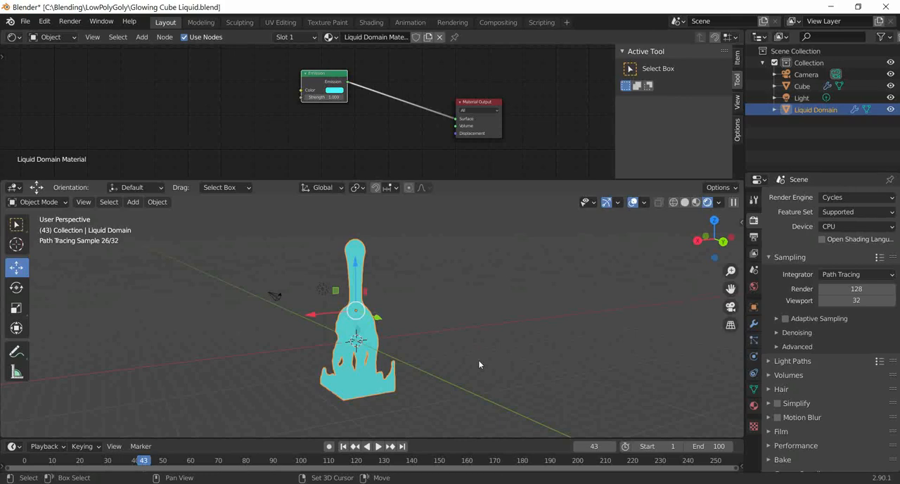
Step: Add a mesh plane at the scene origin and scale it up to about 15 times its size as a floor
left_click(495, 337)
key("shift+a")
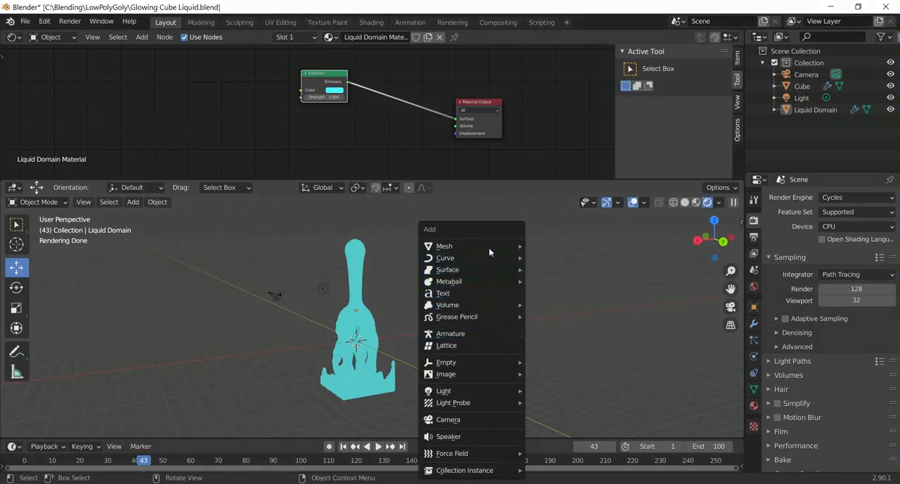
mouse_move(489, 247)
left_click(549, 246)
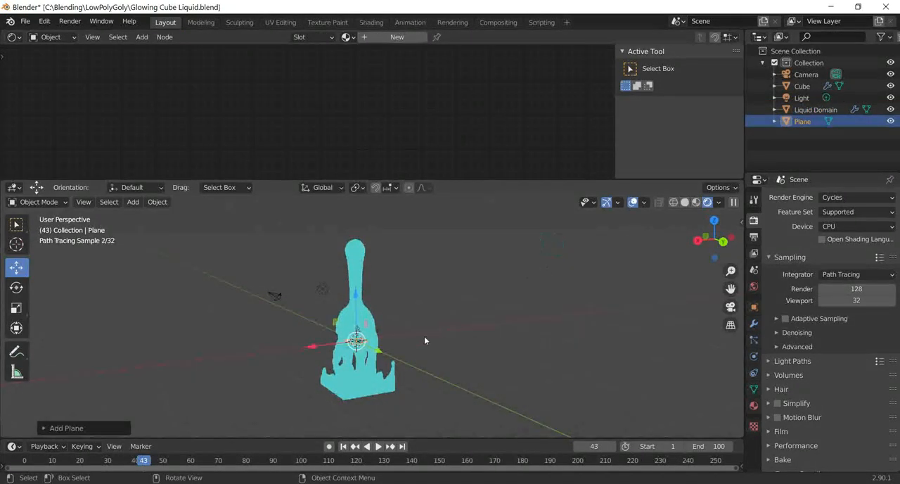
key("s")
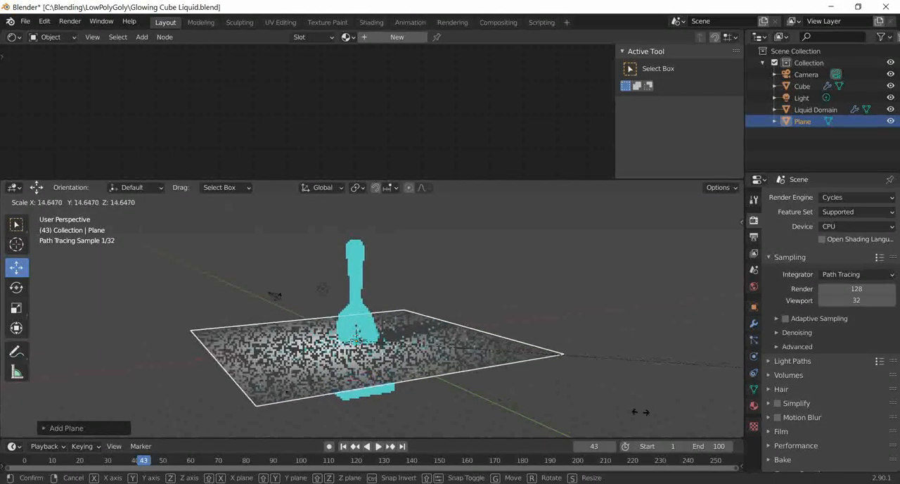
left_click(566, 345)
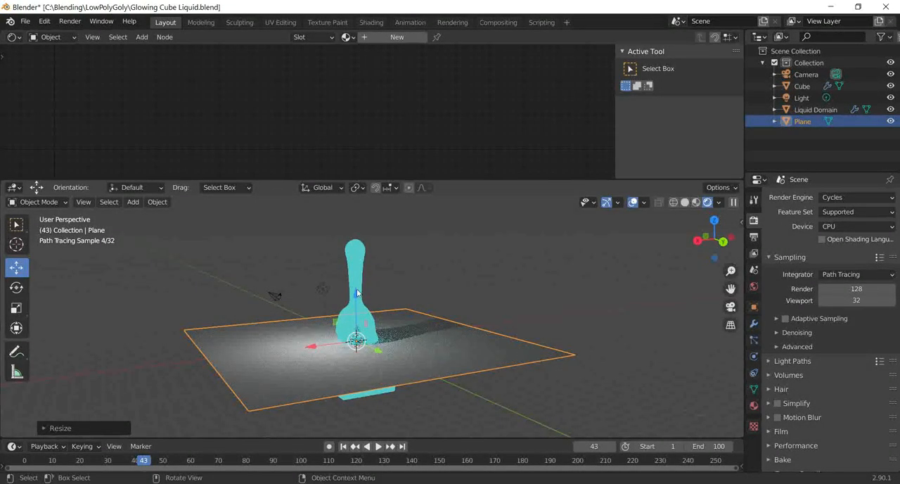
Step: Lower the plane along Z by about 5.5 m so it sits at the base of the liquid
key("g")
key("z")
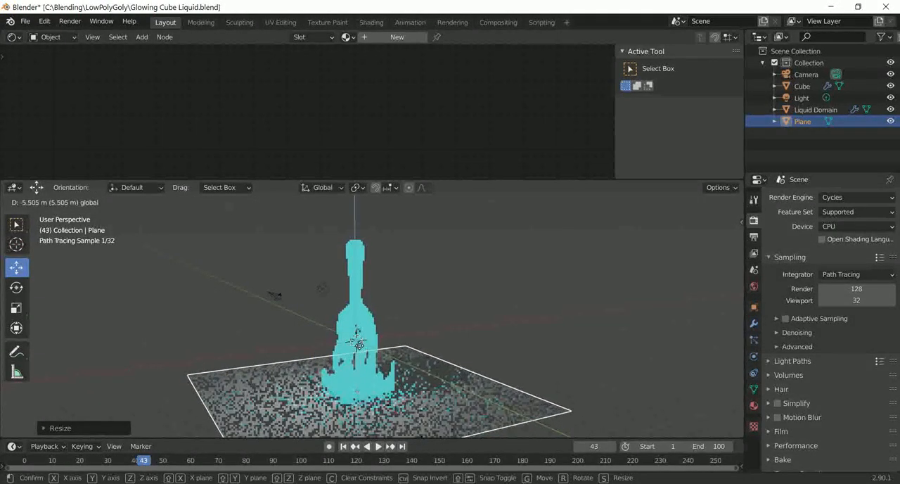
left_click(478, 330)
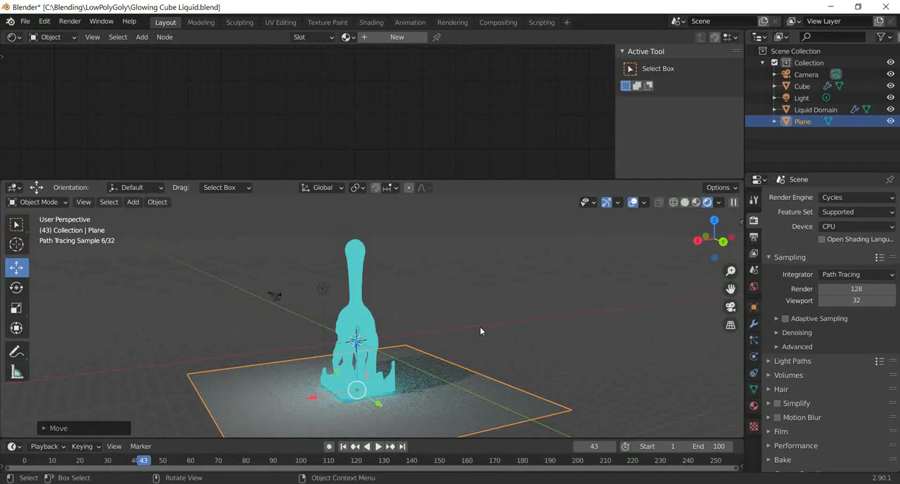
Step: Delete the scene's Light object so only the emissive liquid lights the floor
left_click(331, 307)
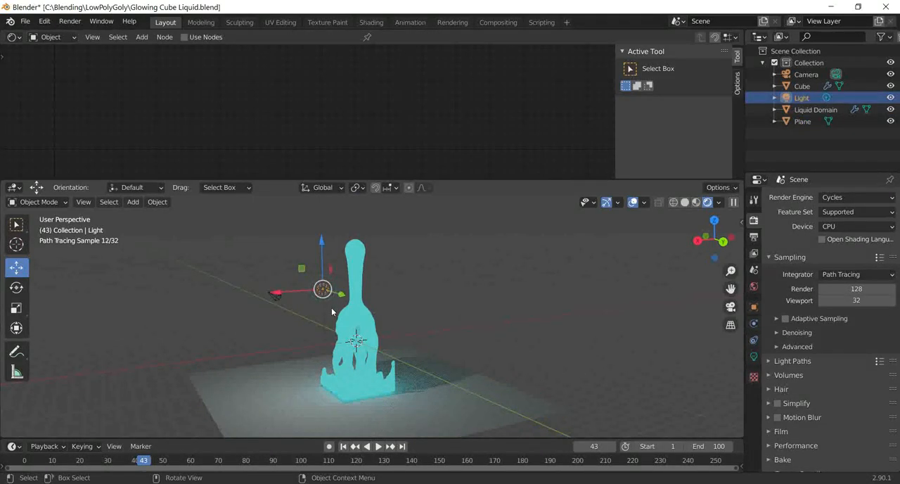
key("Delete")
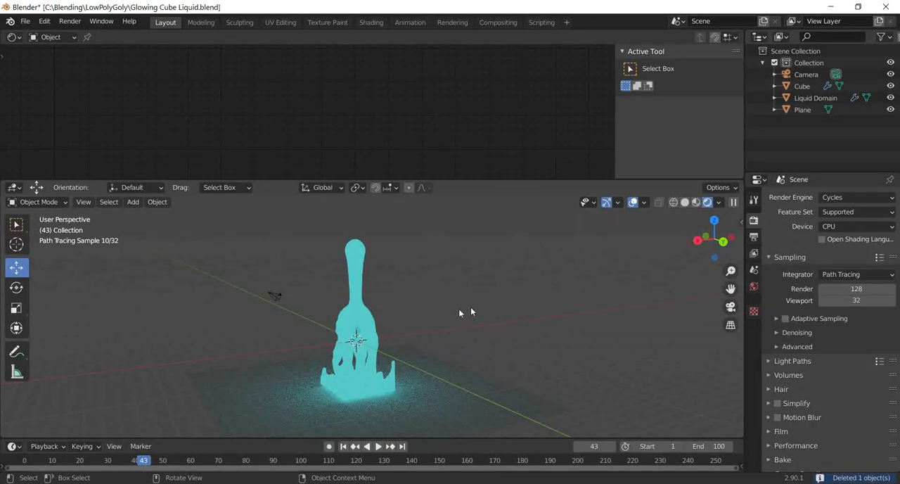
middle_click_drag(469, 309, 407, 302)
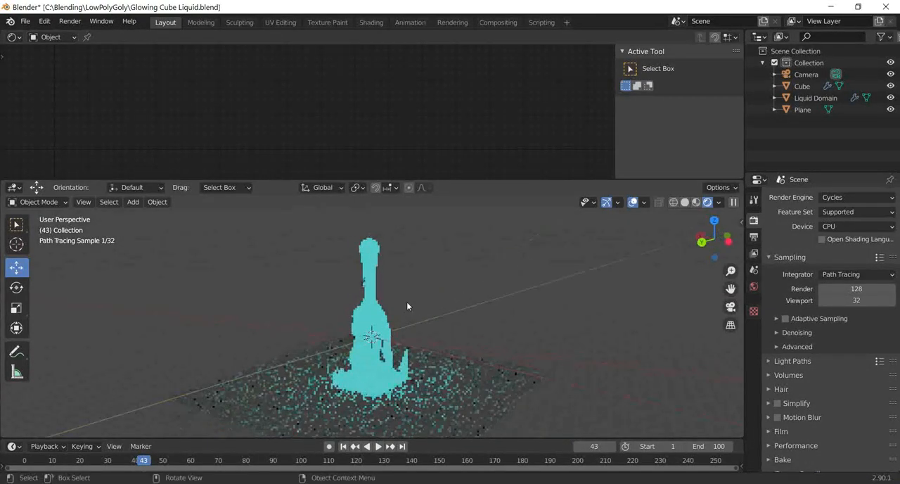
Step: Insert an Add Shader node between the Emission and Material Output nodes of the Liquid Domain Material, moving Emission aside for room
left_click(373, 254)
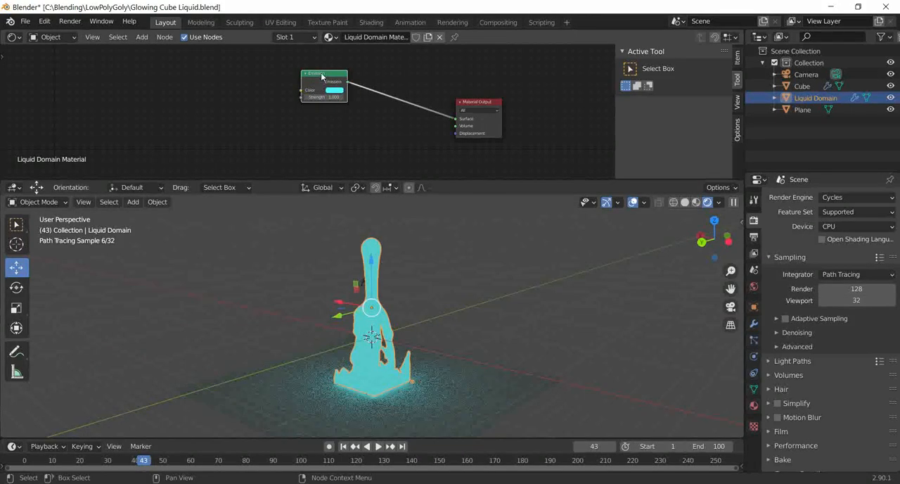
left_click_drag(323, 79, 273, 70)
key("shift+a")
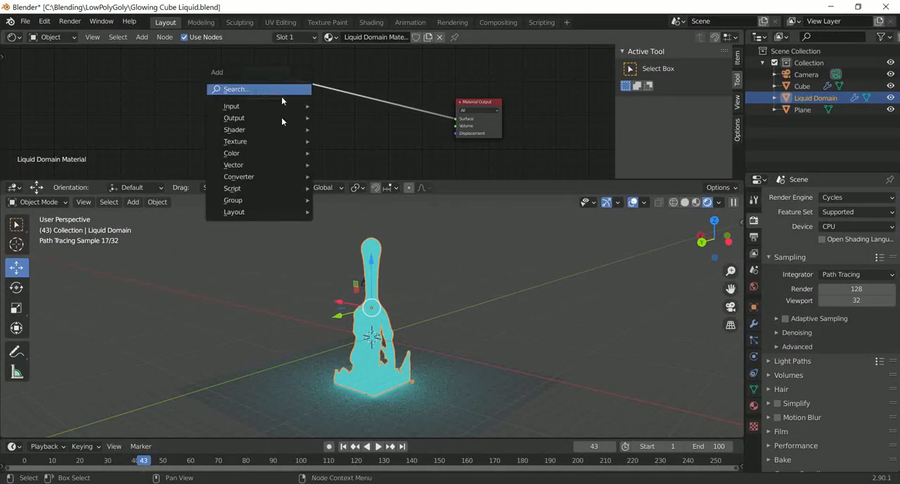
mouse_move(285, 131)
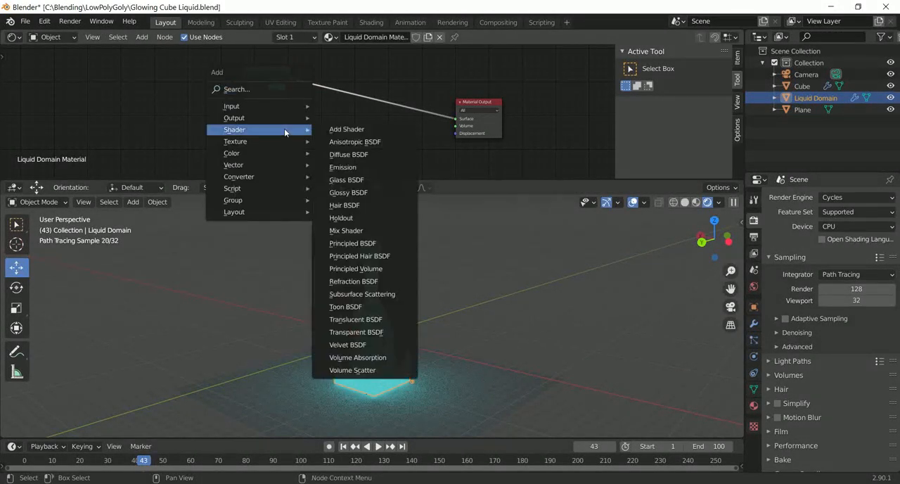
left_click(347, 129)
left_click(349, 86)
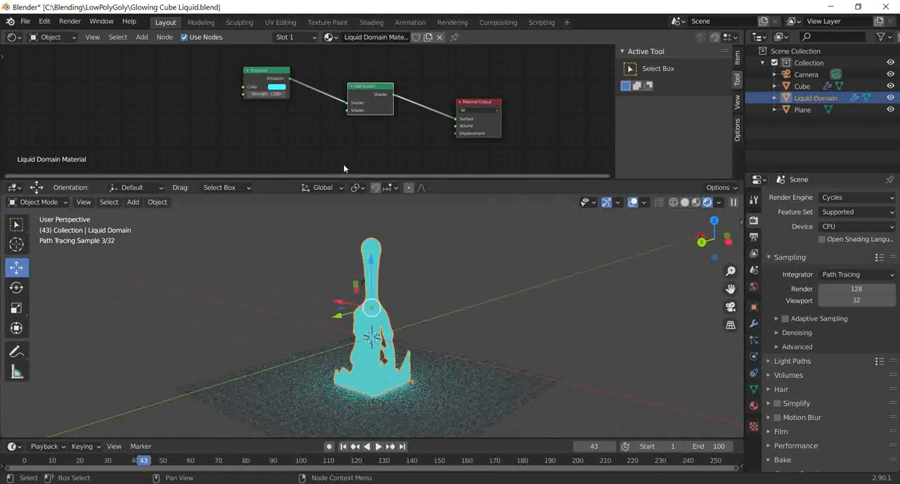
Step: Add a Glass BSDF node to the liquid material and connect it to the Add Shader's second Shader input
key("shift+a")
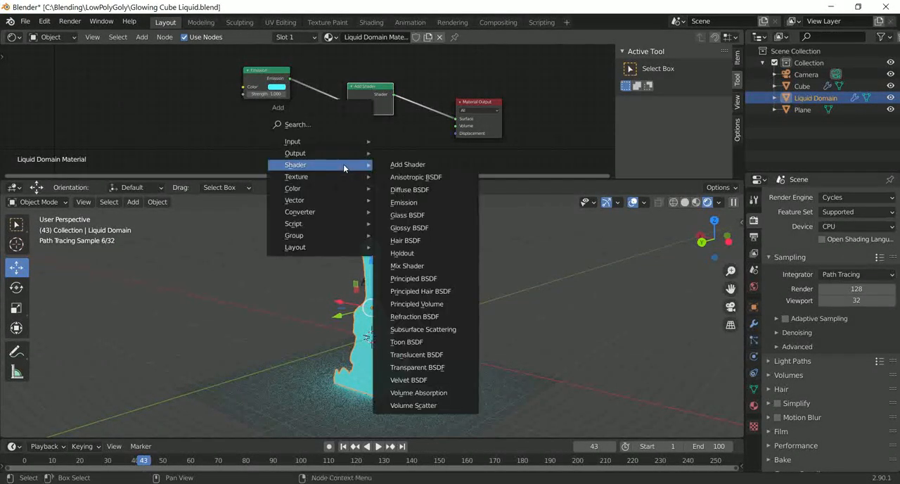
left_click(417, 215)
left_click(310, 120)
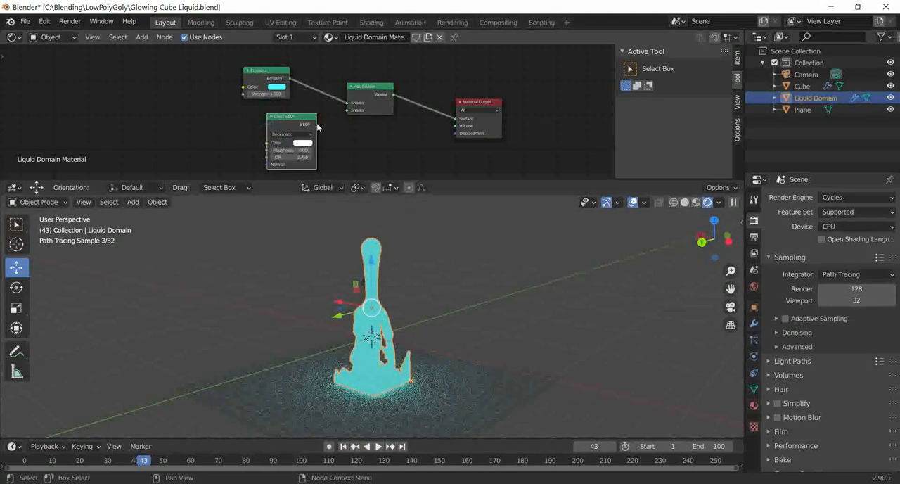
left_click_drag(315, 124, 347, 111)
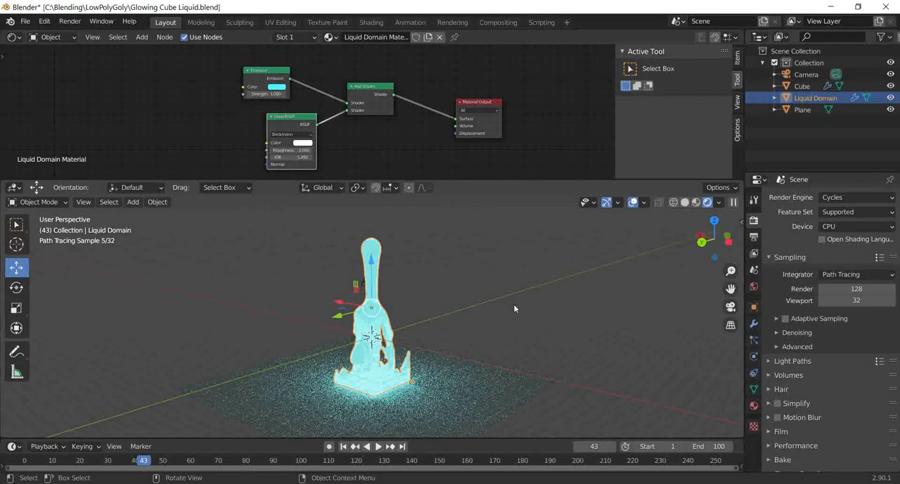
Step: Darken the World background color to black
middle_click_drag(514, 309, 473, 341)
scroll(467, 339, "up", 4)
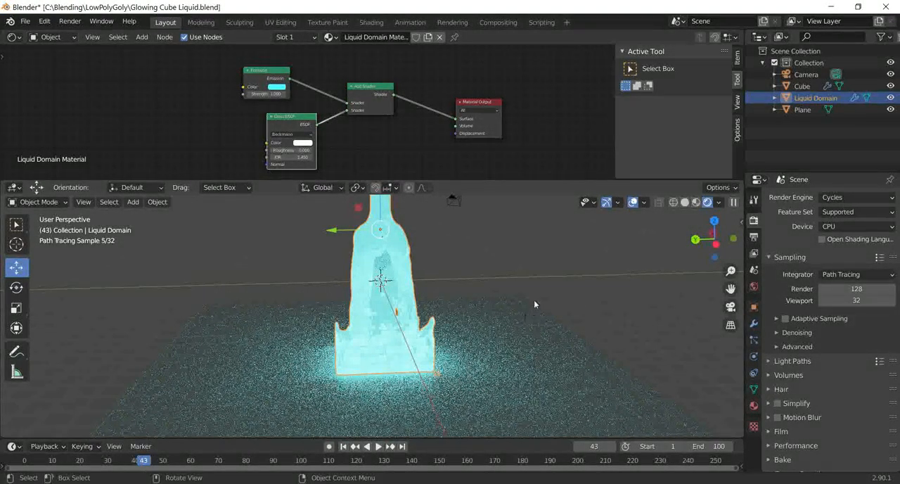
mouse_move(529, 287)
middle_mouse_down()
mouse_move(500, 291)
mouse_move(535, 289)
middle_mouse_up()
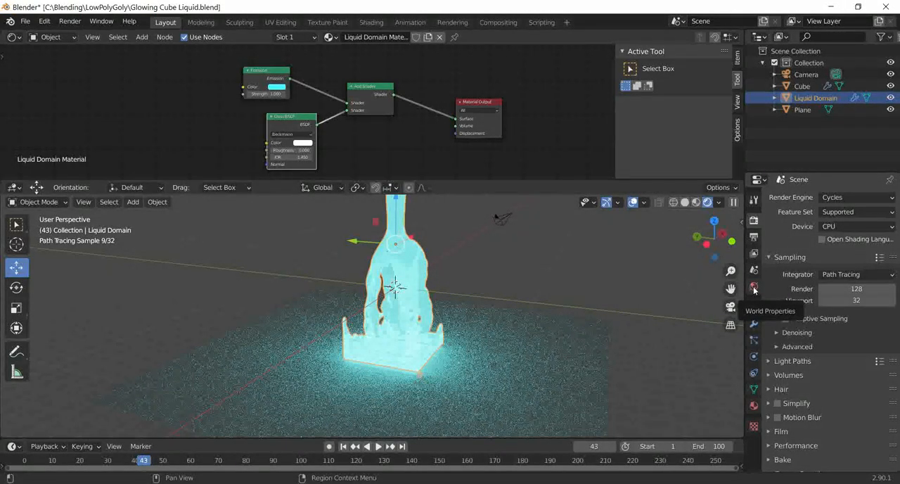
left_click(754, 289)
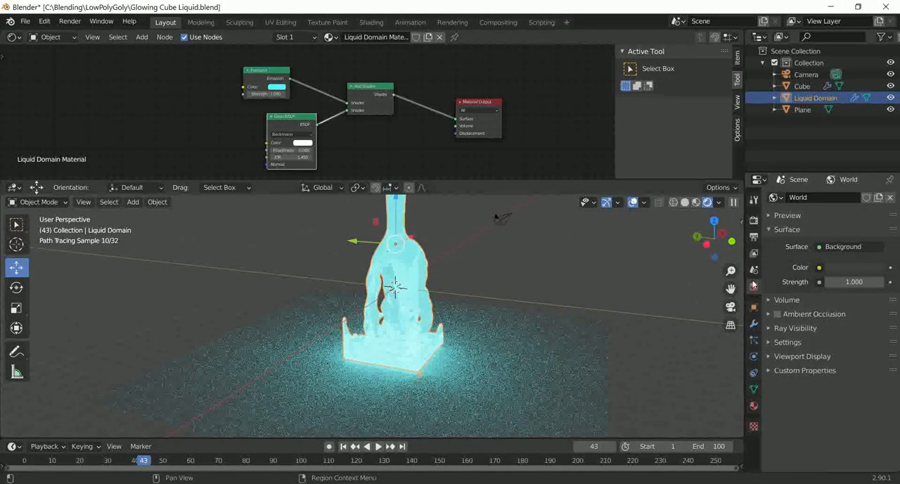
left_click(856, 267)
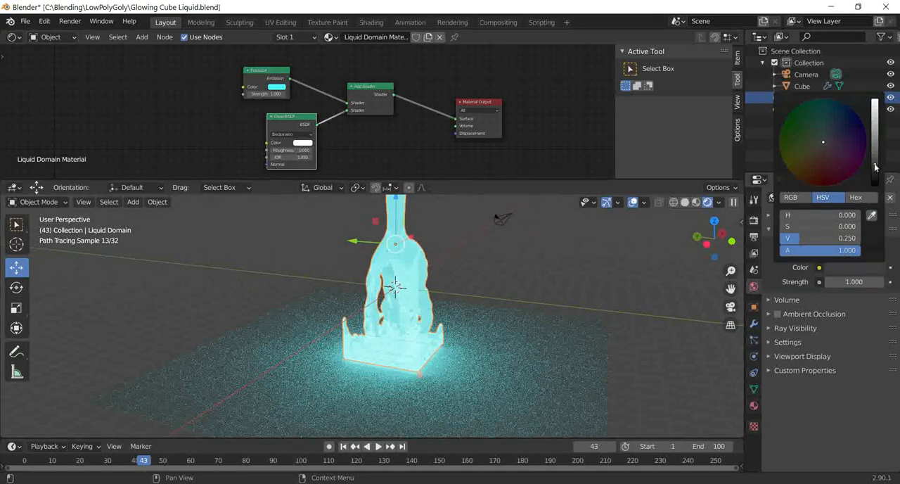
left_click_drag(876, 166, 875, 185)
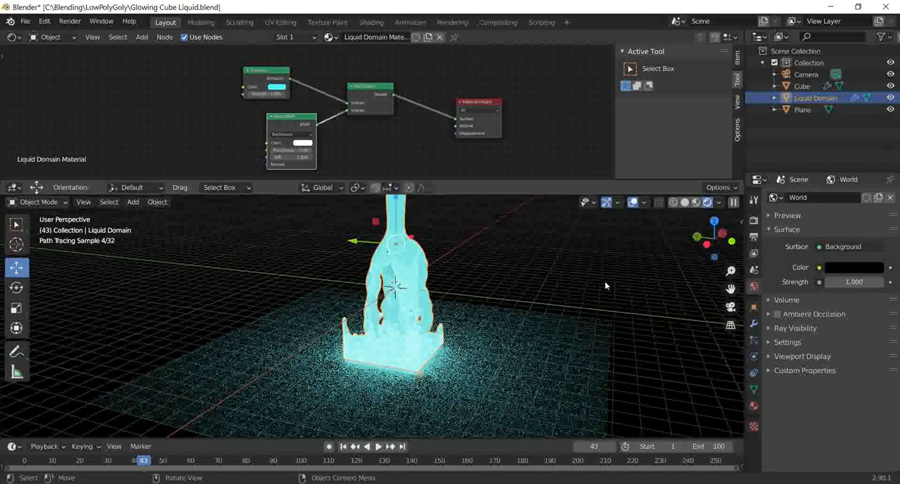
Step: Show the viewport in solid shading and give the floor plane a new material with a black base color
left_click(685, 202)
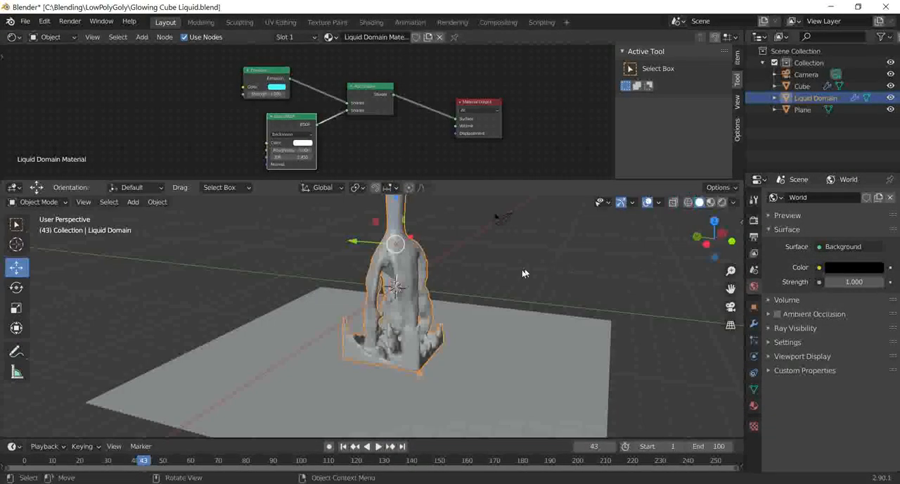
middle_click_drag(524, 274, 534, 338)
left_click(534, 338)
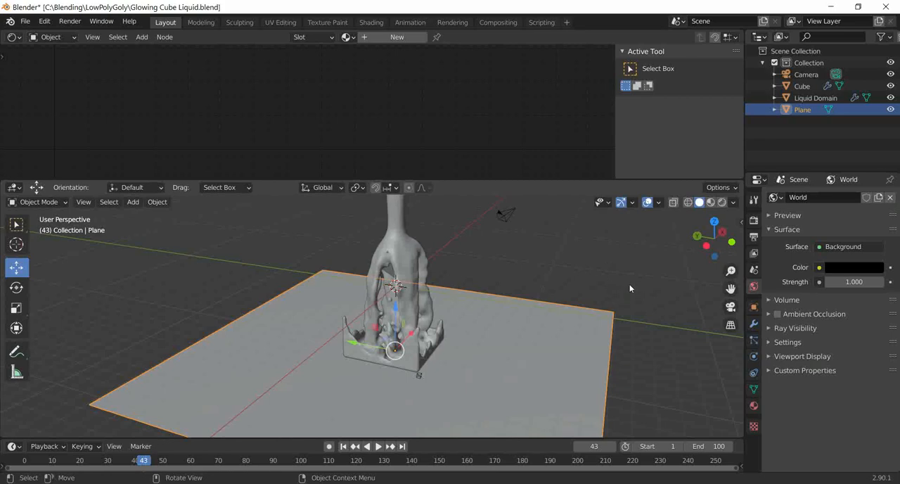
middle_click_drag(635, 290, 619, 292)
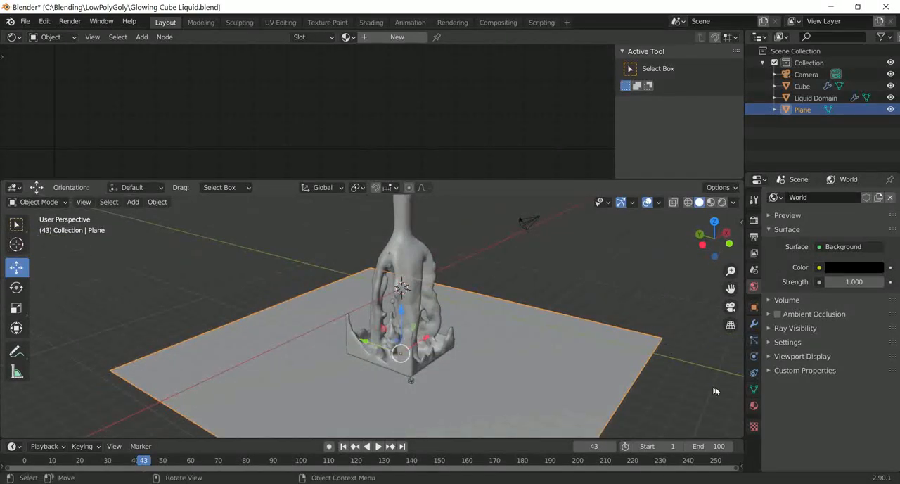
left_click(754, 406)
left_click(820, 235)
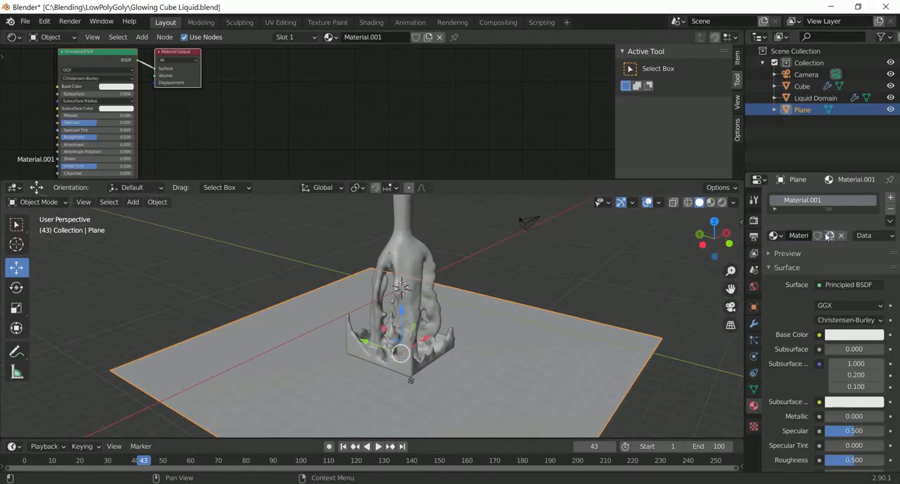
left_click(855, 334)
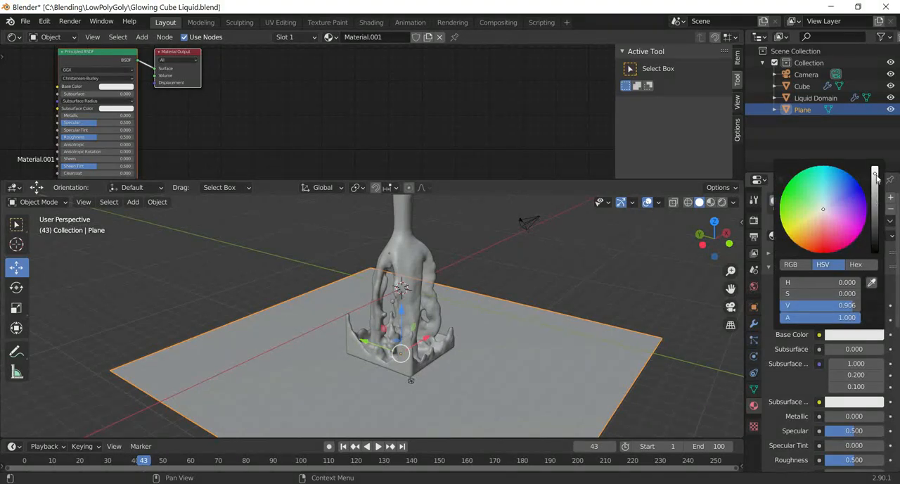
left_click_drag(875, 177, 875, 243)
left_click(651, 264)
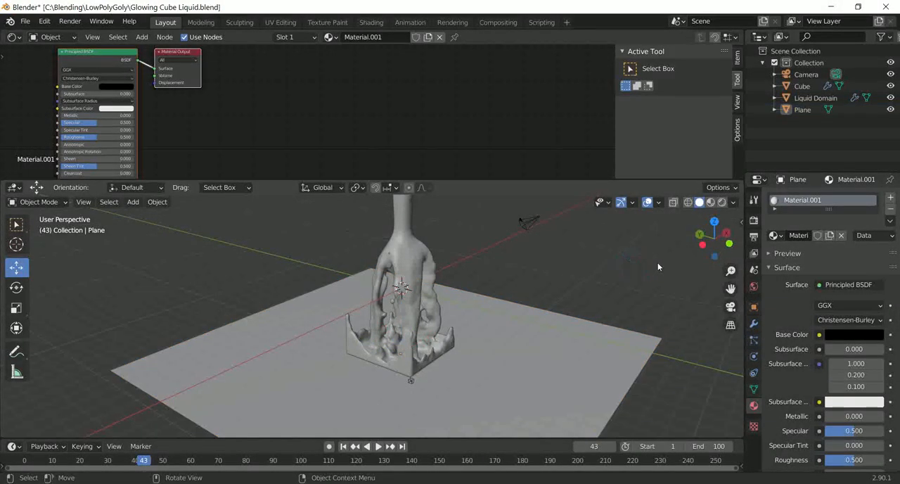
Step: Scale the floor plane up further so it spreads well beyond the liquid
middle_click_drag(658, 263, 528, 269)
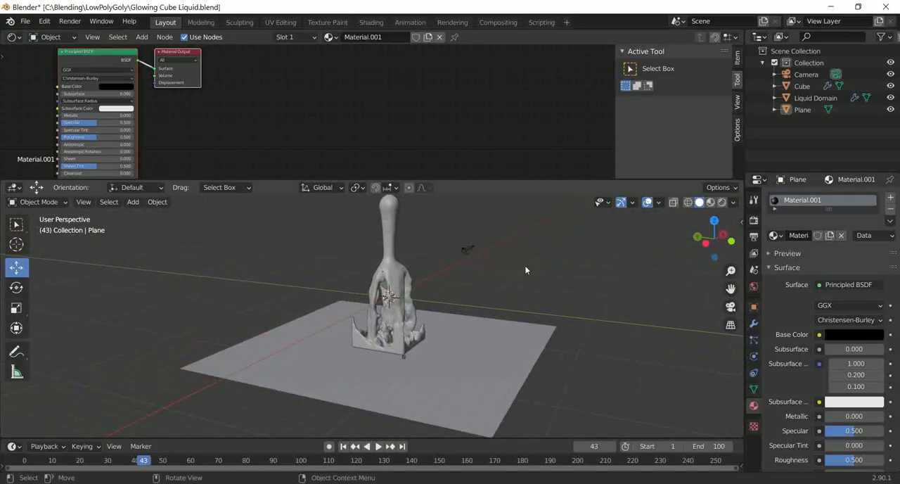
left_click(520, 344)
key("s")
left_click(626, 349)
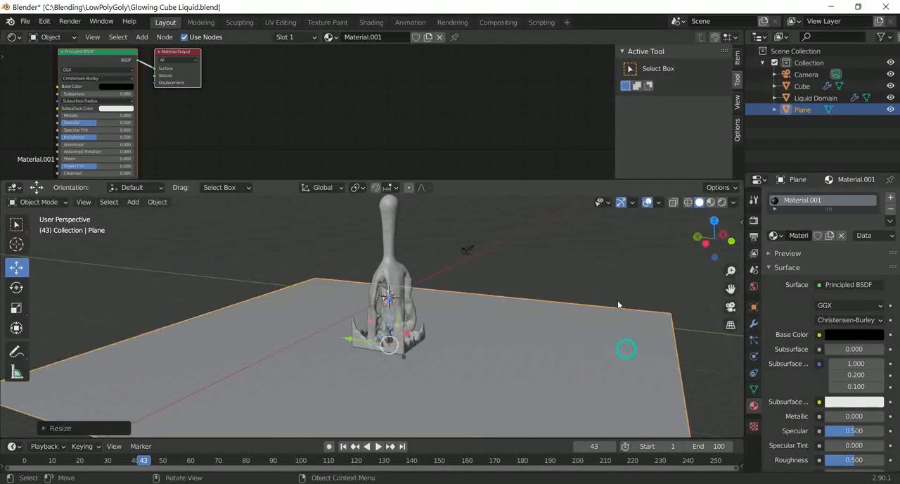
Step: Switch the viewport to rendered shading and enlarge it over the Shader Editor until only that editor's header remains
left_click(722, 201)
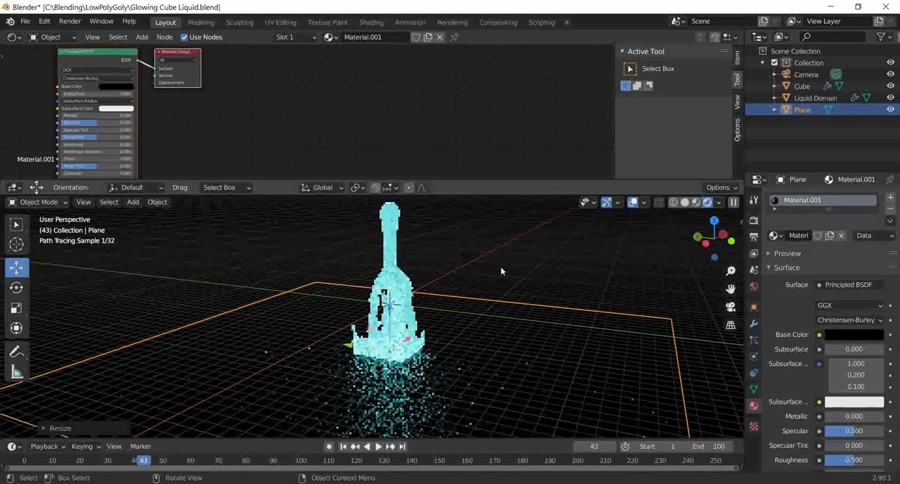
middle_click_drag(501, 268, 469, 269)
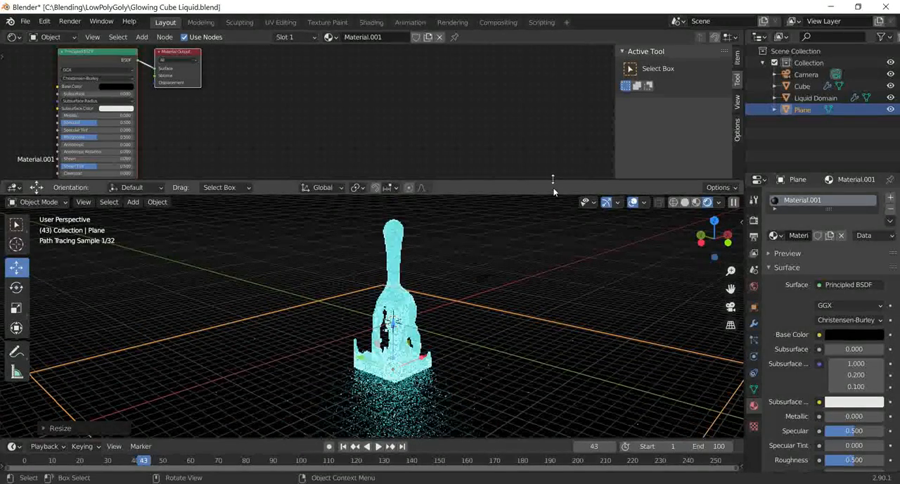
left_click_drag(555, 181, 517, 161)
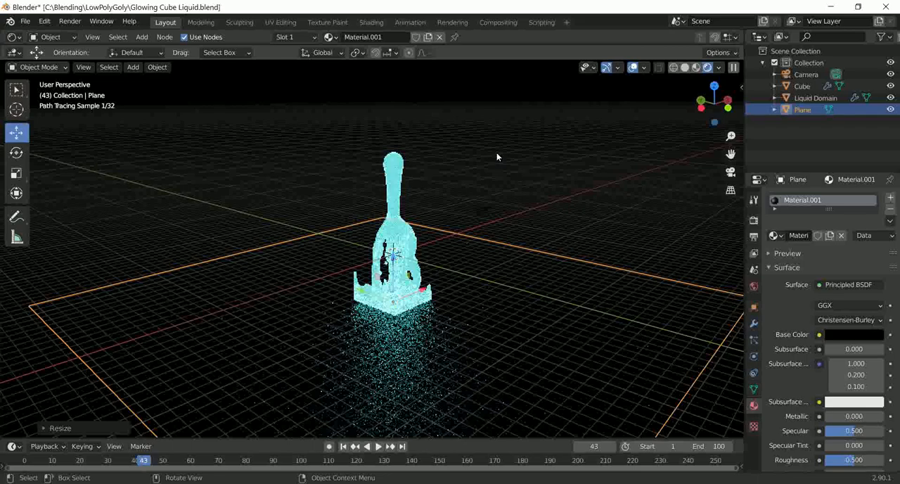
Step: Align the scene camera to the viewport view, framing the whole liquid column on the floor from farther back
middle_click_drag(470, 160, 486, 174)
key("KP_0")
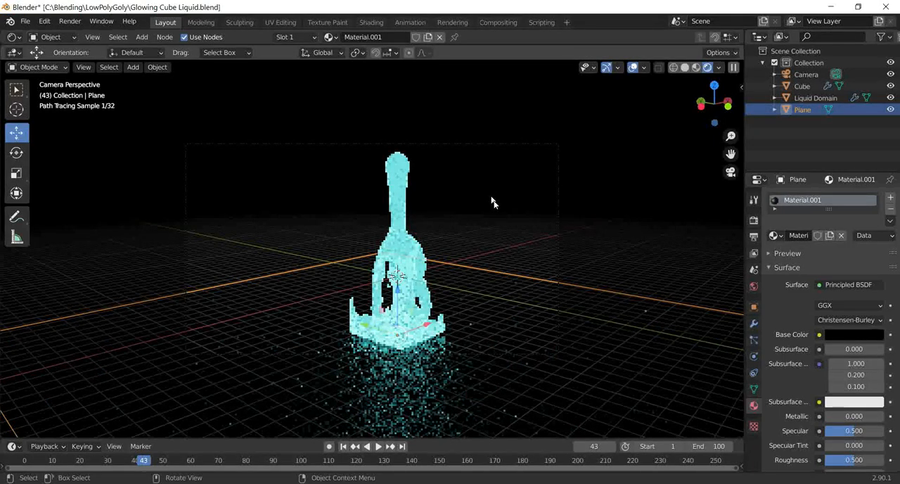
middle_click_drag(495, 203, 502, 205)
scroll(502, 204, "down", 2)
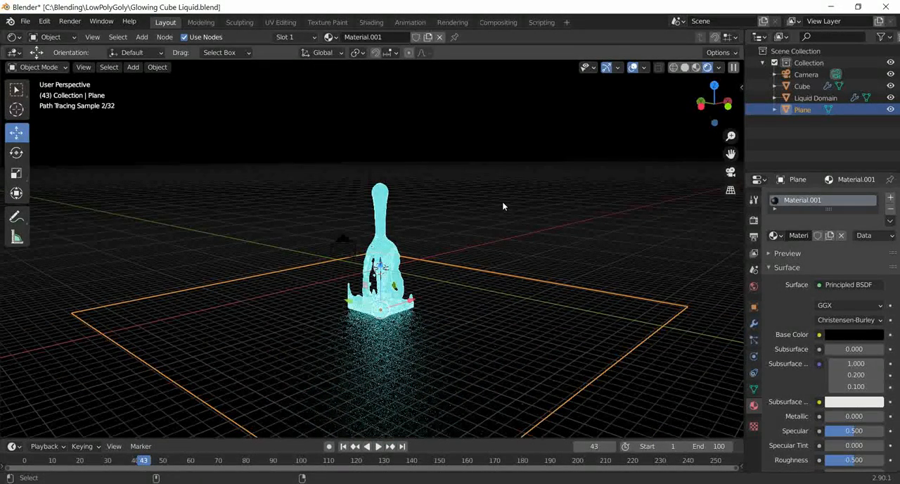
key("KP_0")
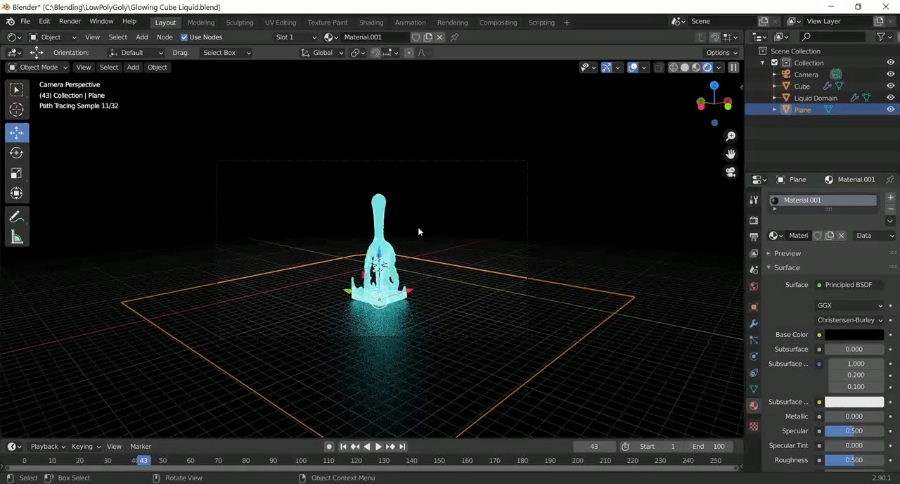
Step: Select the liquid domain, show its nodes in a taller Shader Editor, and lower the emission strength to below 1
left_click(391, 211)
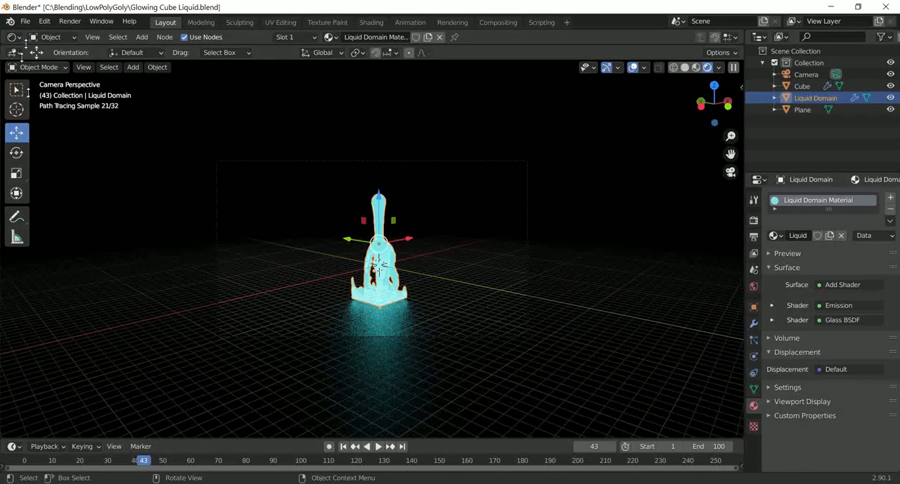
left_click_drag(25, 44, 220, 106)
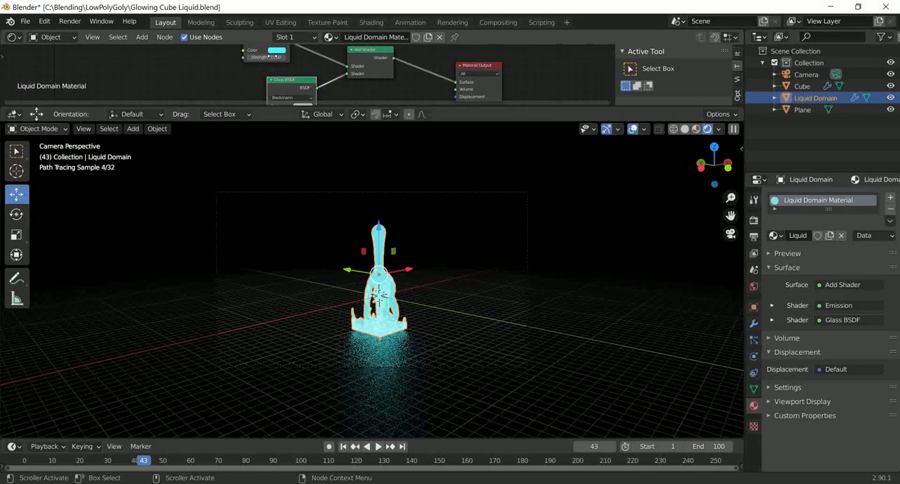
mouse_move(272, 57)
left_mouse_down()
mouse_move(263, 58)
mouse_move(364, 58)
mouse_move(285, 58)
left_mouse_up()
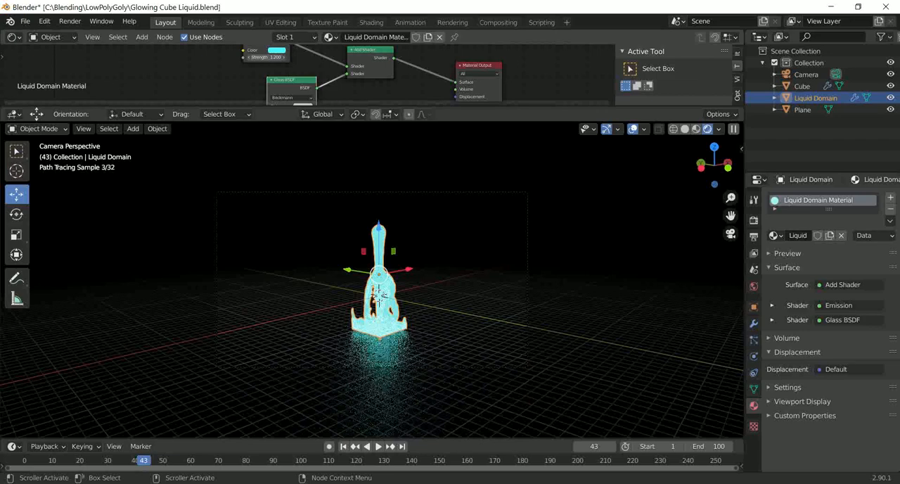
left_click_drag(271, 58, 268, 58)
scroll(413, 228, "up", 3)
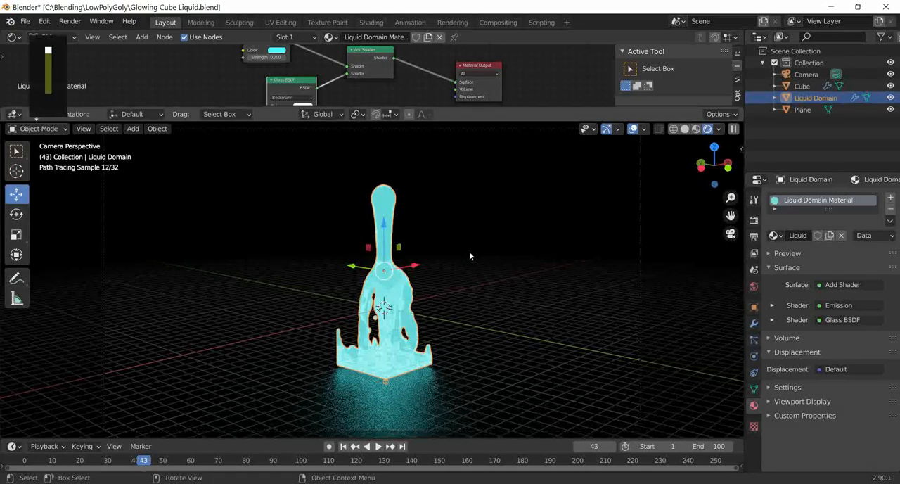
Step: Render the animation of the liquid scene and save the project file
key("ctrl")
key("F12")
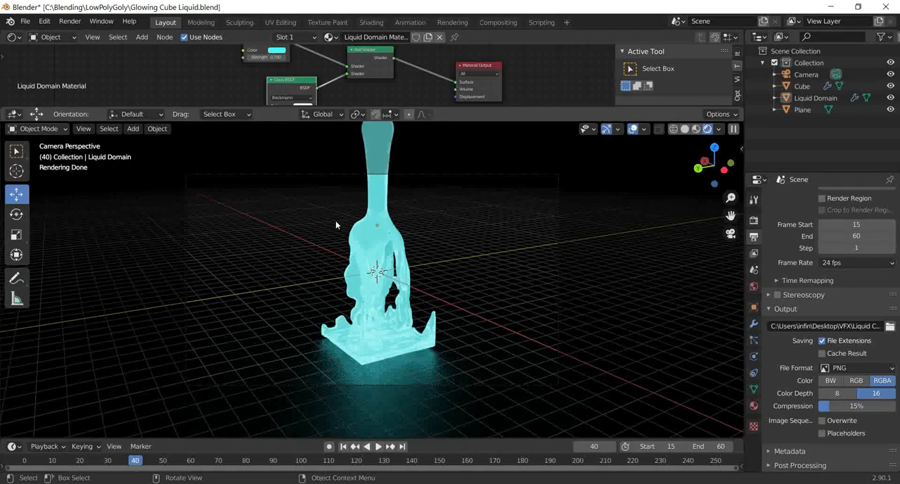
left_click(24, 22)
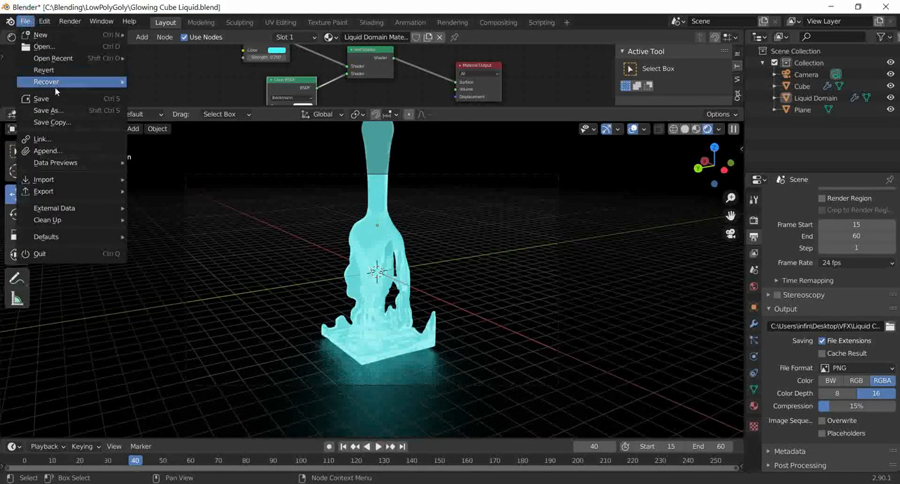
left_click(42, 98)
Step: Create a new Video Editing project and set its end frame to 36
left_click(25, 21)
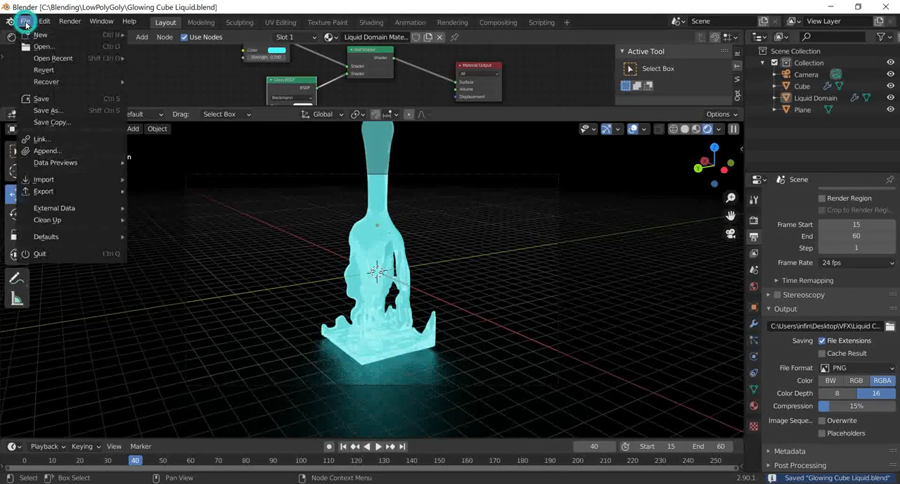
mouse_move(34, 37)
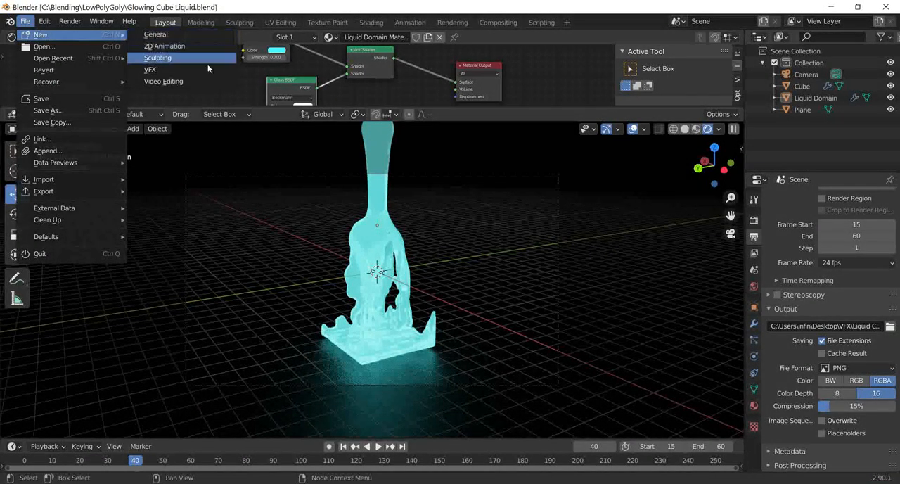
left_click(195, 83)
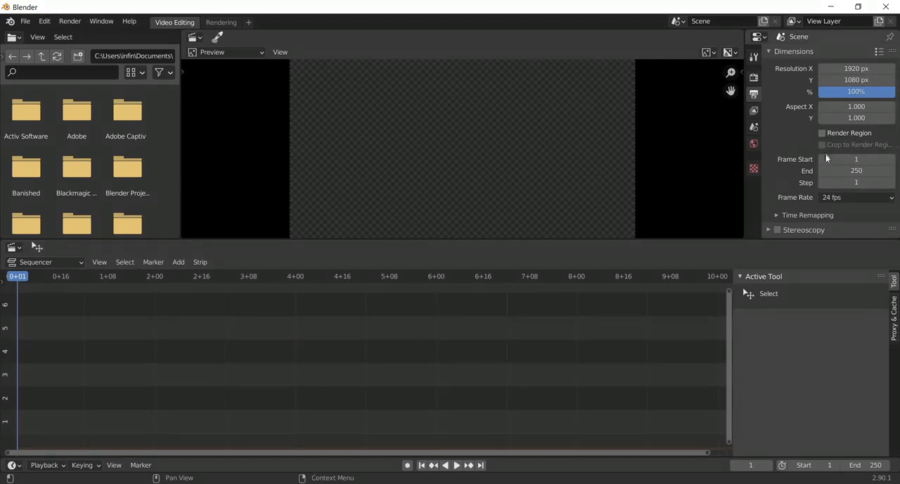
double_click(857, 170)
type("36")
left_click(679, 155)
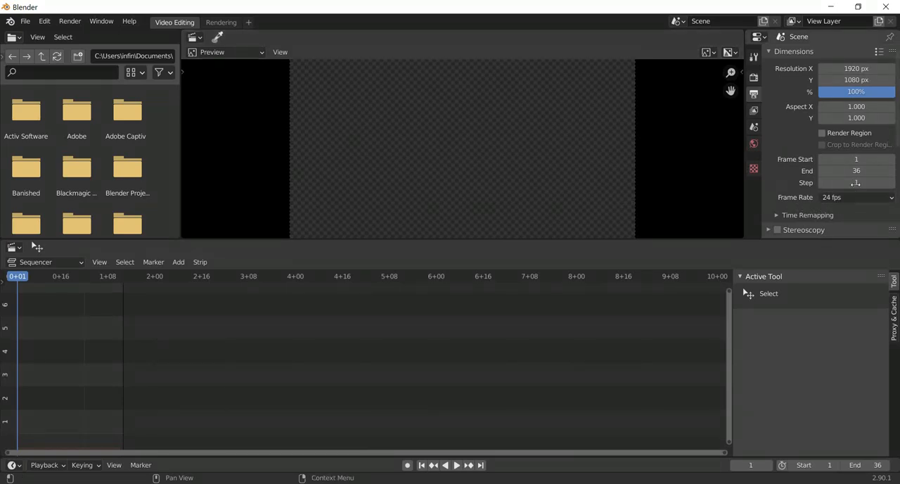
Step: Set the render output folder to C:\Blending\
scroll(809, 201, "down", 3)
scroll(808, 202, "down", 5)
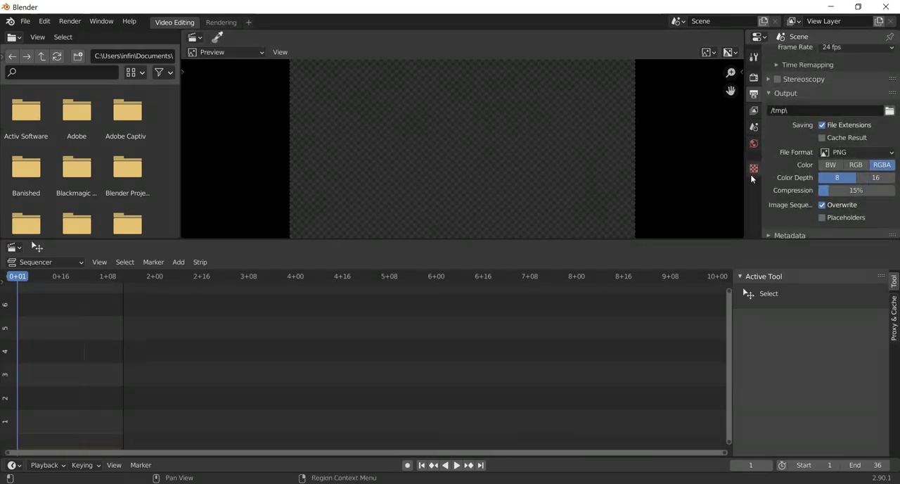
left_click(890, 111)
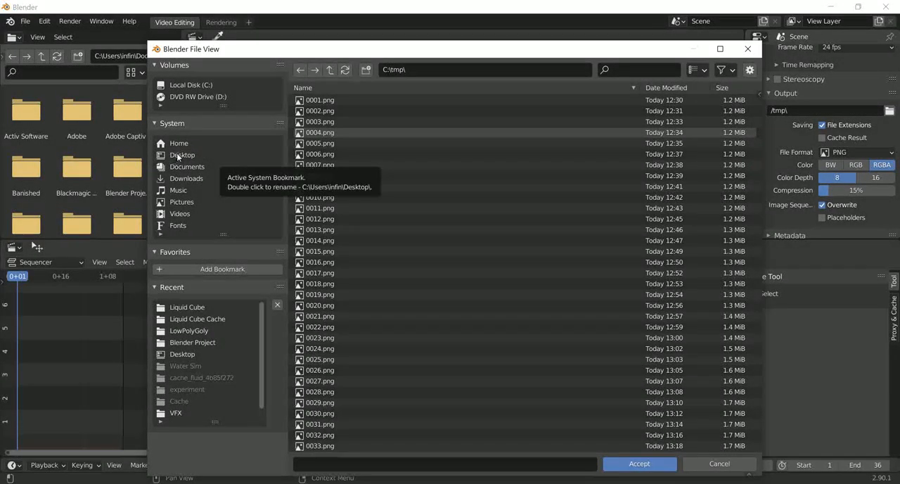
left_click(179, 154)
left_click(191, 84)
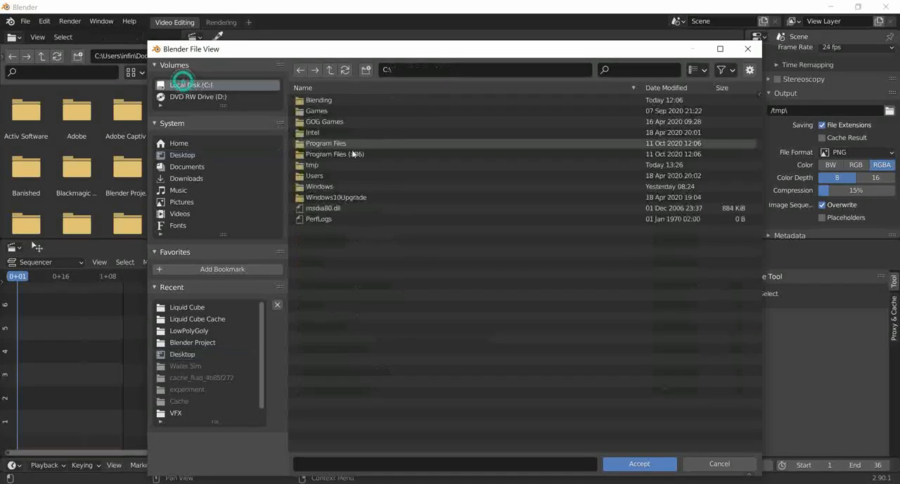
double_click(365, 101)
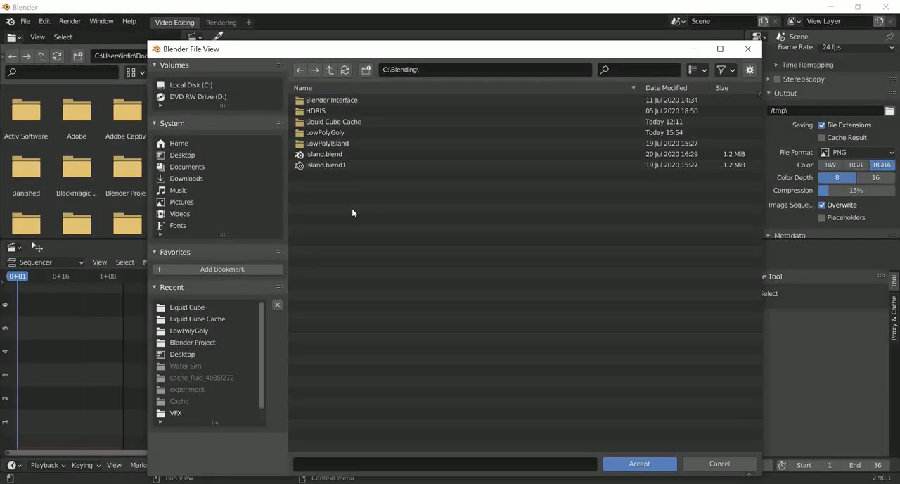
left_click(635, 466)
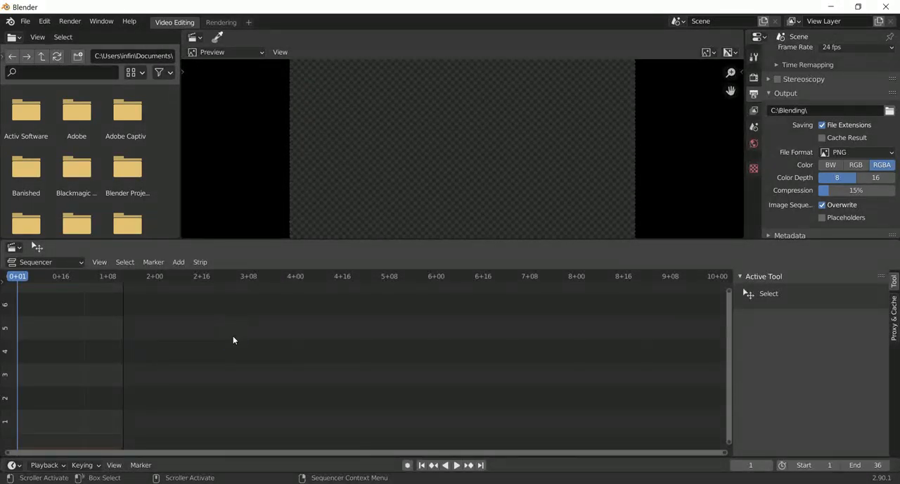
Step: Add all rendered PNG frames from C:\tmp to the sequencer as one image strip and play the sequence briefly
key("shift+a")
mouse_move(232, 338)
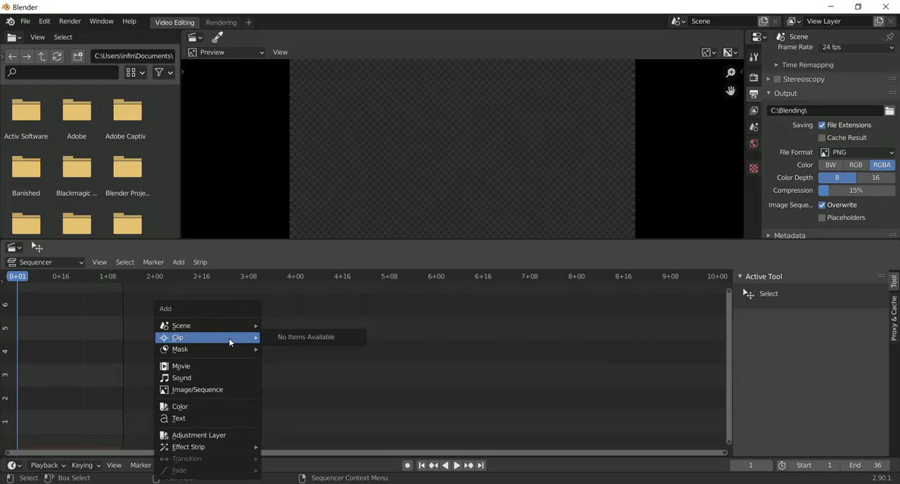
left_click(199, 391)
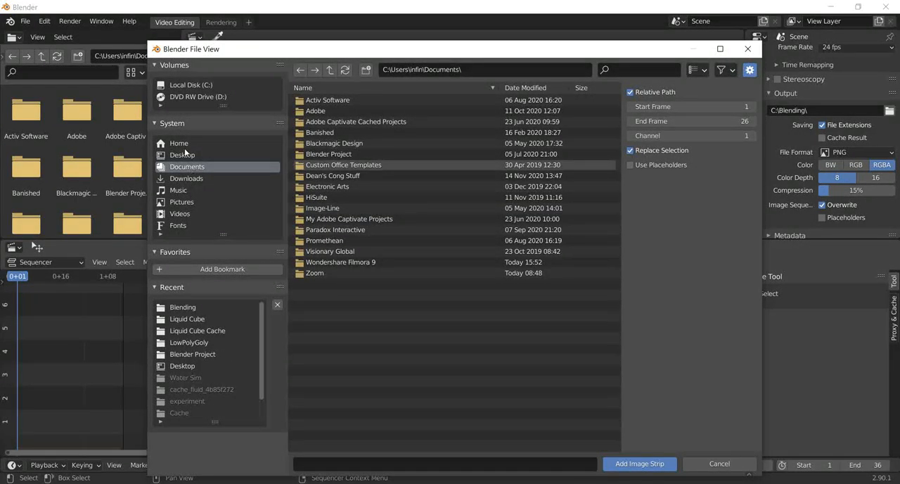
left_click(188, 85)
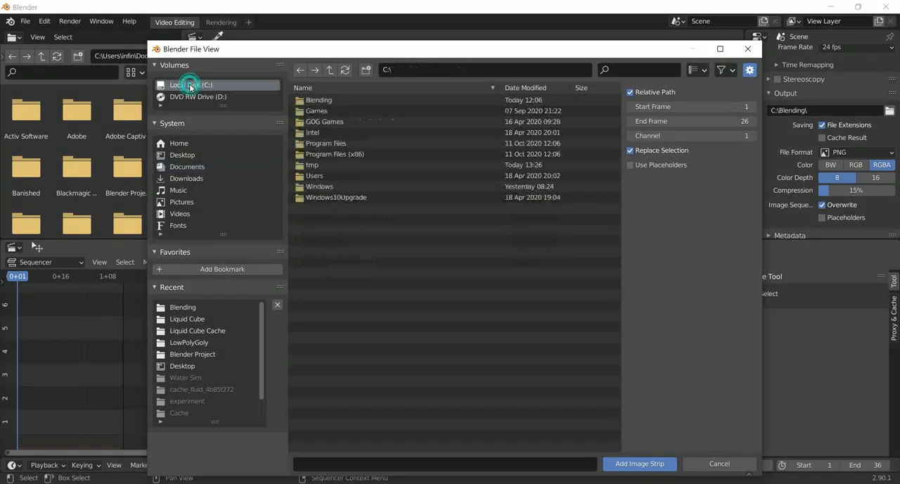
left_click(316, 166)
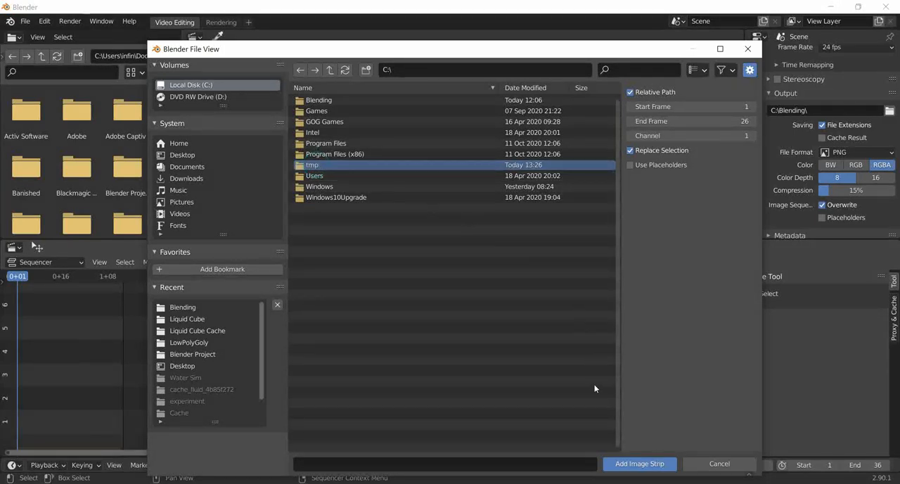
double_click(322, 166)
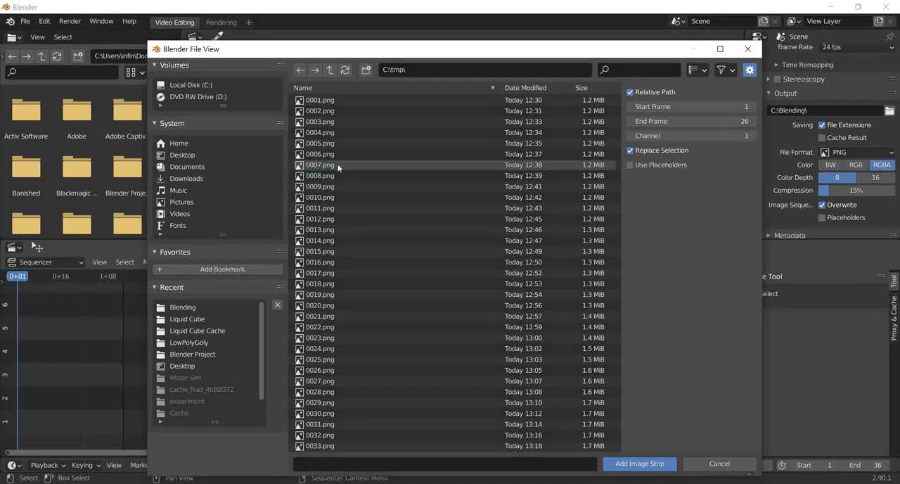
scroll(353, 168, "down", 2)
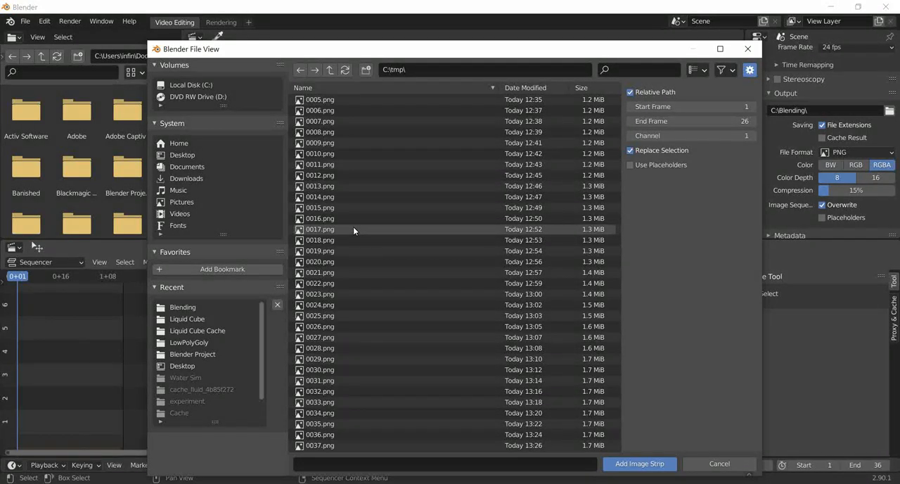
key("a")
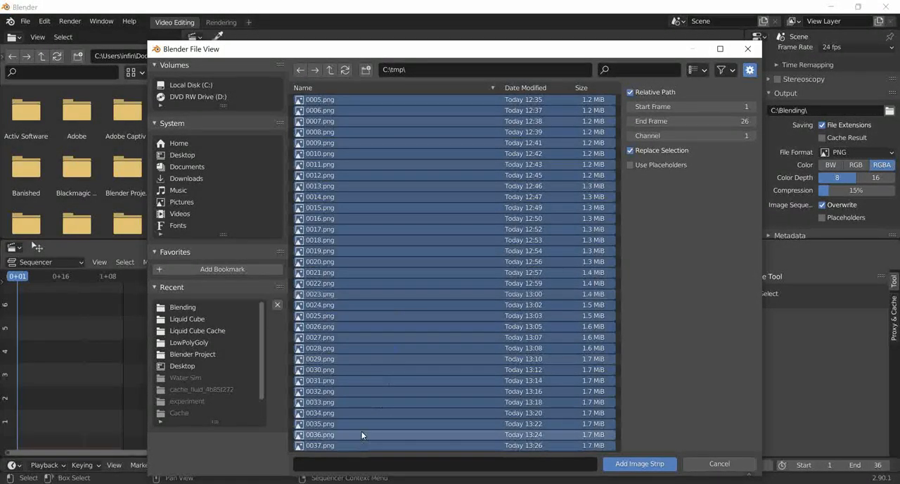
left_click(641, 463)
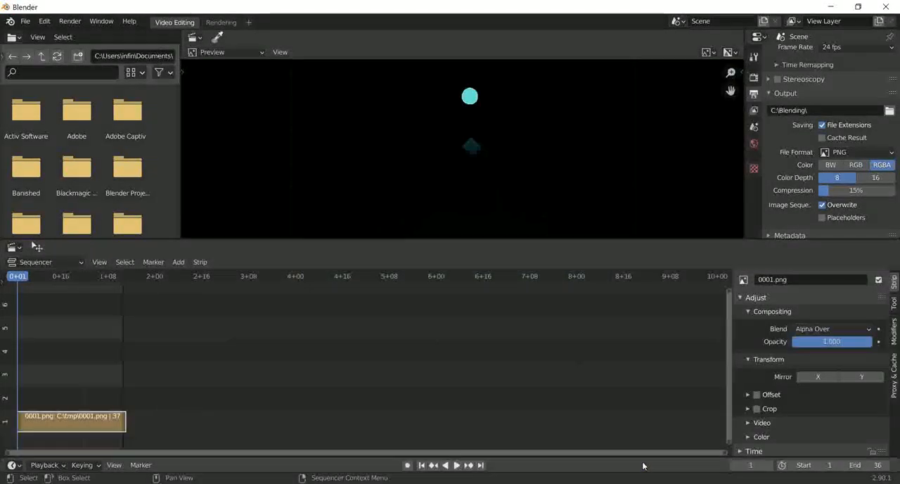
key("space")
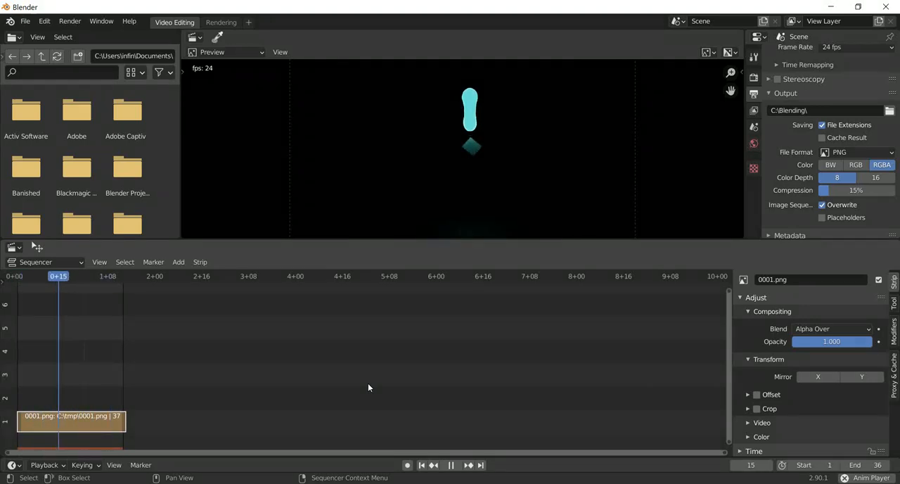
key("space")
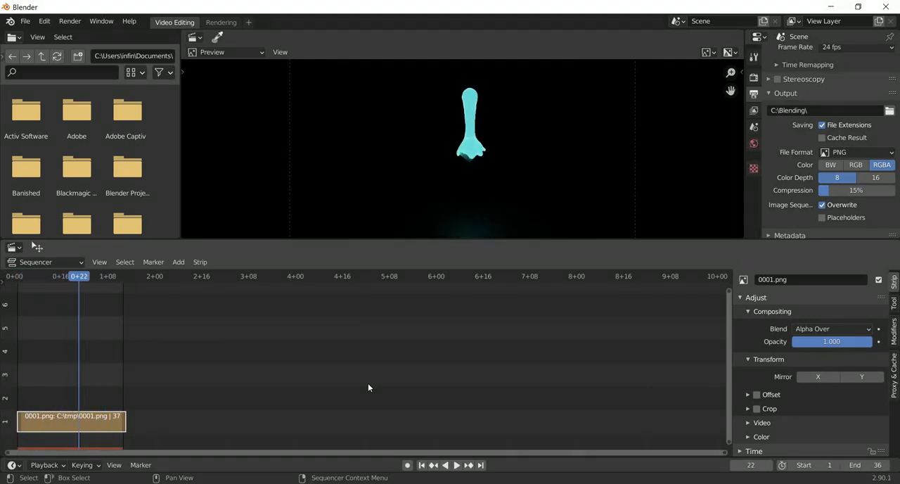
left_click(25, 23)
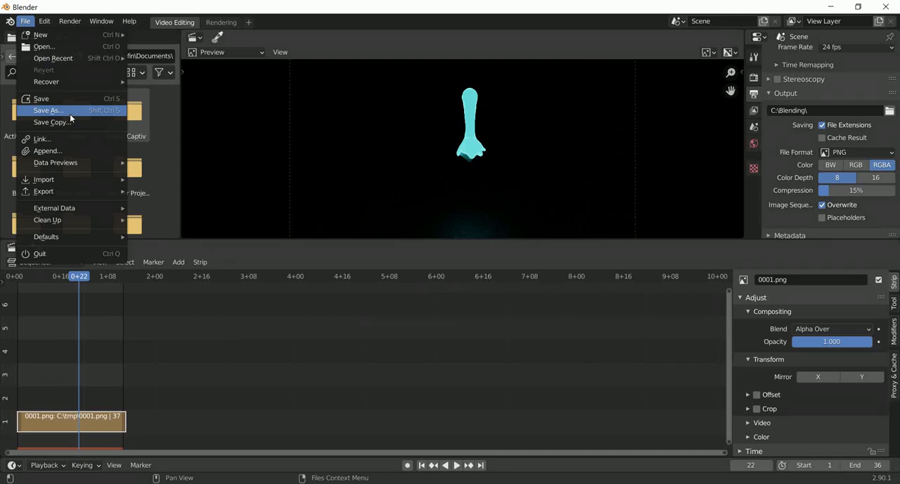
left_click(70, 21)
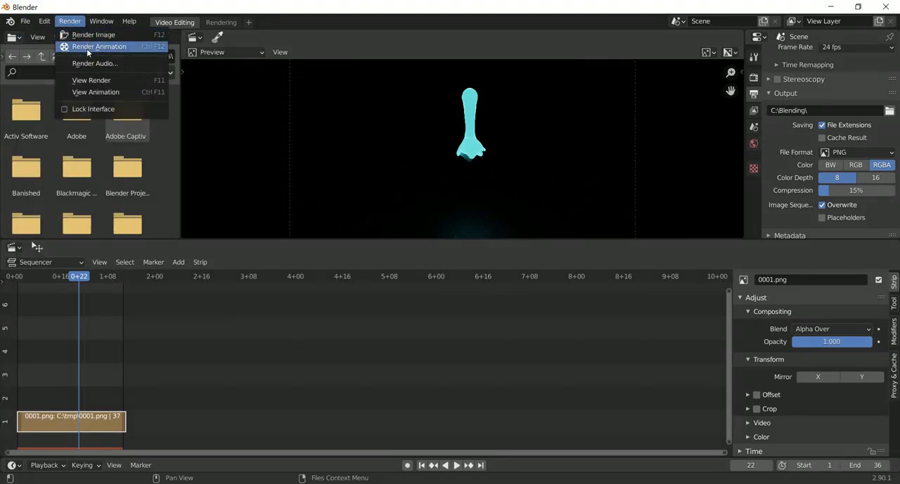
left_click(87, 48)
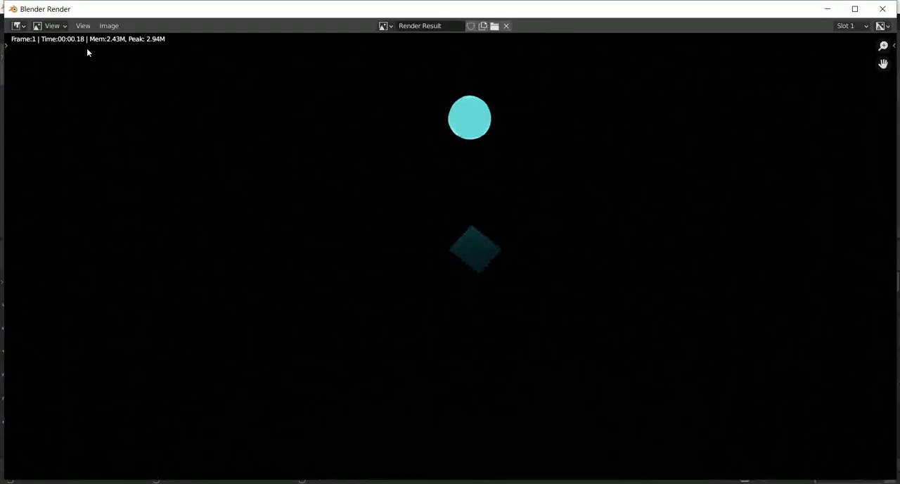
left_click(883, 9)
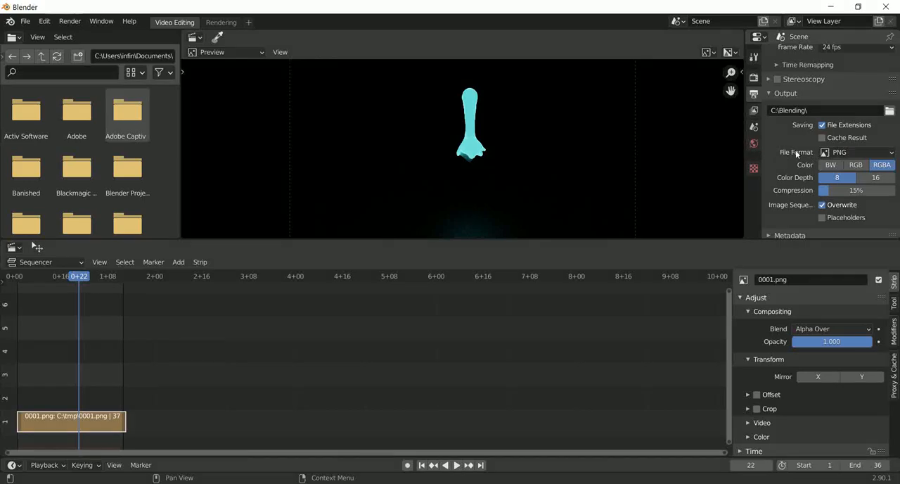
Step: Set the output file format to AVI JPEG and render the sequence as an animation
left_click(886, 152)
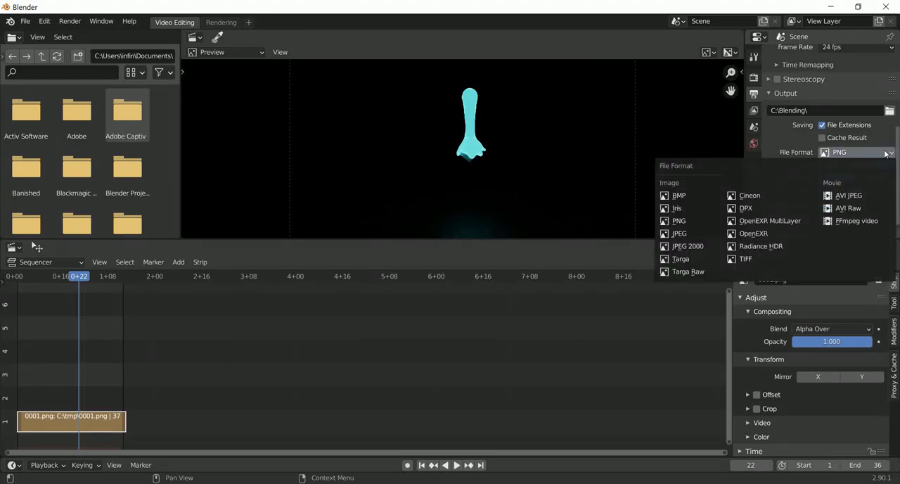
left_click(863, 197)
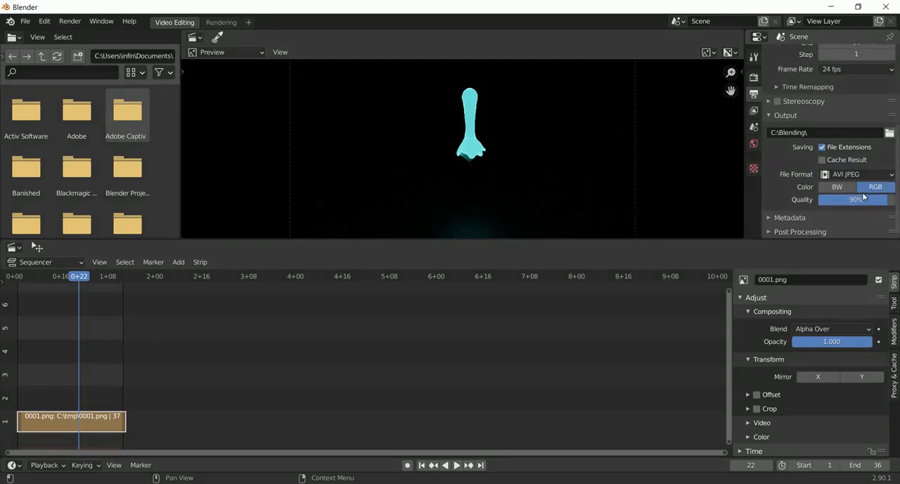
left_click(69, 22)
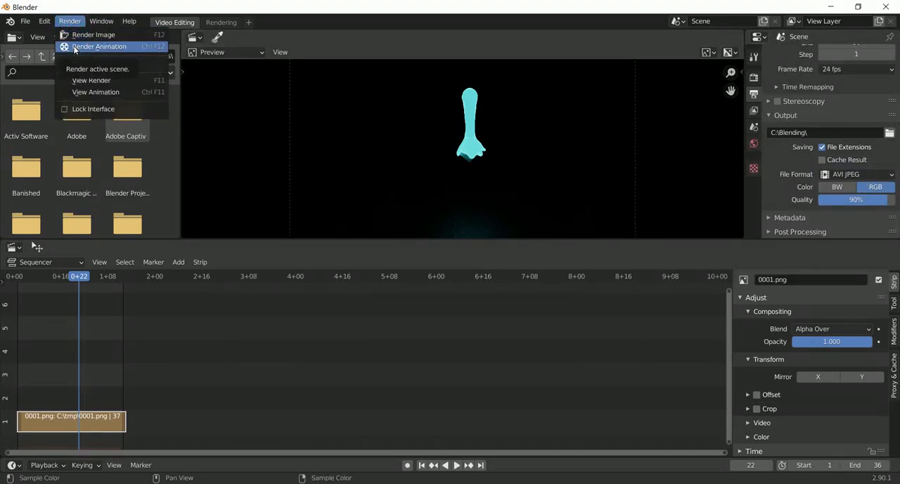
left_click(74, 47)
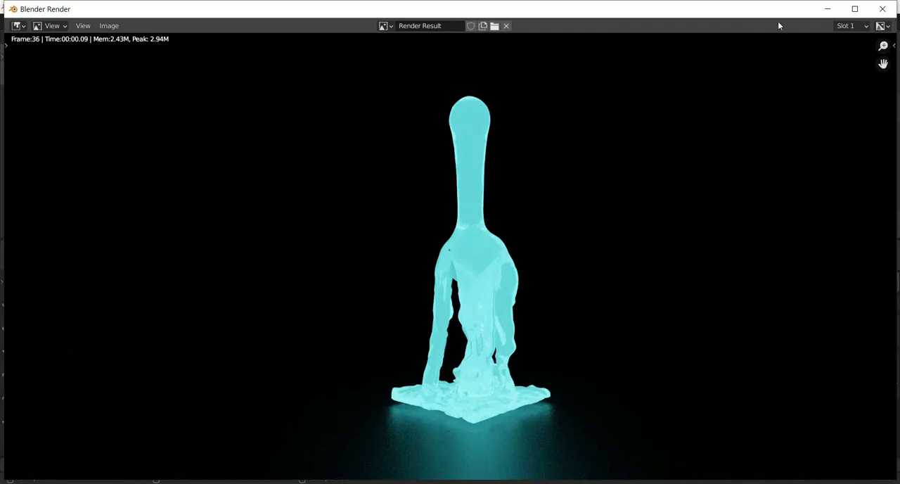
left_click(83, 26)
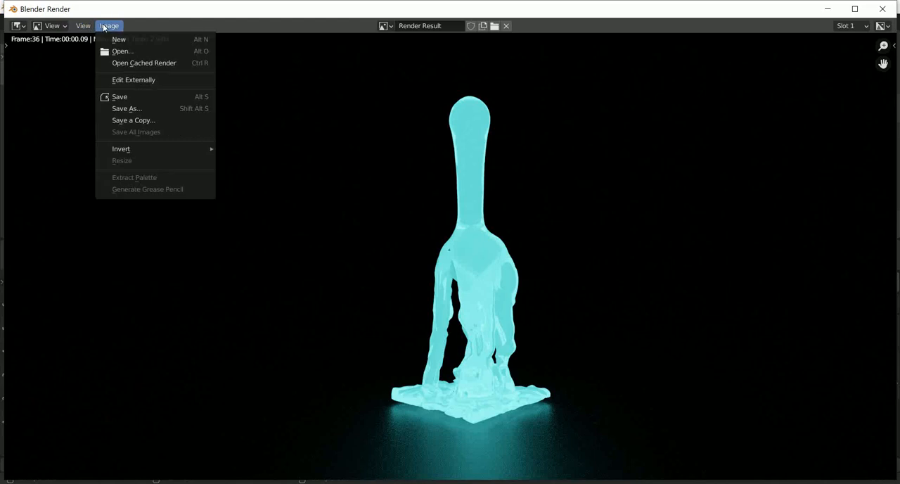
left_click(56, 26)
mouse_move(109, 27)
left_click(122, 51)
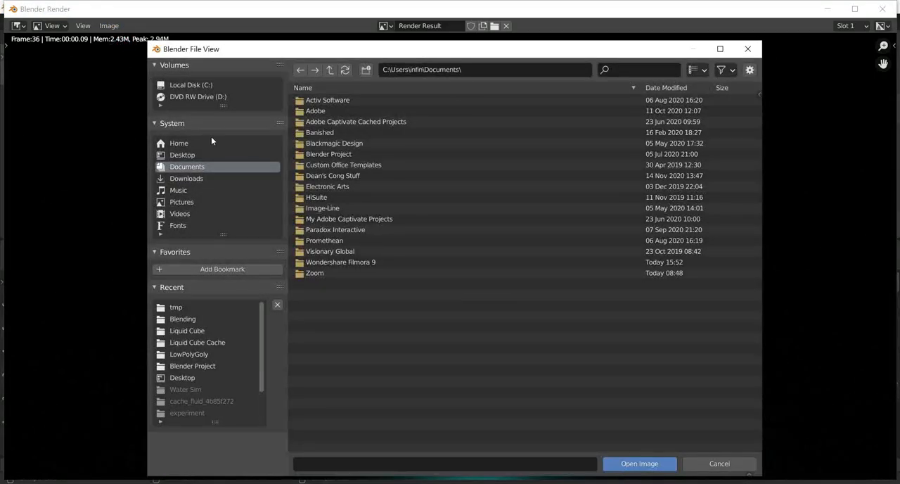
left_click(748, 48)
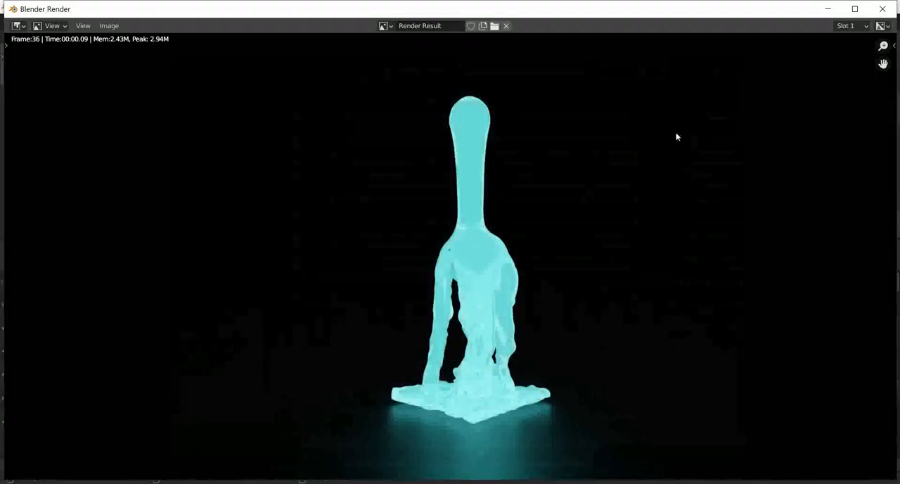
left_click(883, 8)
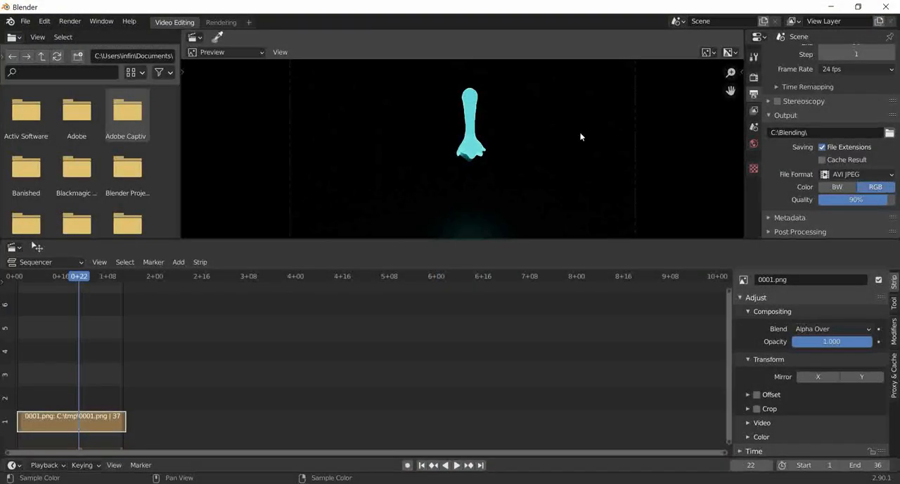